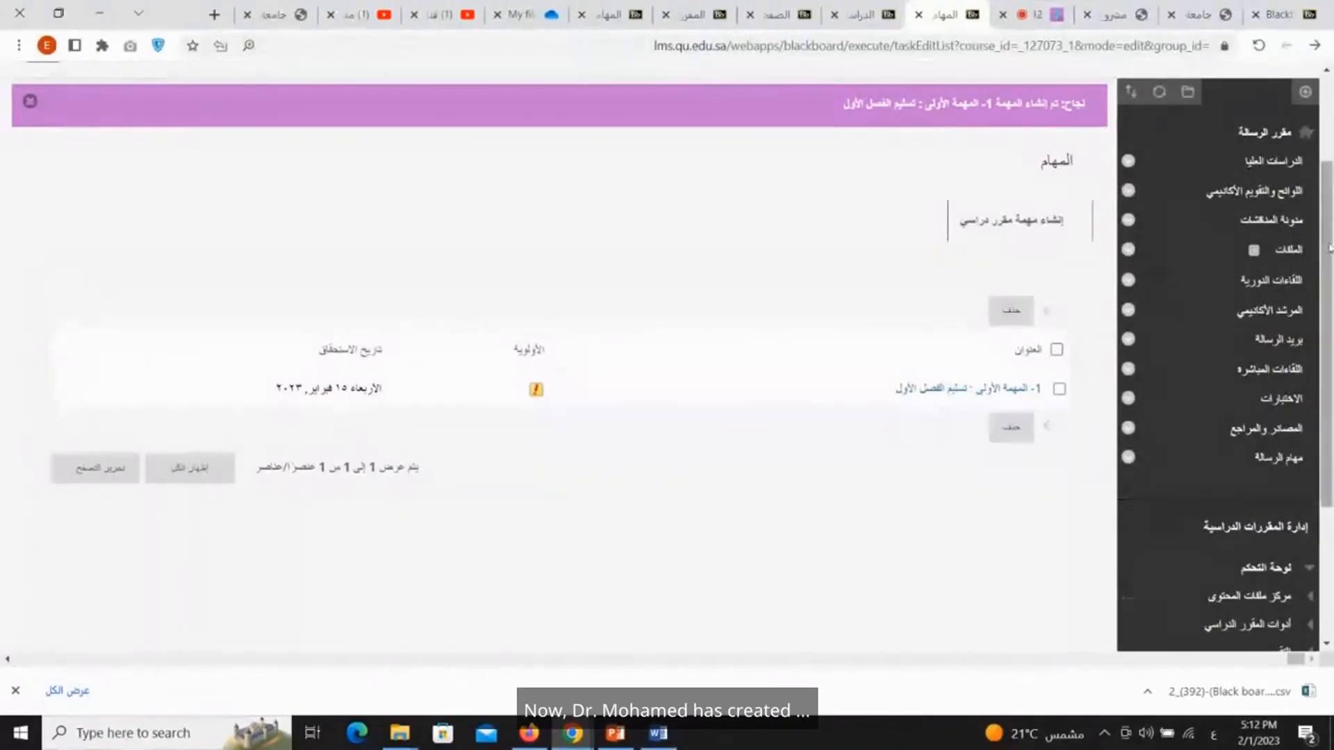
Step: Open the course's Files area (الملفات) and start creating a new assignment (الواجب) in it
{"action": "left_click", "coordinate": [1295, 254]}
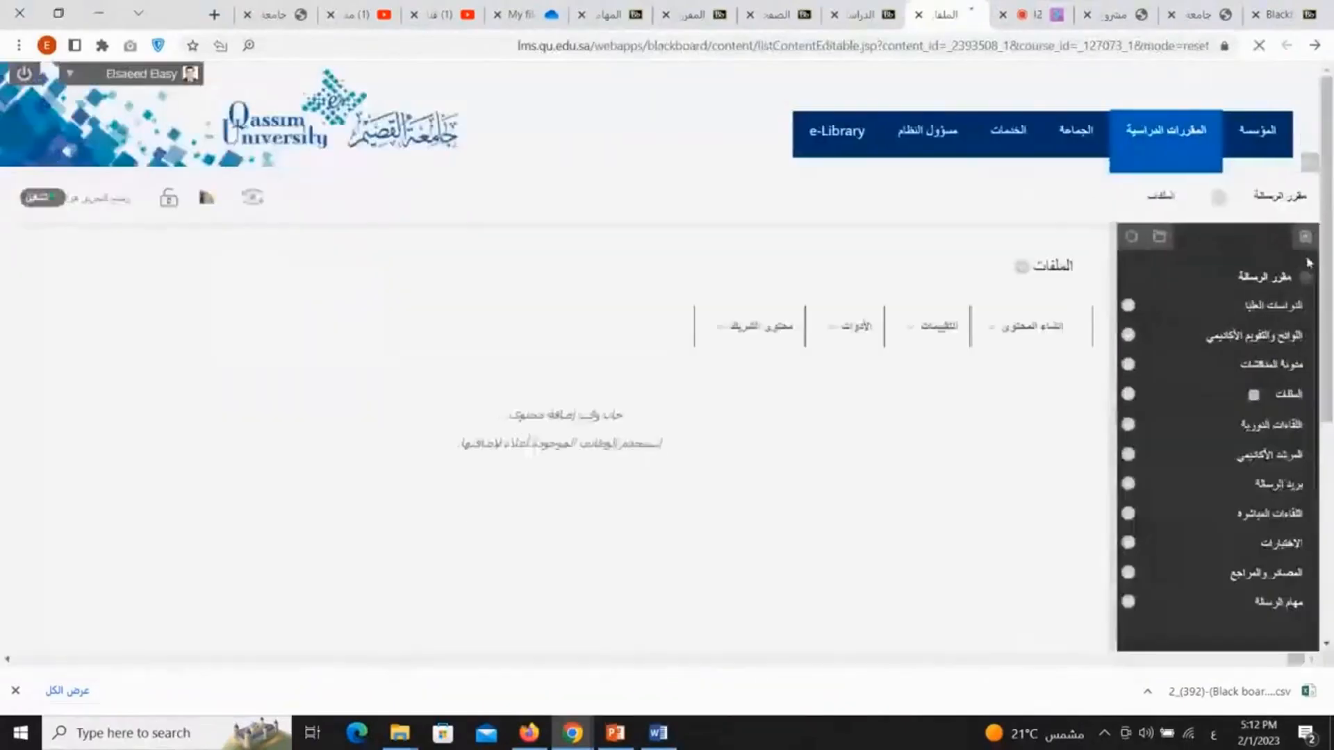
{"action": "left_click", "coordinate": [1305, 237]}
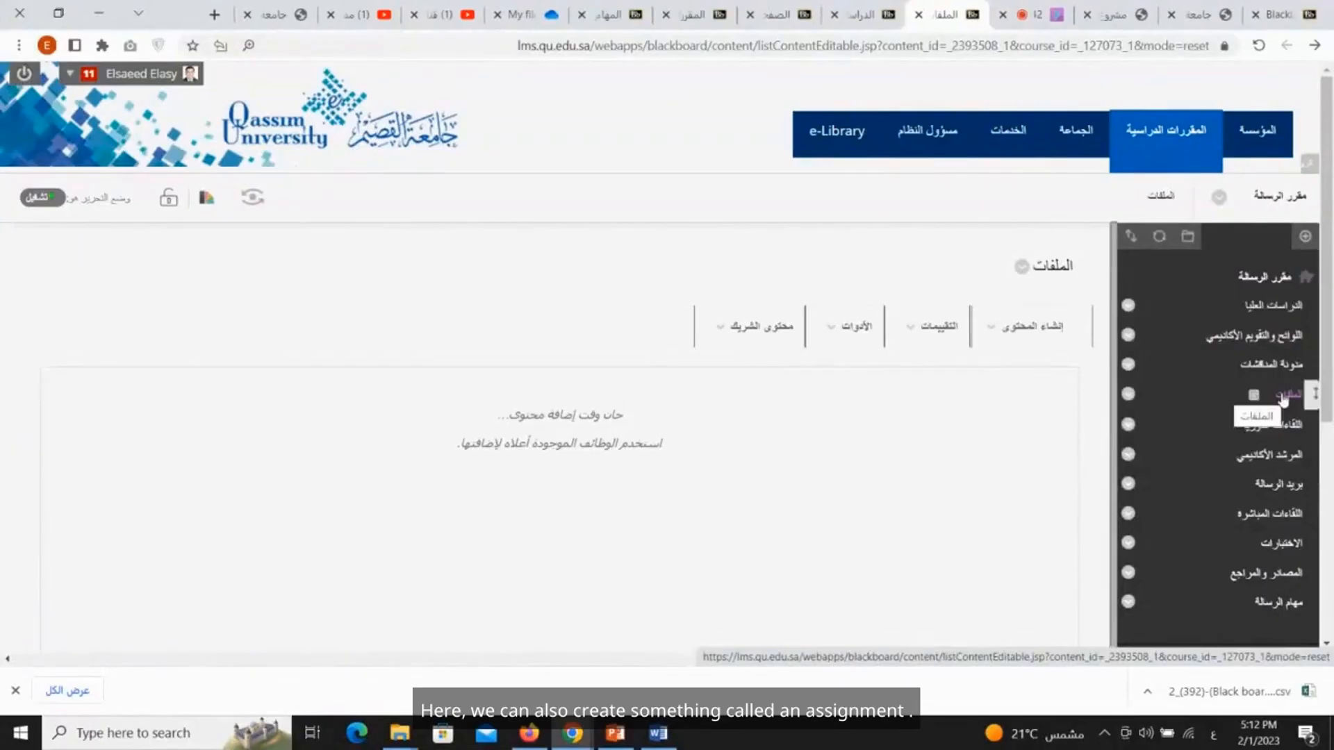
{"action": "left_click", "coordinate": [931, 332]}
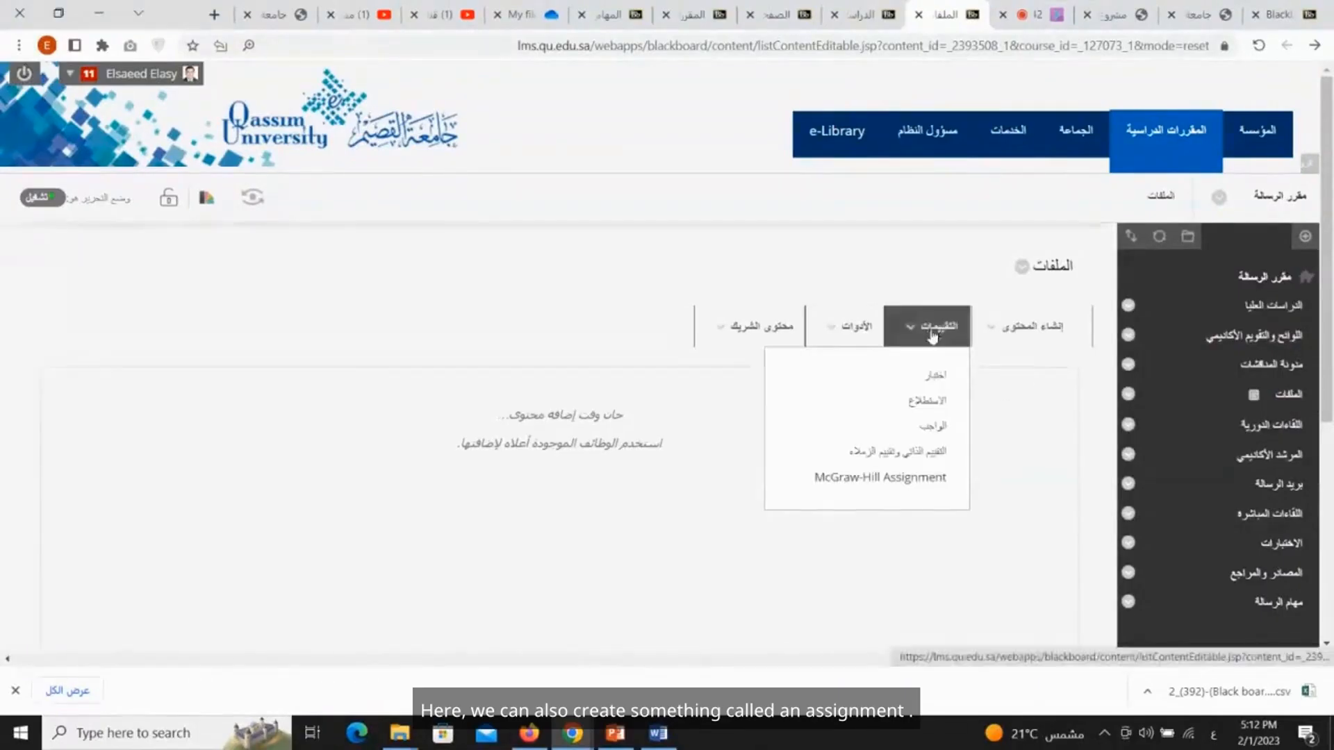
{"action": "left_click", "coordinate": [912, 431]}
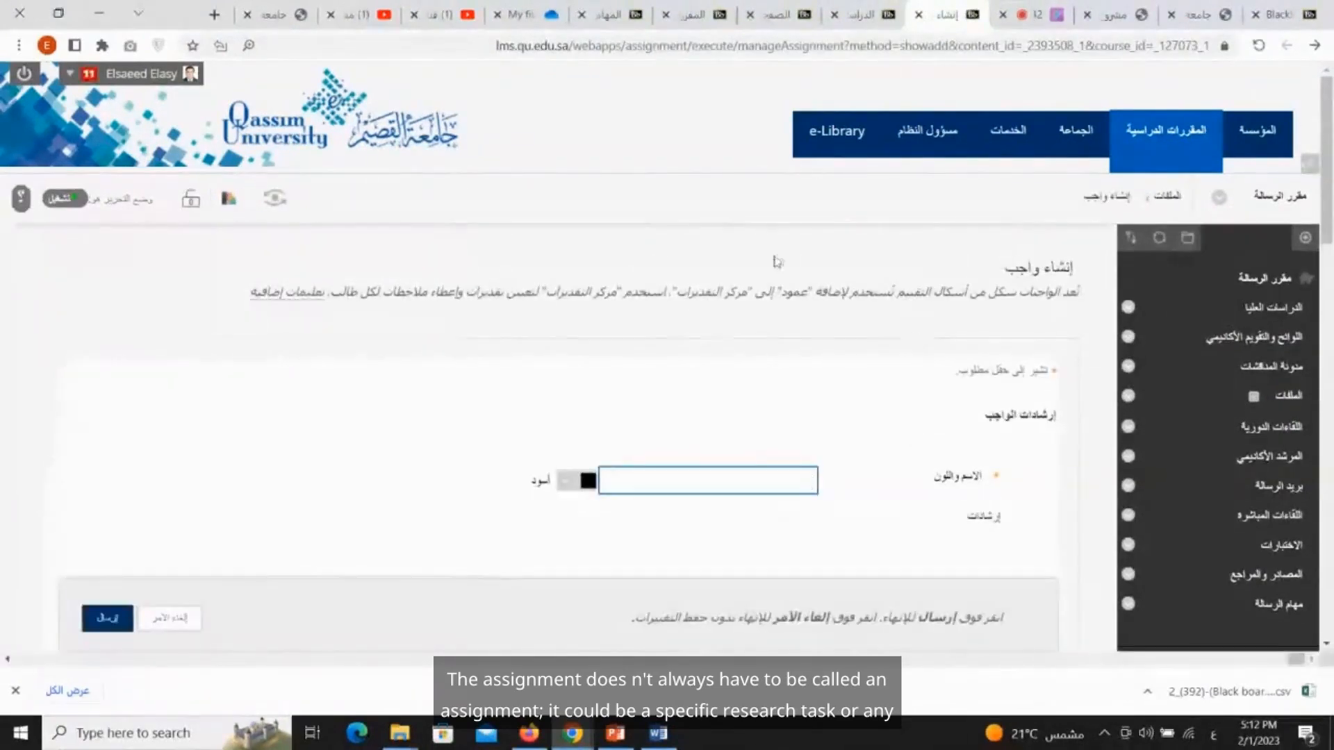
Step: Name the new assignment "تكليف 1"
{"action": "scroll", "coordinate": [896, 476], "scroll_direction": "down", "scroll_amount": 2}
{"action": "left_click", "coordinate": [772, 342]}
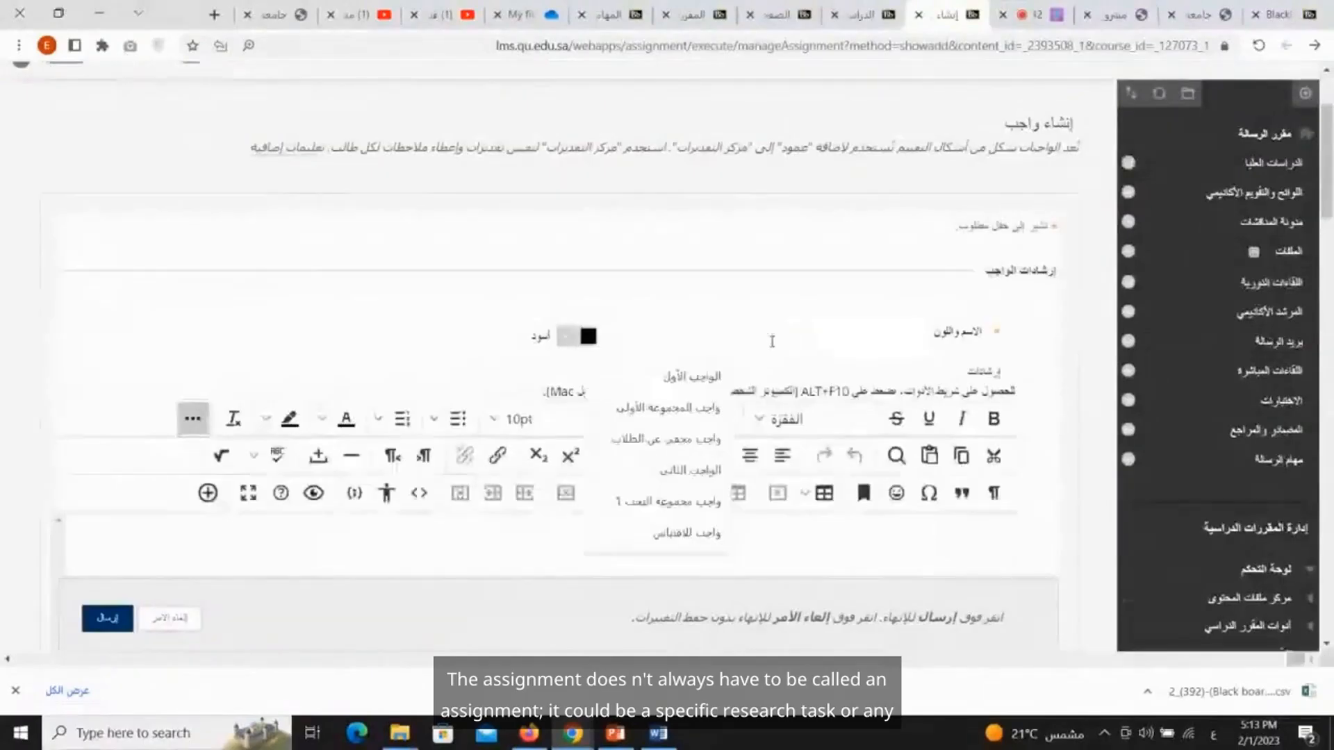
{"action": "type", "text": "تكليف"}
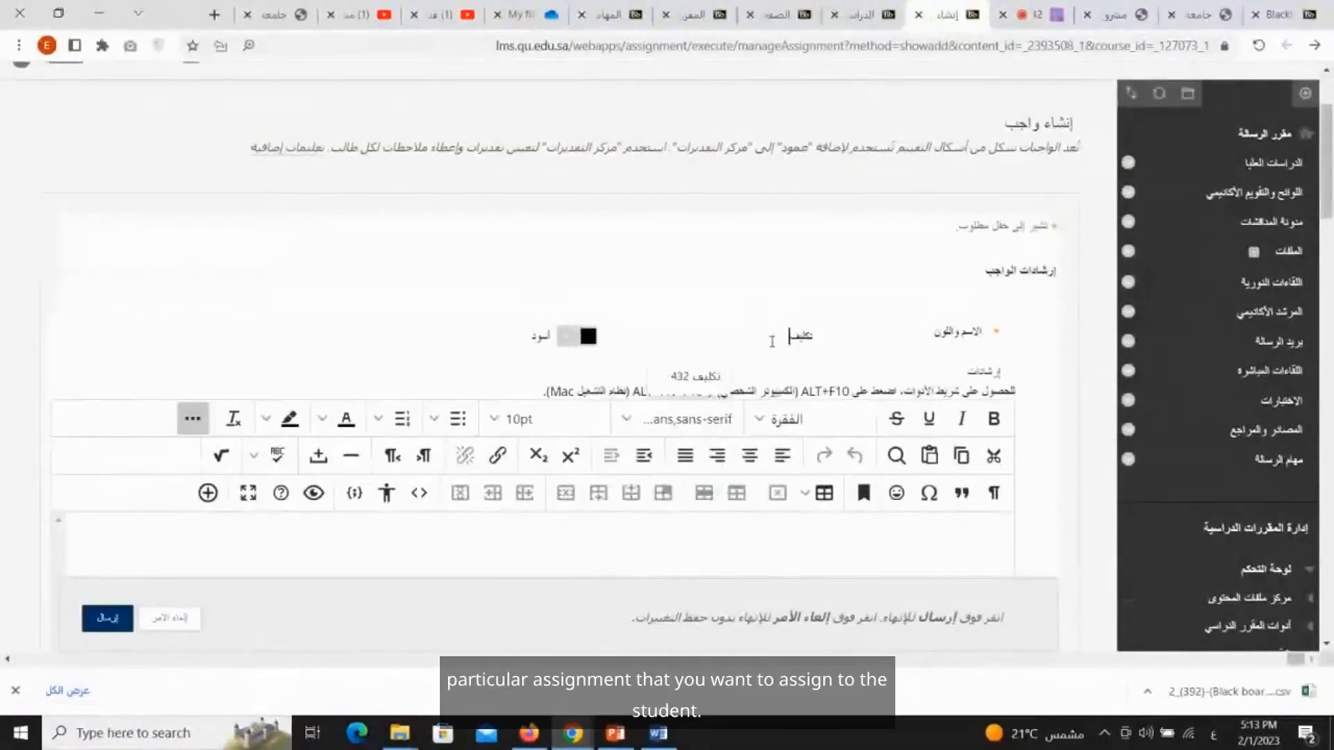
{"action": "type", "text": " 1"}
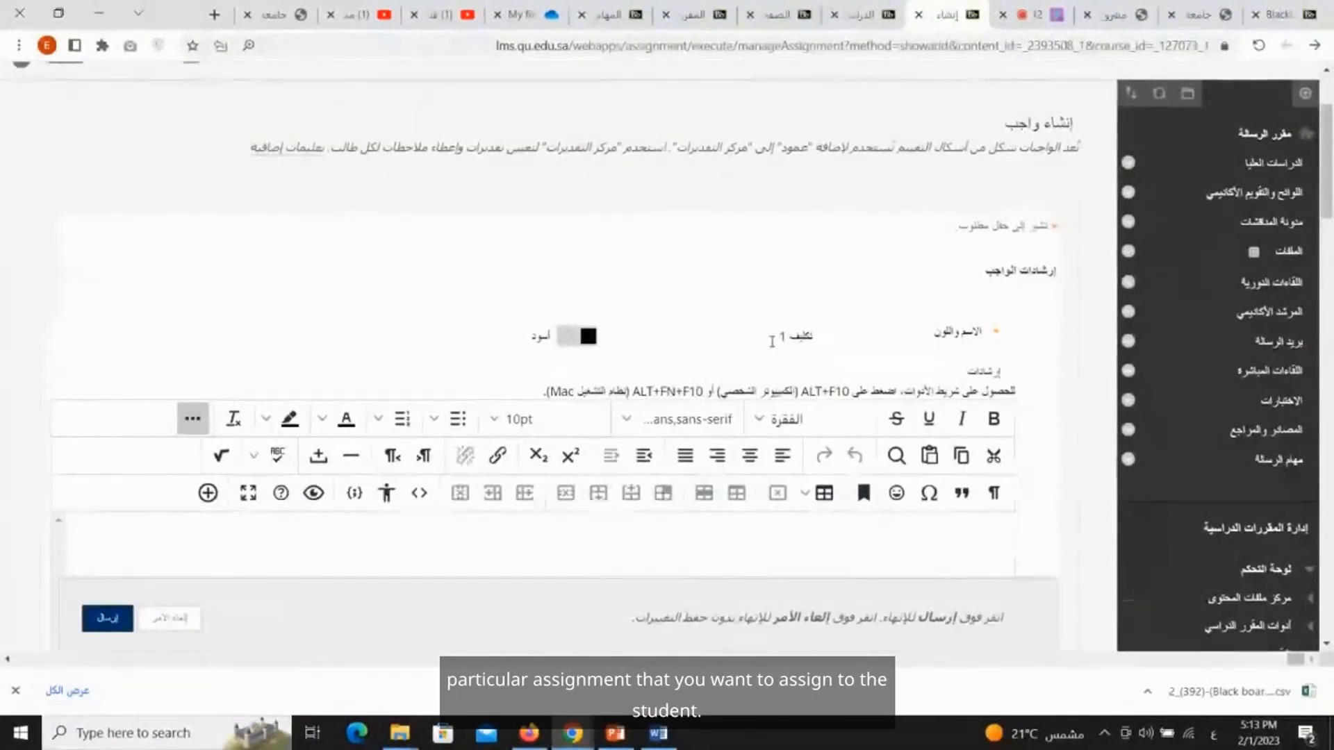
Step: Enter "الإرشادات والوصف" as the assignment's instructions text
{"action": "scroll", "coordinate": [903, 347], "scroll_direction": "down", "scroll_amount": 2}
{"action": "left_click", "coordinate": [962, 394]}
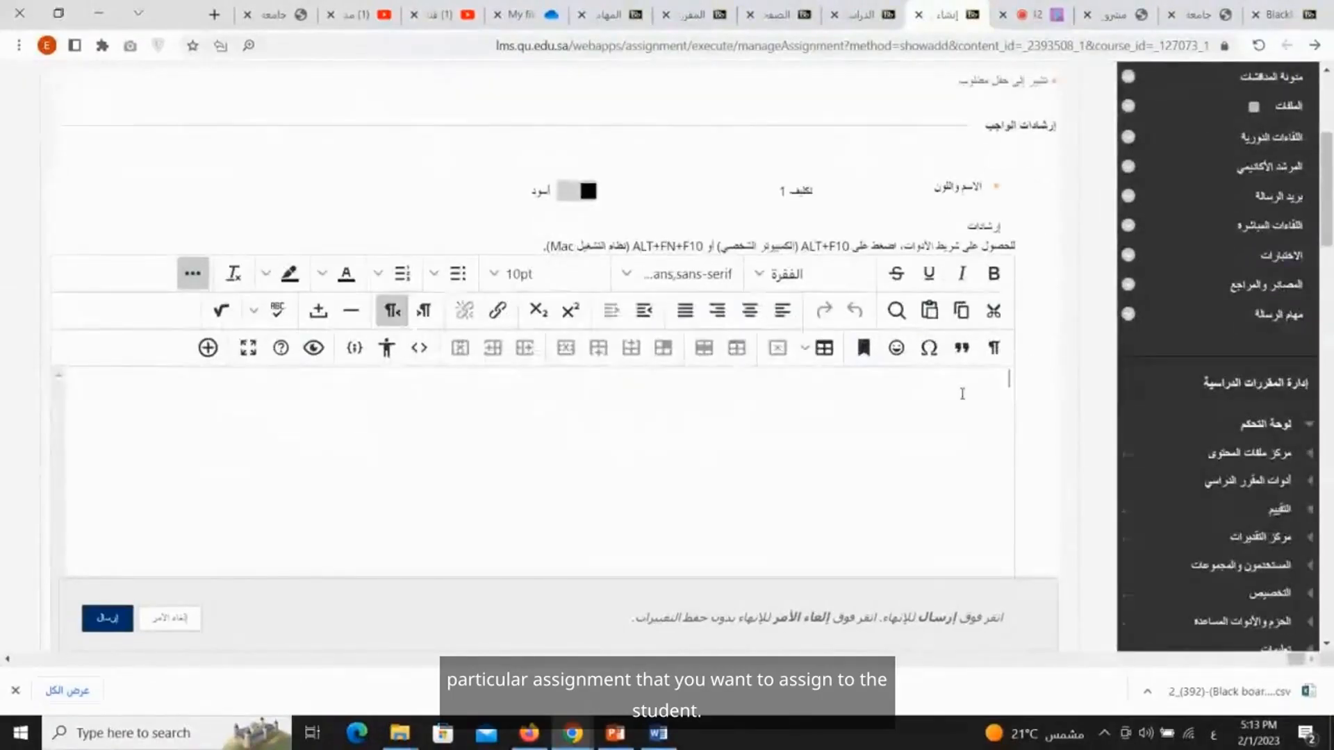
{"action": "type", "text": "الإر"}
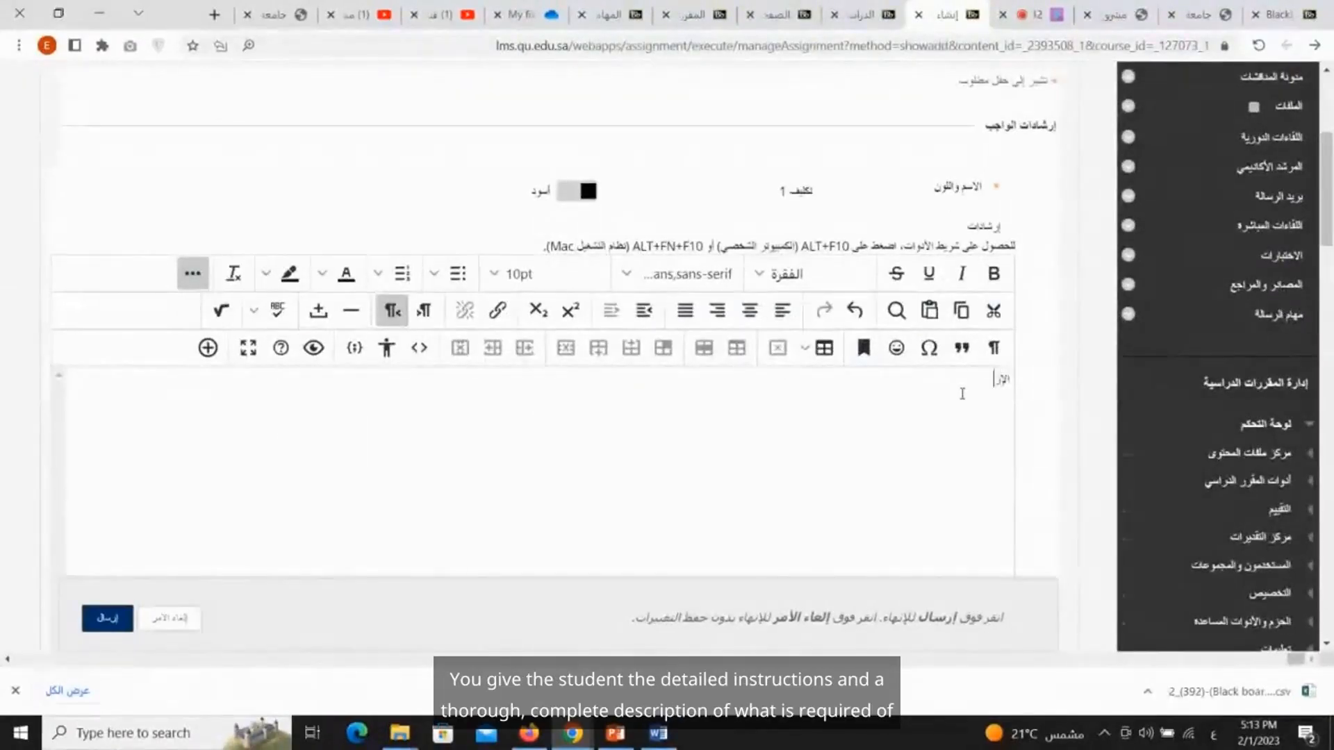
{"action": "type", "text": "شادات والوصف"}
Step: Set the assignment's possible points (النقاط المحتملة) to 10 in the grading section
{"action": "scroll", "coordinate": [966, 406], "scroll_direction": "down", "scroll_amount": 5}
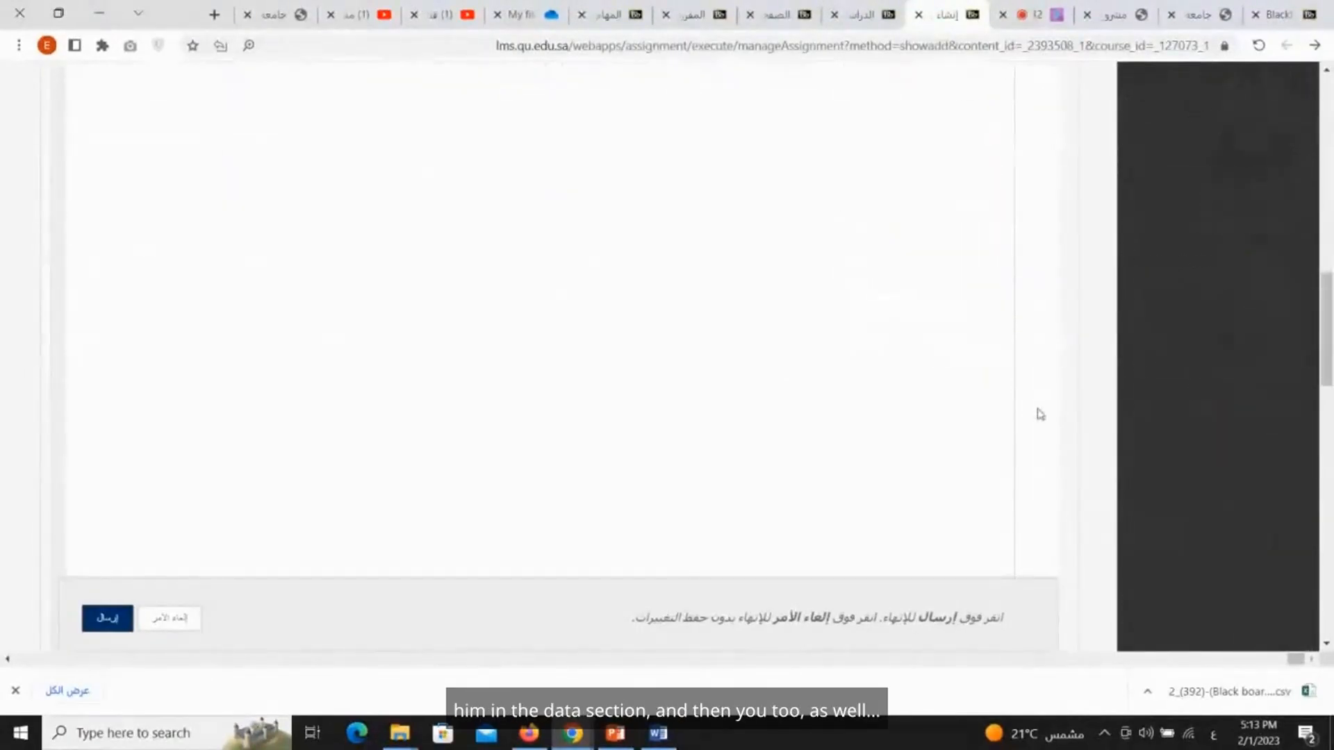
{"action": "scroll", "coordinate": [1040, 414], "scroll_direction": "down", "scroll_amount": 8}
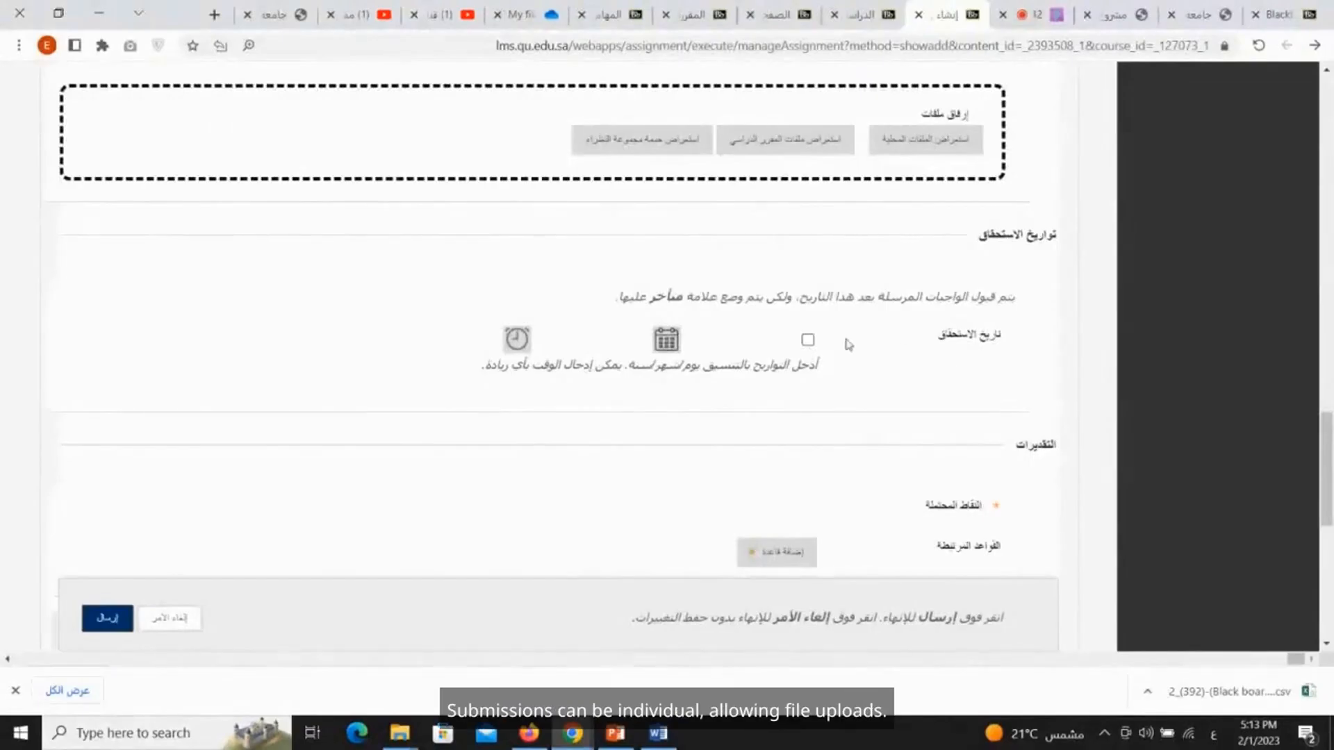
{"action": "scroll", "coordinate": [986, 389], "scroll_direction": "down", "scroll_amount": 2}
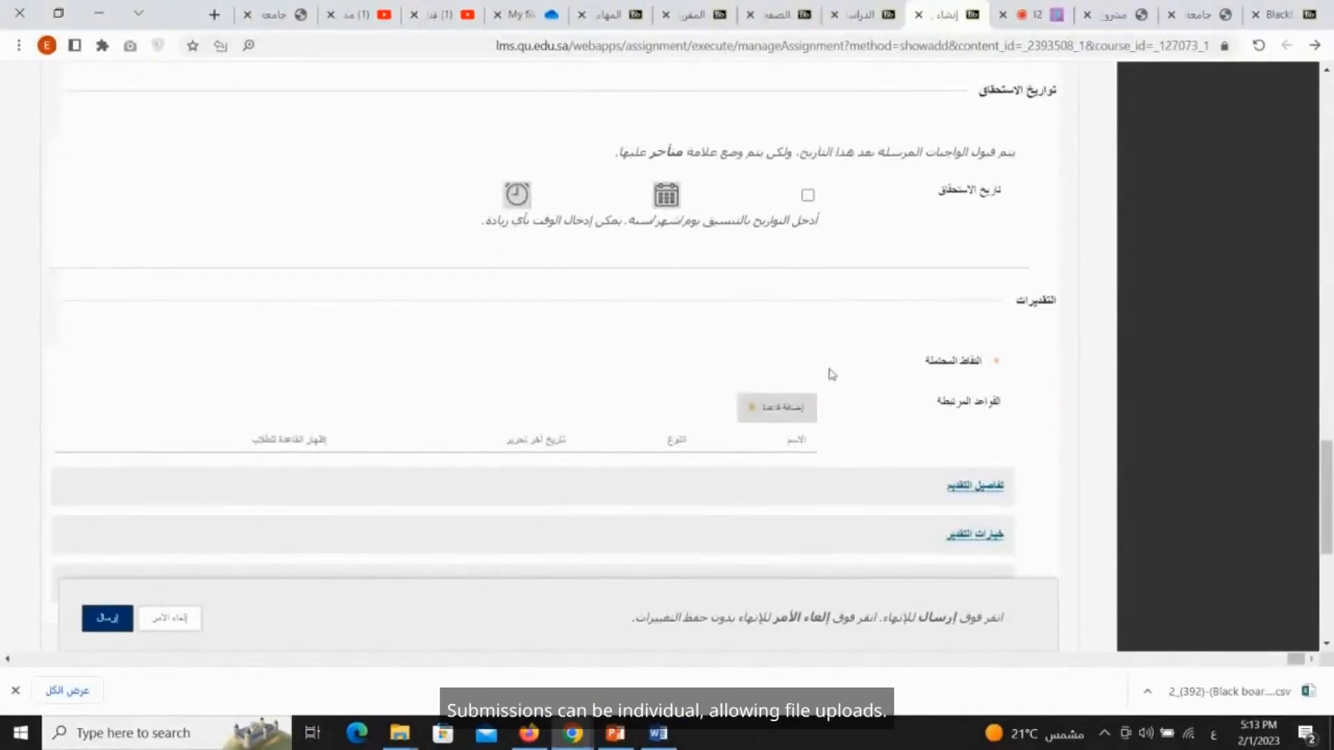
{"action": "left_click", "coordinate": [810, 356]}
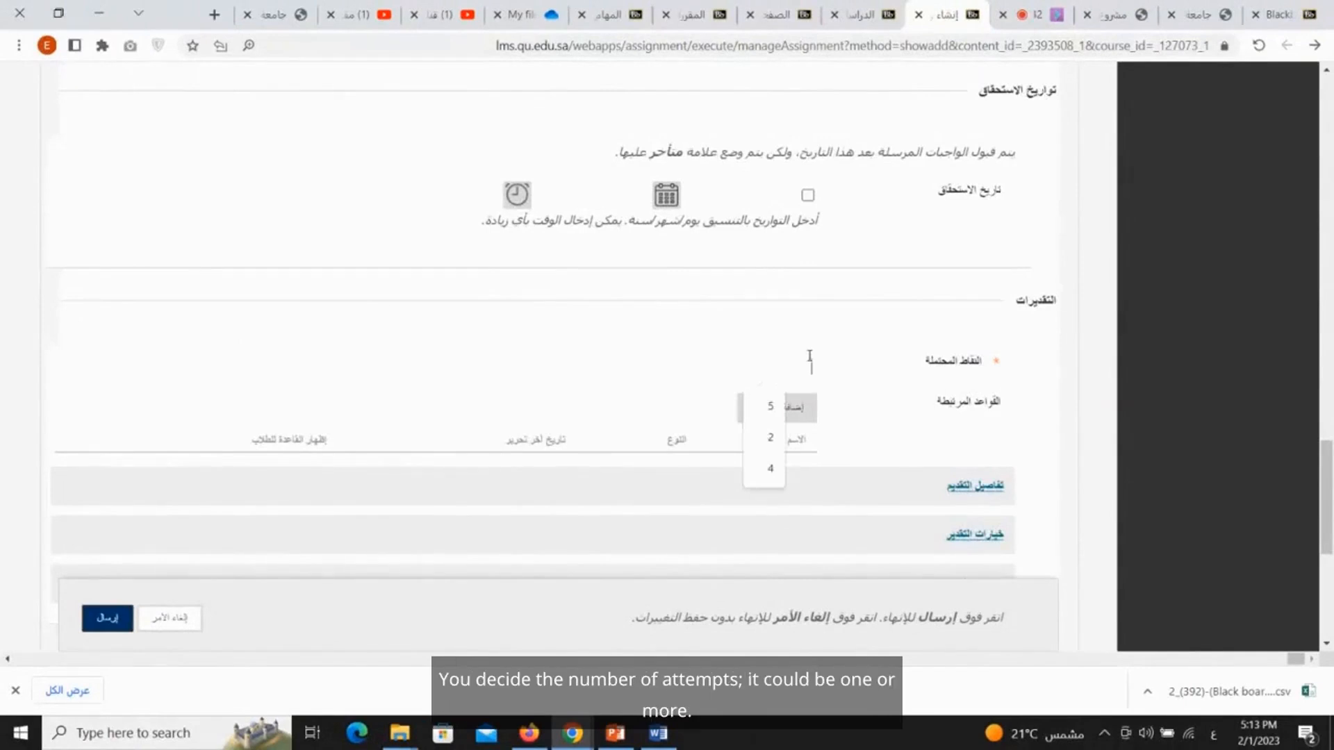
{"action": "type", "text": "10"}
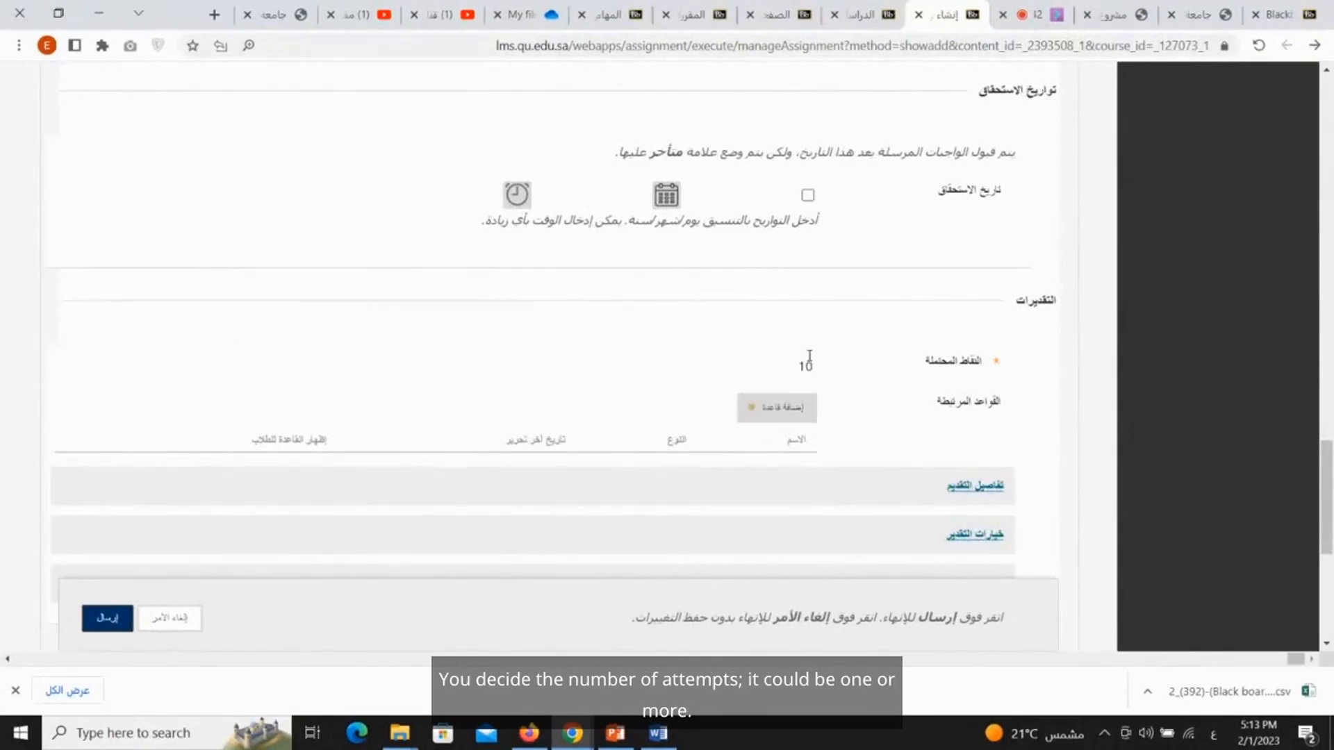
Step: In the submission details, allow multiple attempts (محاولات متعددة) with a maximum of 2
{"action": "scroll", "coordinate": [1014, 407], "scroll_direction": "down", "scroll_amount": 2}
{"action": "left_click", "coordinate": [993, 344]}
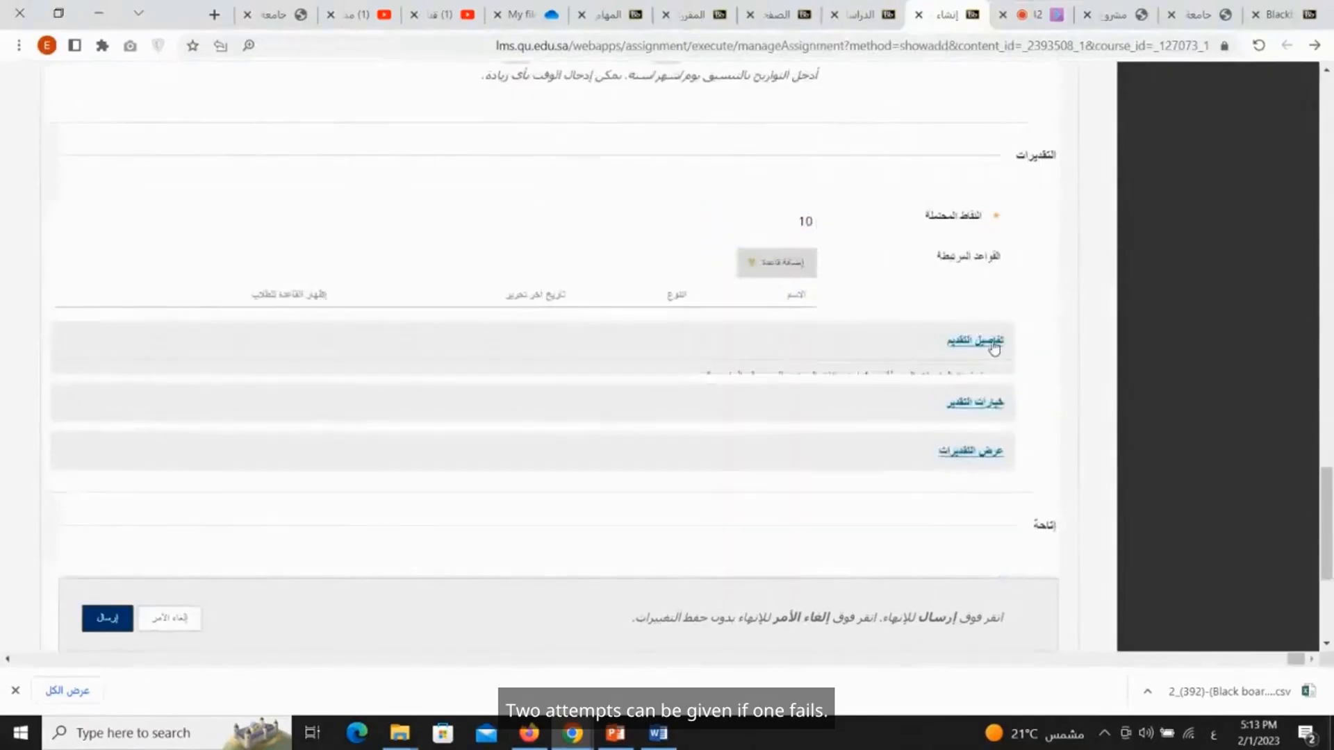
{"action": "scroll", "coordinate": [993, 348], "scroll_direction": "down", "scroll_amount": 2}
{"action": "scroll", "coordinate": [980, 330], "scroll_direction": "down", "scroll_amount": 2}
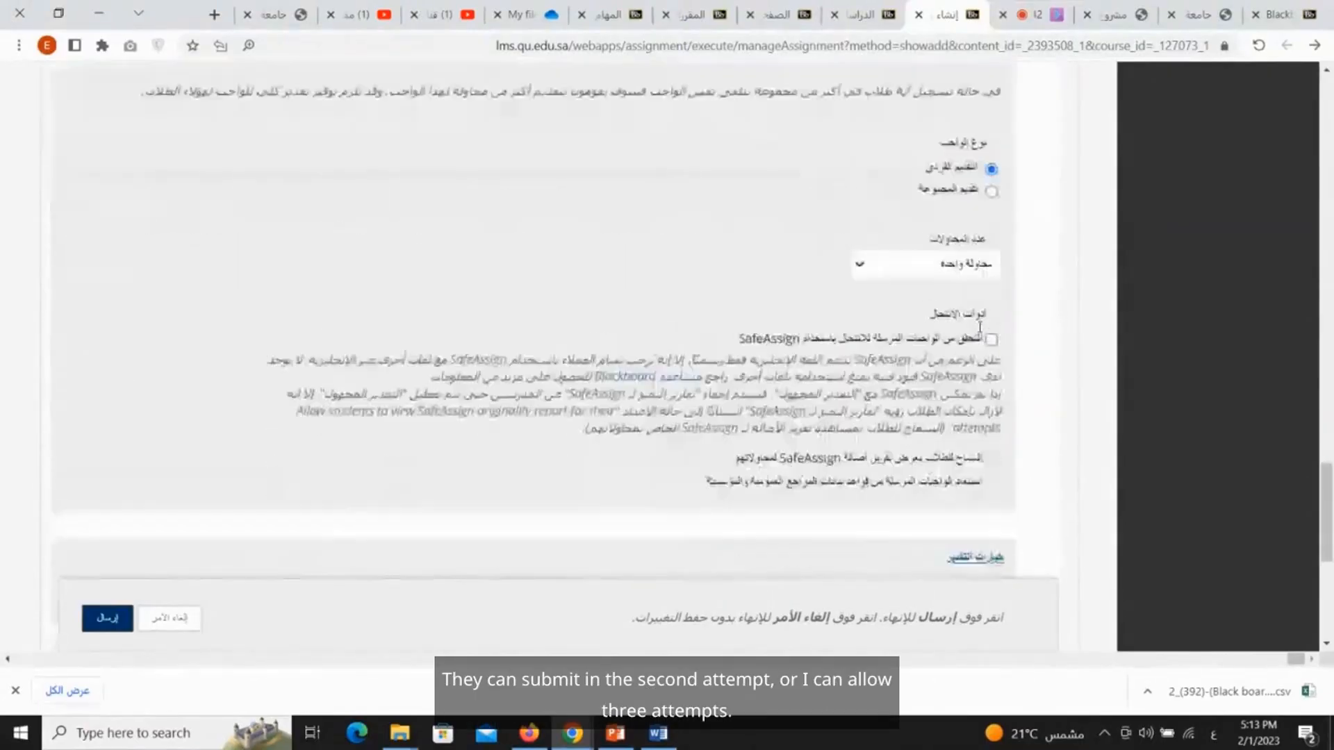
{"action": "left_click", "coordinate": [945, 268]}
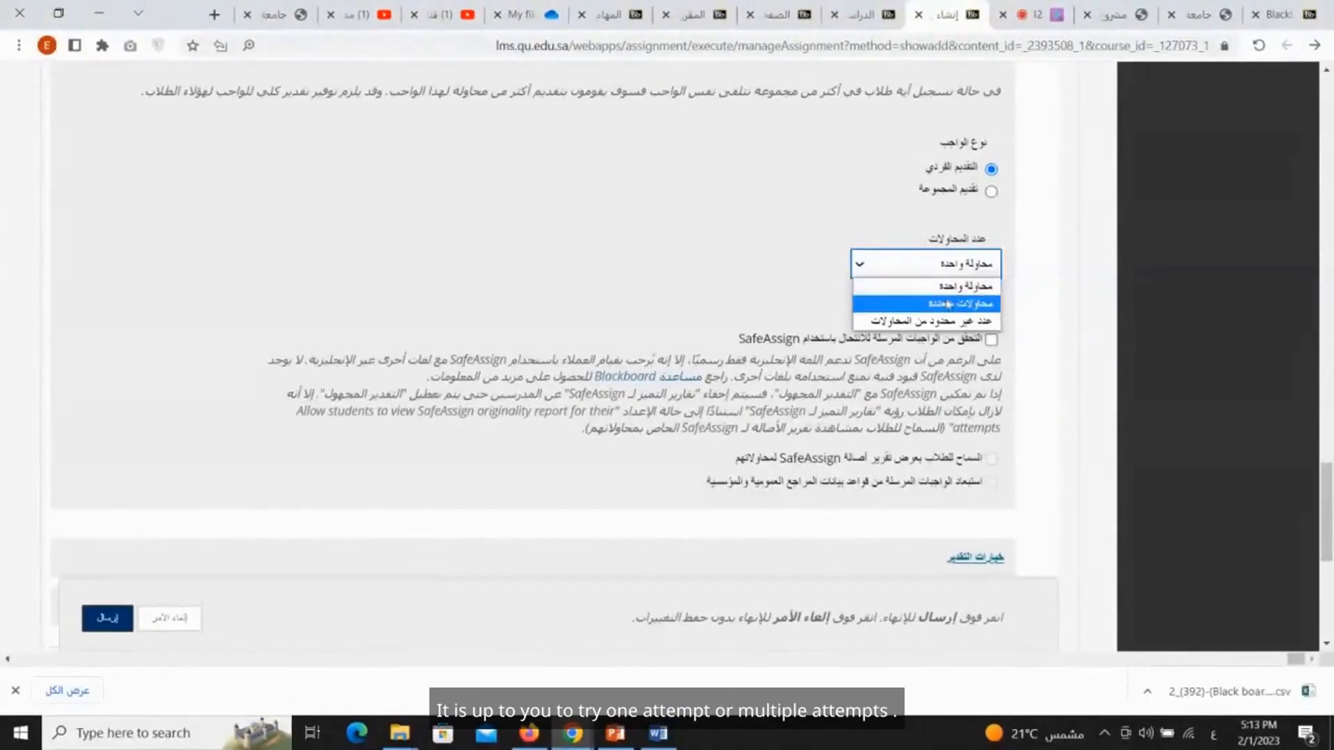
{"action": "left_click", "coordinate": [948, 304]}
{"action": "left_click", "coordinate": [987, 338]}
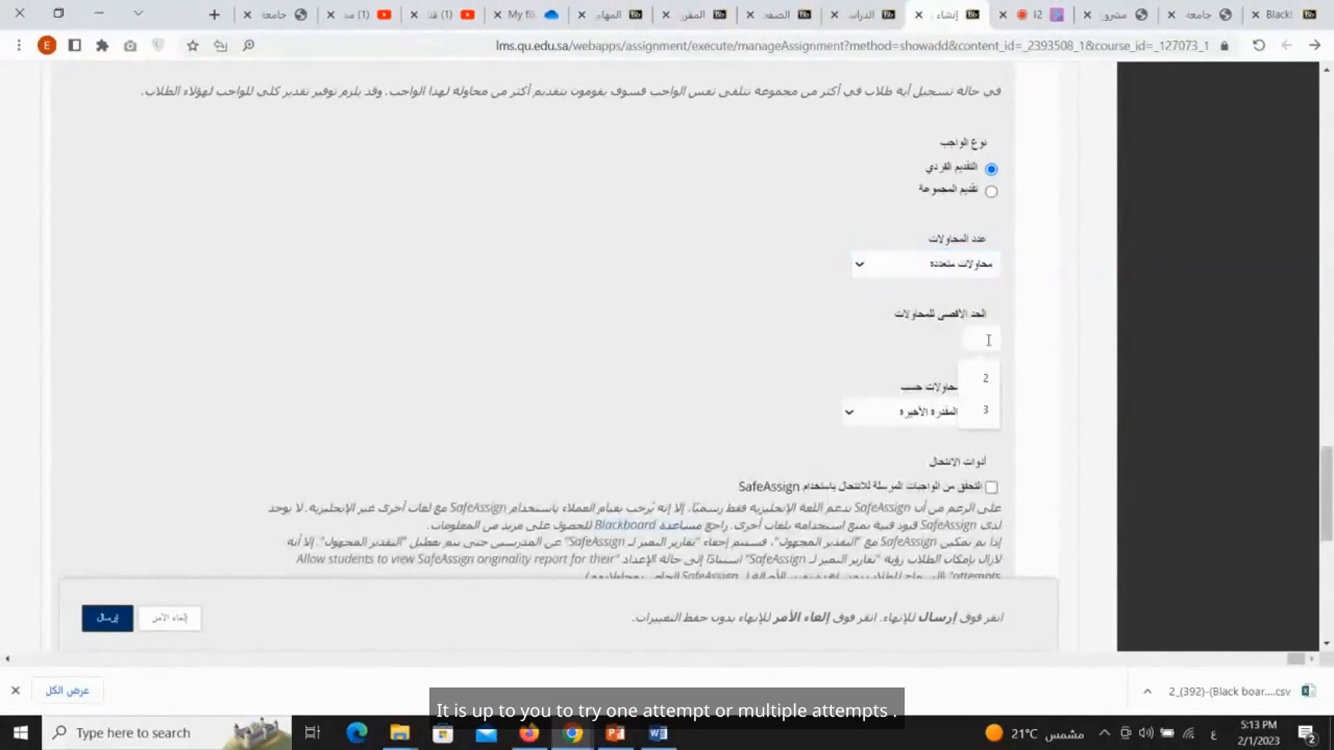
{"action": "type", "text": "2"}
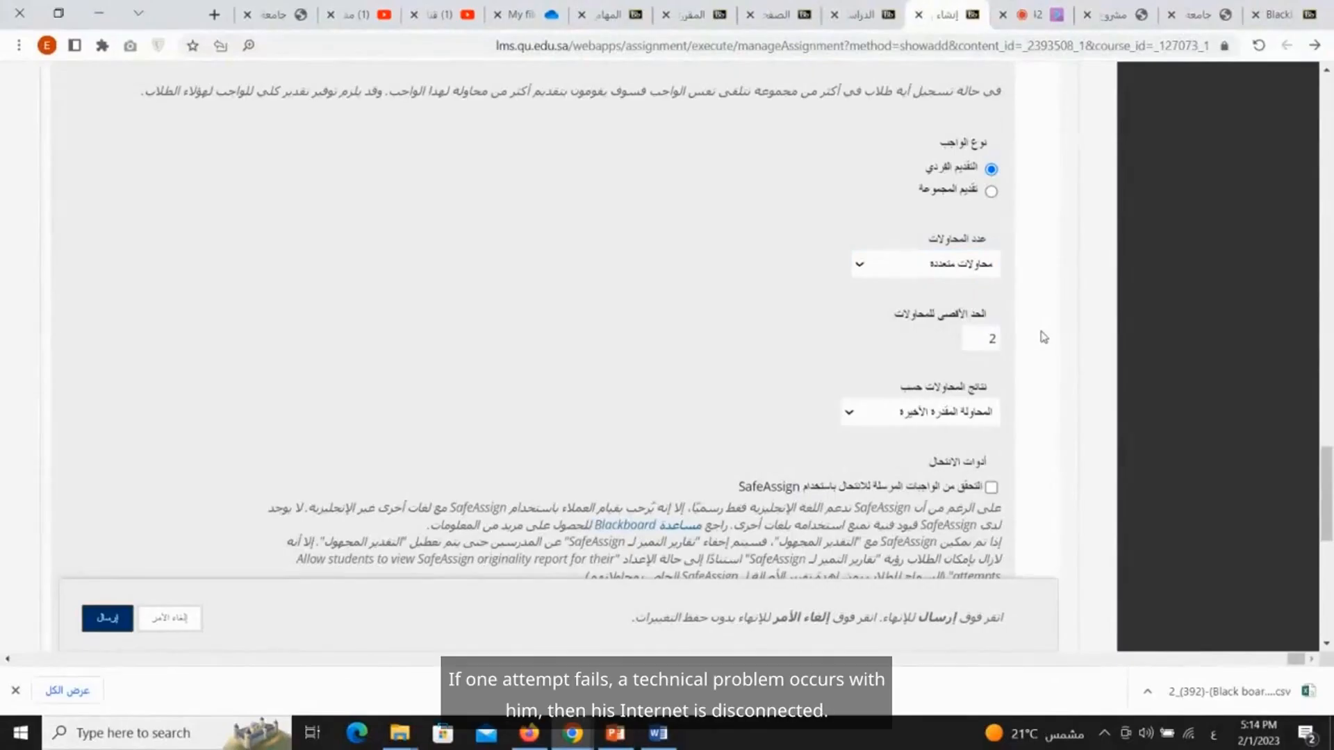
Step: Try a maximum of 3 attempts, and restore the limit to 2
{"action": "double_click", "coordinate": [979, 341]}
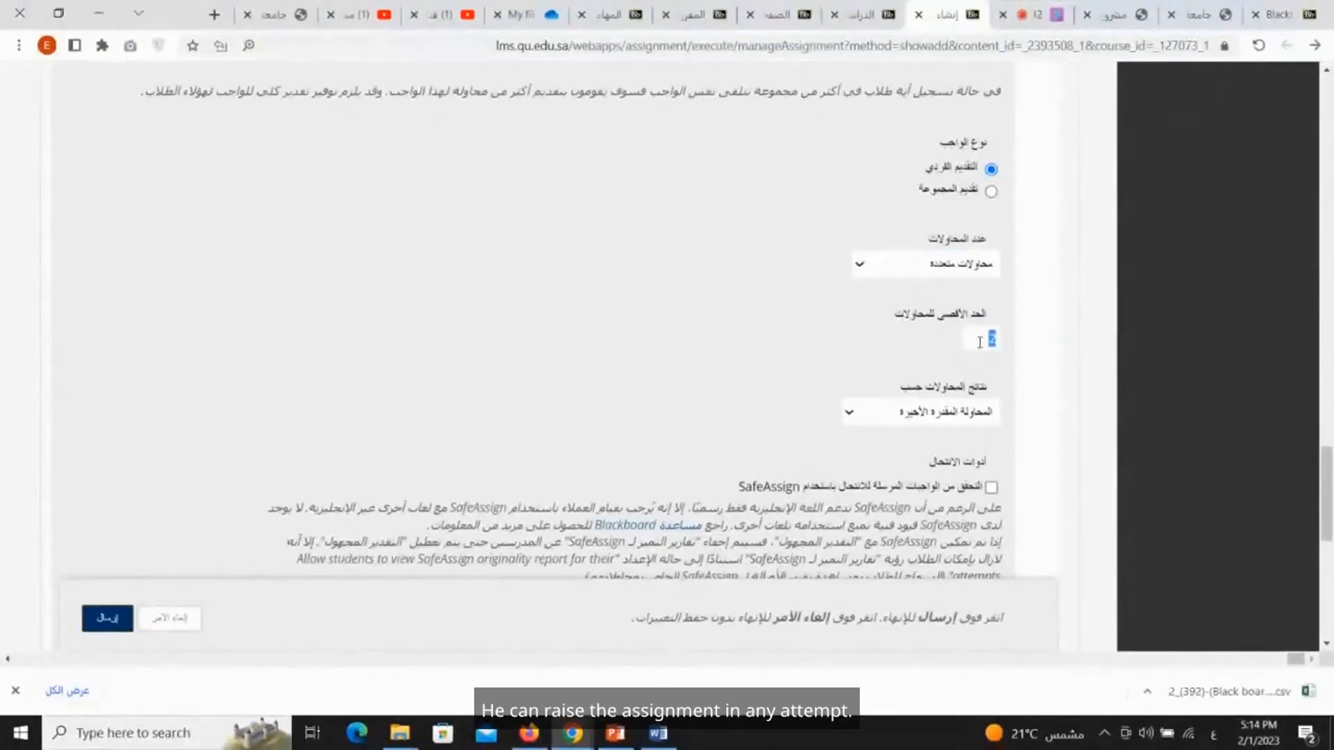
{"action": "type", "text": "3"}
{"action": "type", "text": "2"}
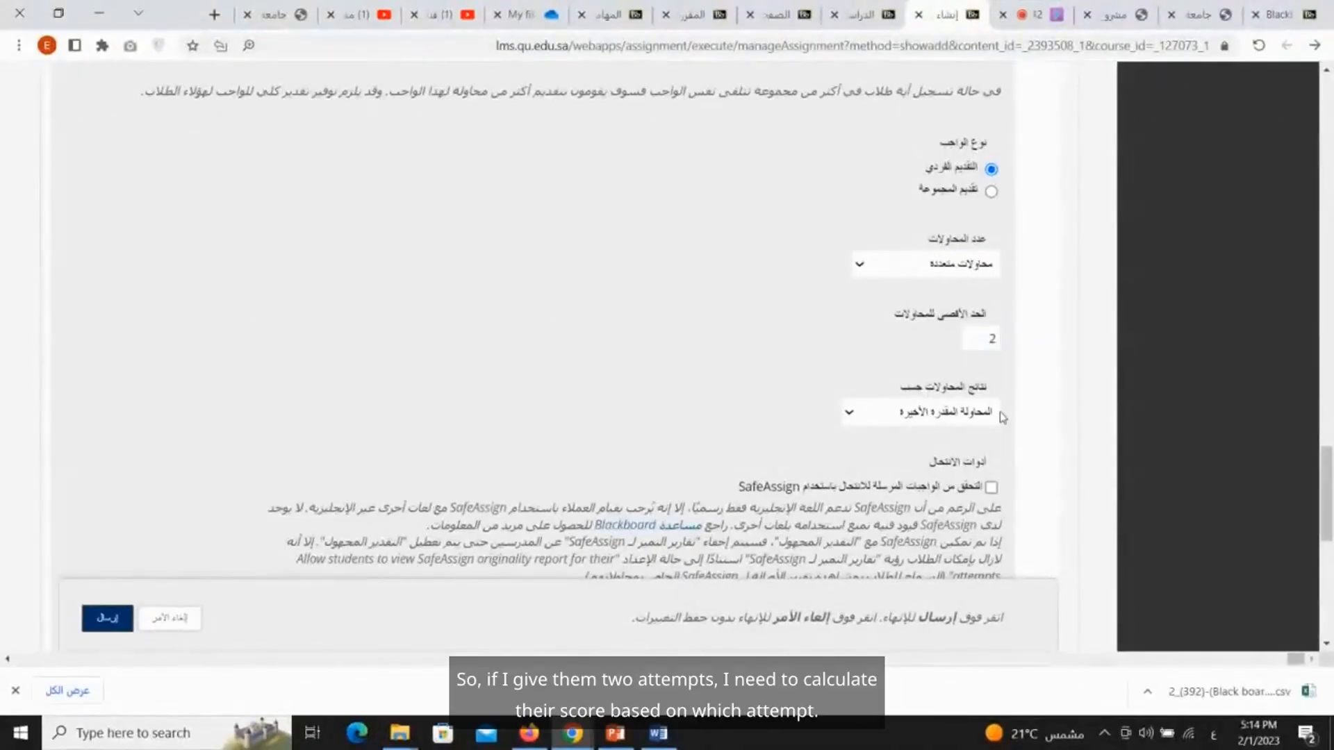
Step: Score the attempts by the highest grade (التقدير الأعلى)
{"action": "scroll", "coordinate": [1030, 391], "scroll_direction": "down", "scroll_amount": 2}
{"action": "left_click", "coordinate": [971, 272]}
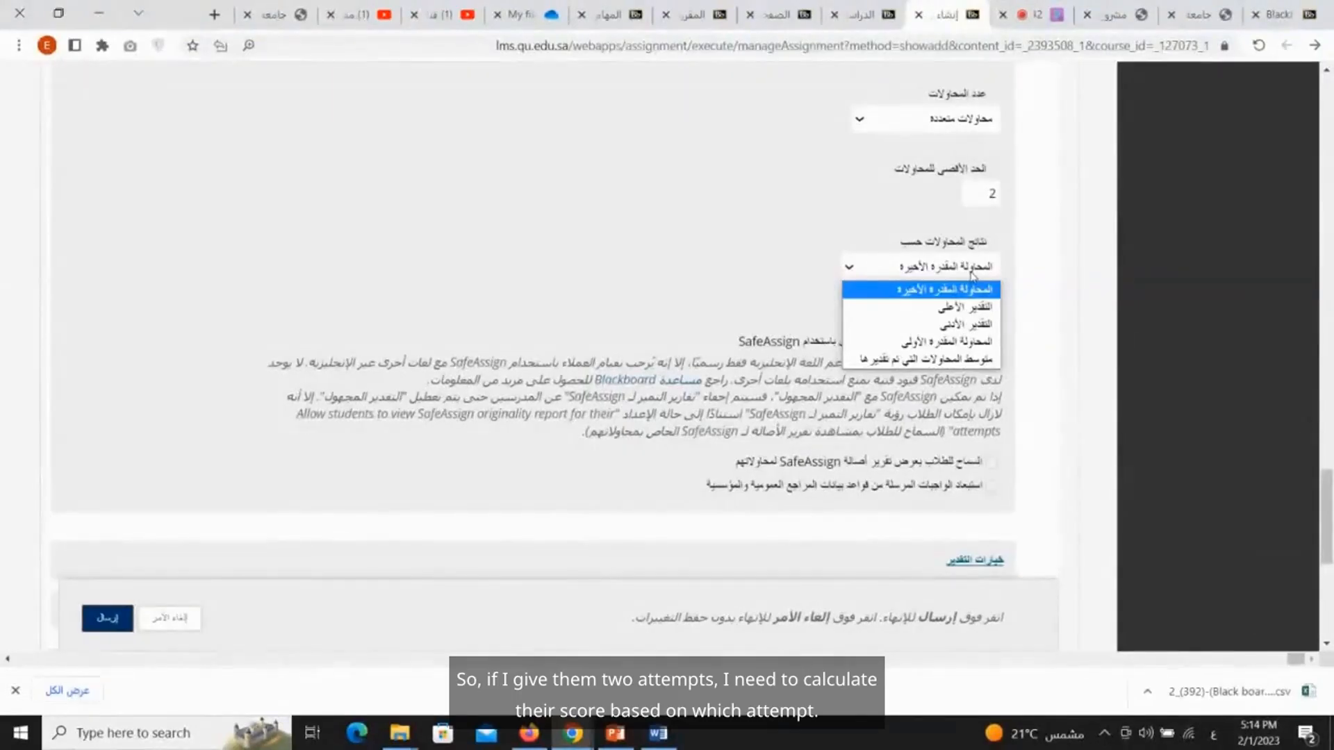
{"action": "left_click", "coordinate": [966, 306]}
{"action": "scroll", "coordinate": [1046, 275], "scroll_direction": "up", "scroll_amount": 2}
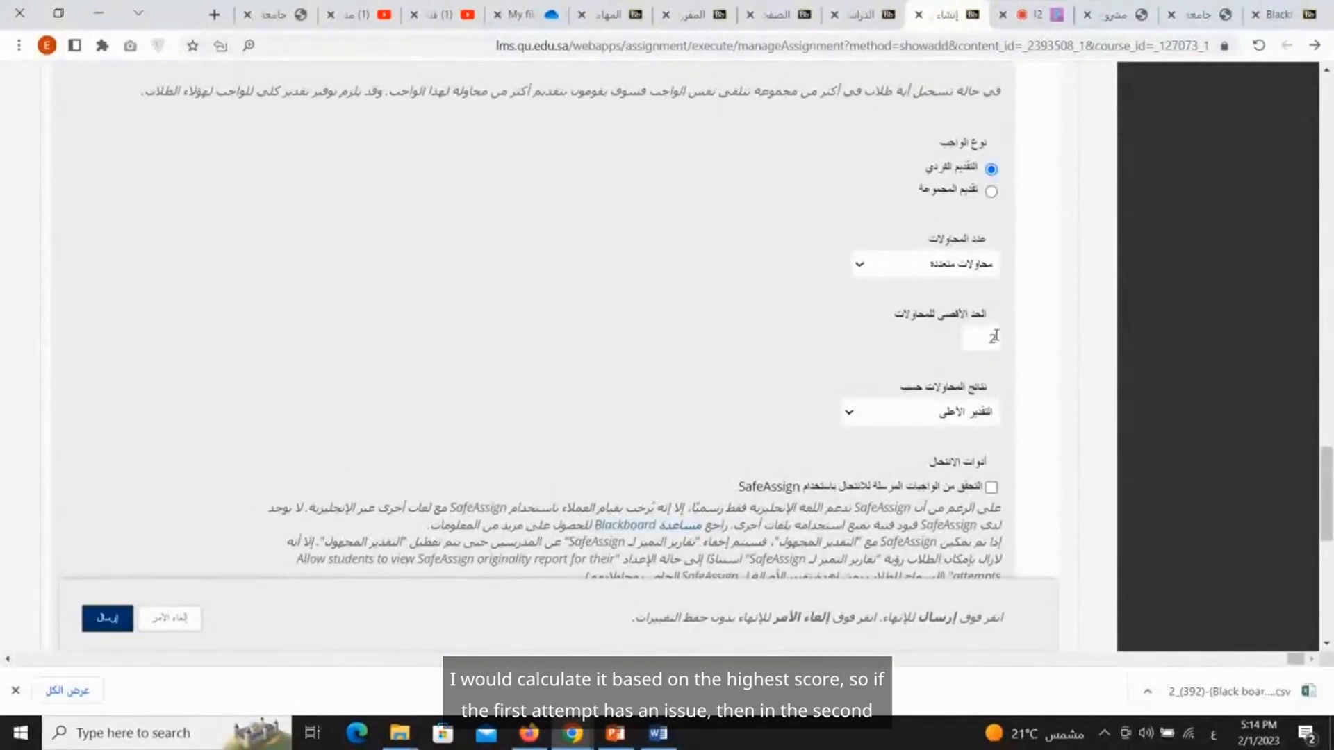
{"action": "left_click", "coordinate": [958, 418]}
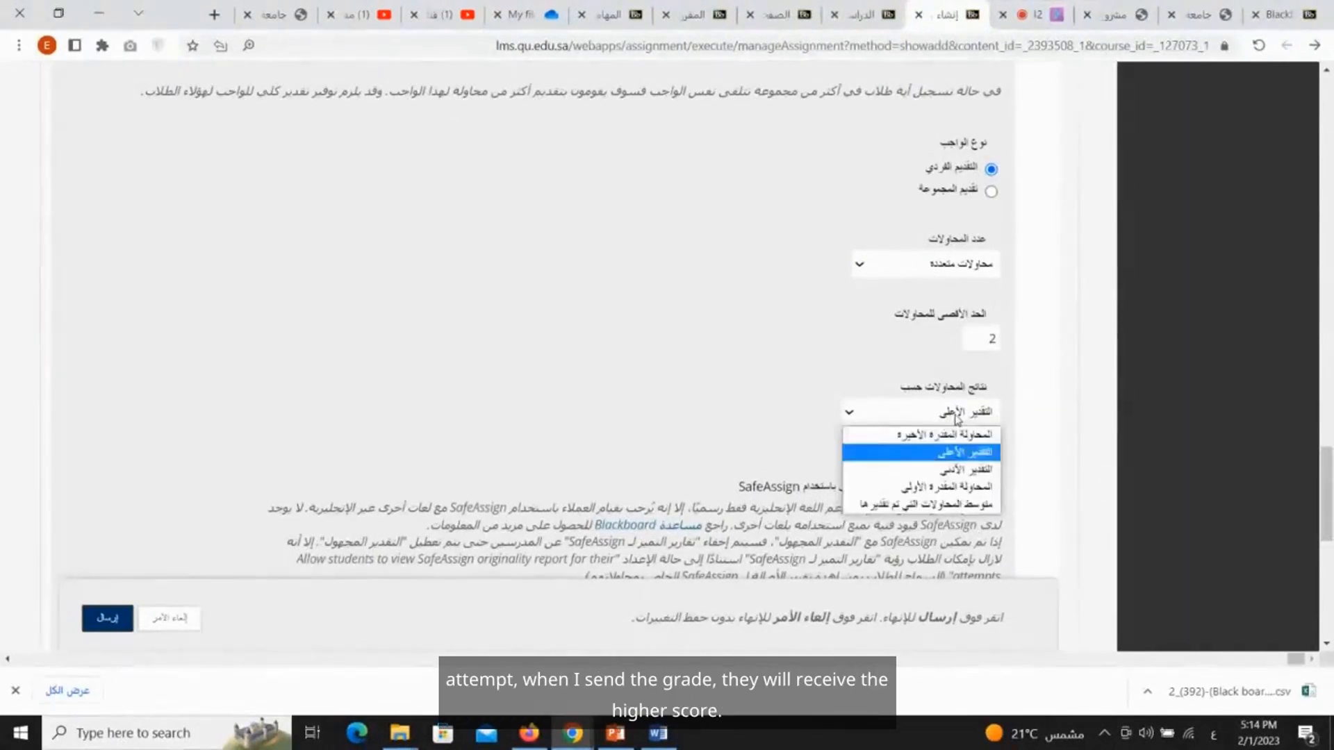
{"action": "left_click", "coordinate": [962, 452]}
Step: Enable the SafeAssign plagiarism check for submissions and look over the grading options and grade display sections
{"action": "scroll", "coordinate": [1014, 401], "scroll_direction": "down", "scroll_amount": 2}
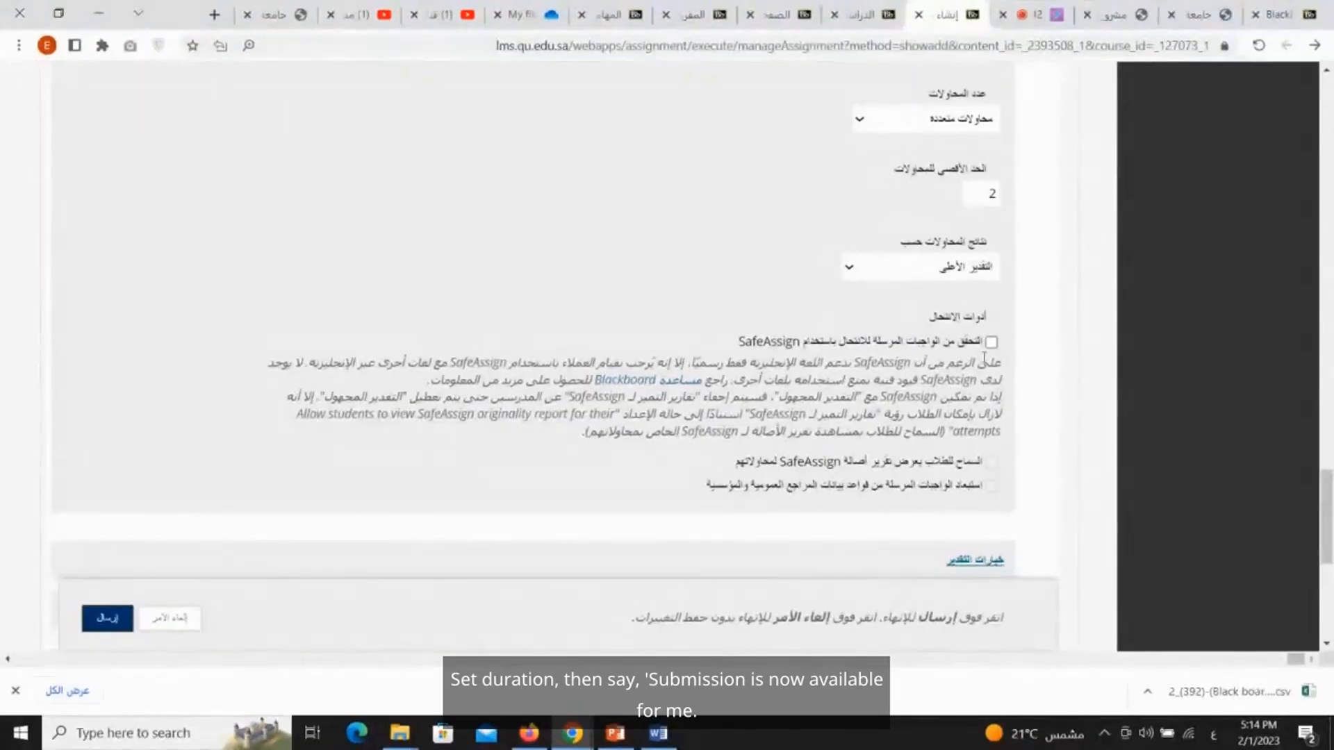
{"action": "left_click", "coordinate": [991, 342]}
{"action": "scroll", "coordinate": [995, 351], "scroll_direction": "down", "scroll_amount": 4}
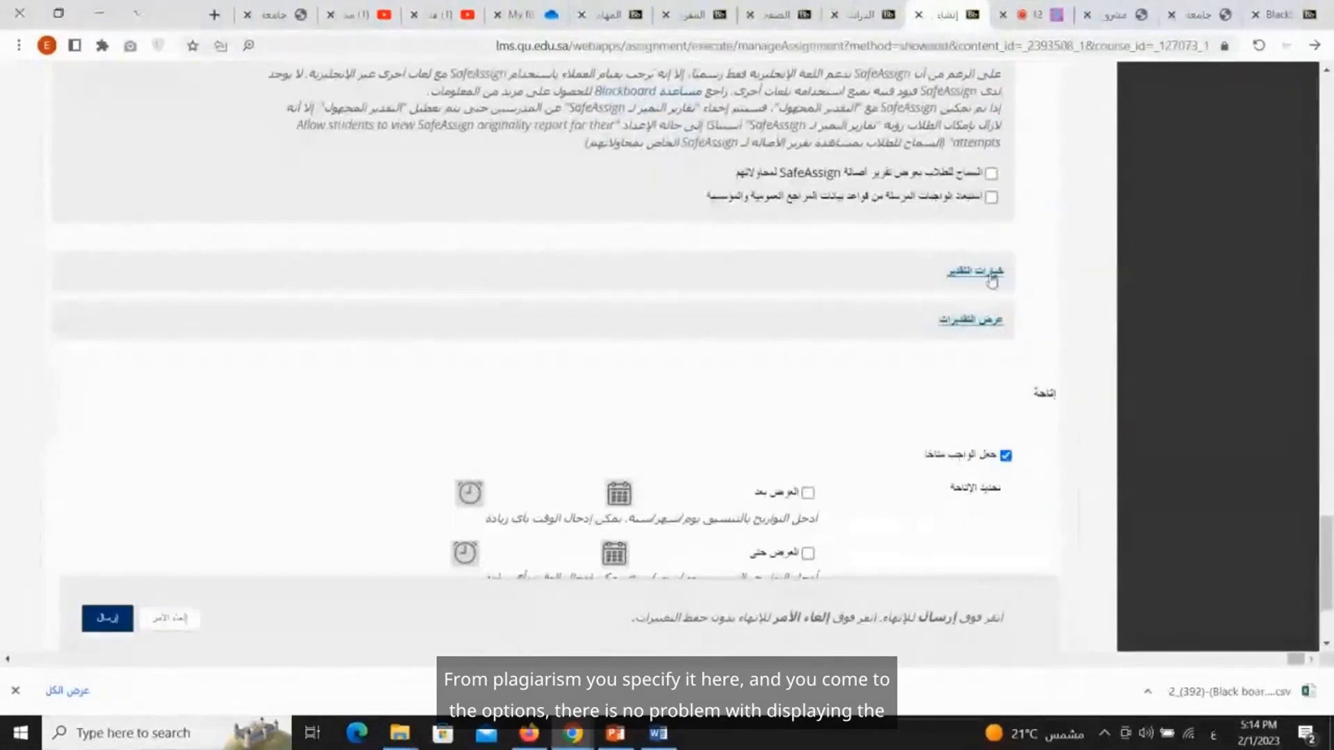
{"action": "left_click", "coordinate": [990, 272]}
{"action": "left_click", "coordinate": [991, 275]}
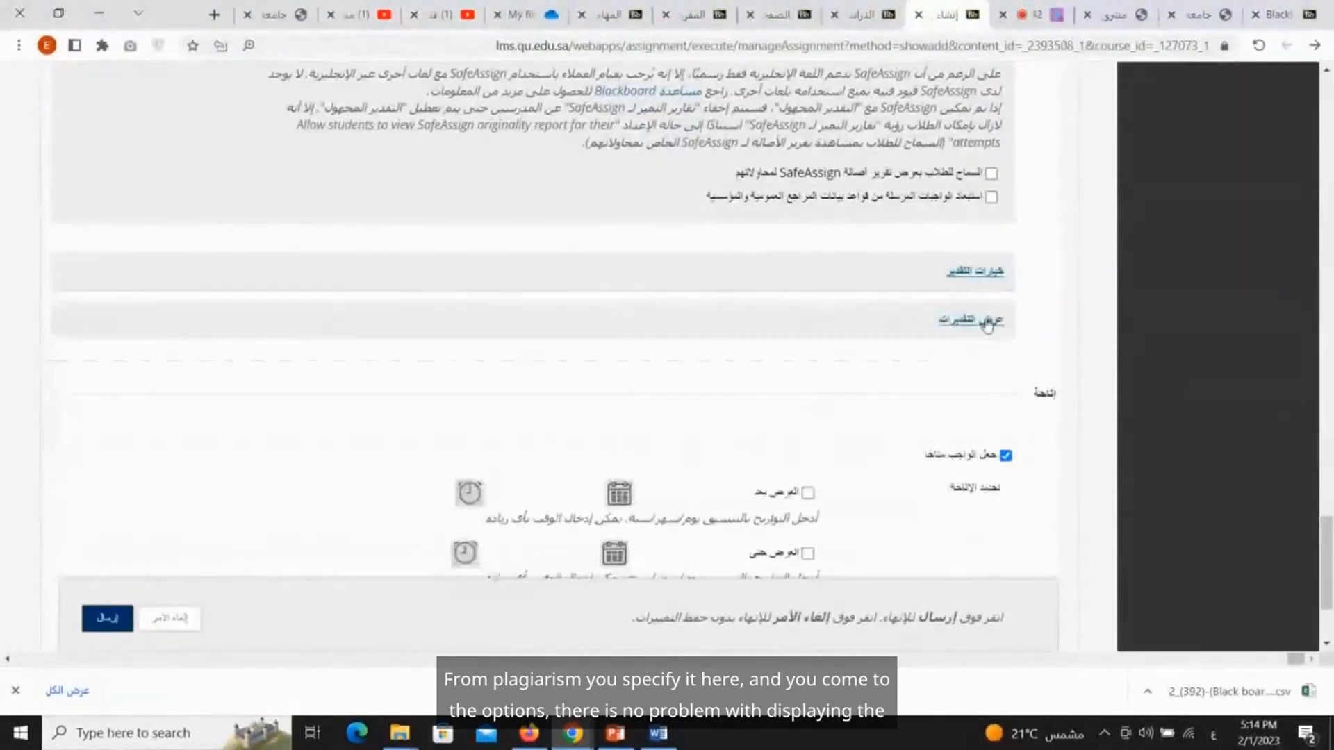
{"action": "left_click", "coordinate": [986, 321]}
{"action": "left_click", "coordinate": [986, 321]}
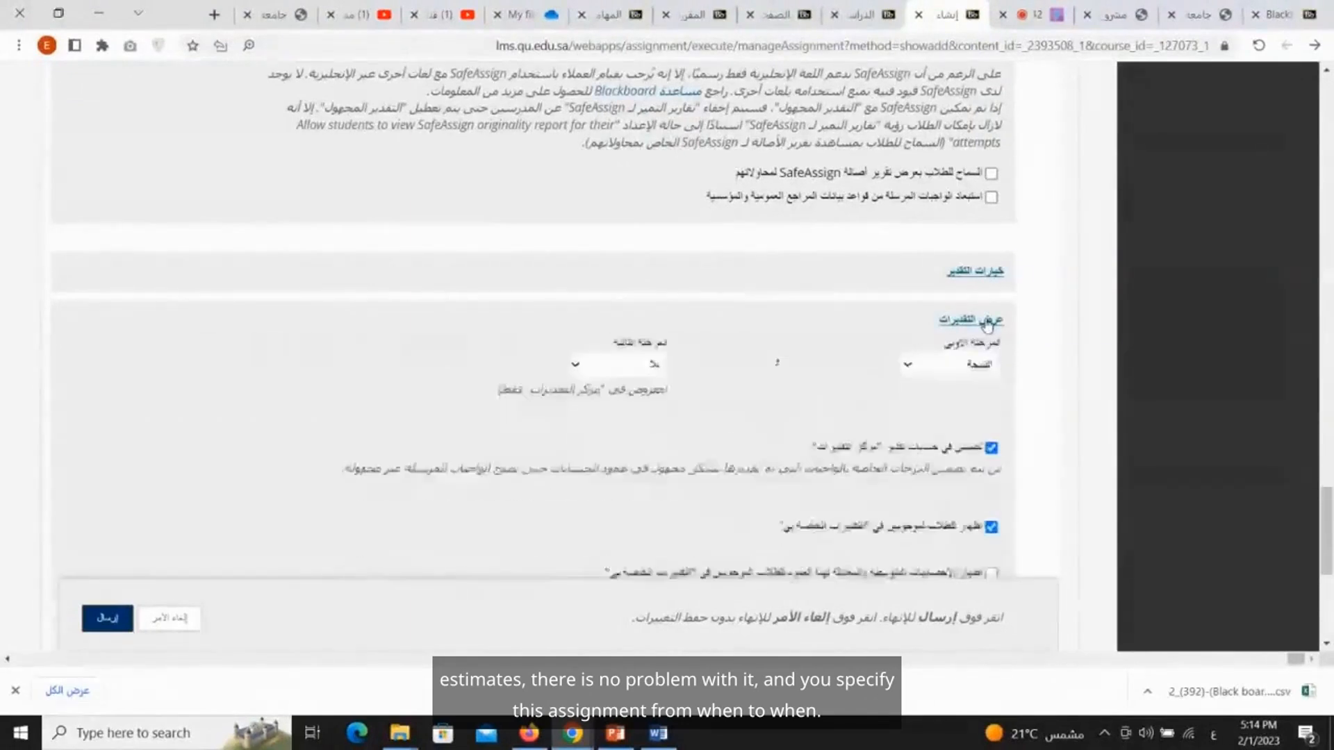
Step: Make the assignment available from 1444/07/10 at 05:15 PM until 1444/08/30 at 11:59 PM, and submit it
{"action": "scroll", "coordinate": [987, 327], "scroll_direction": "down", "scroll_amount": 2}
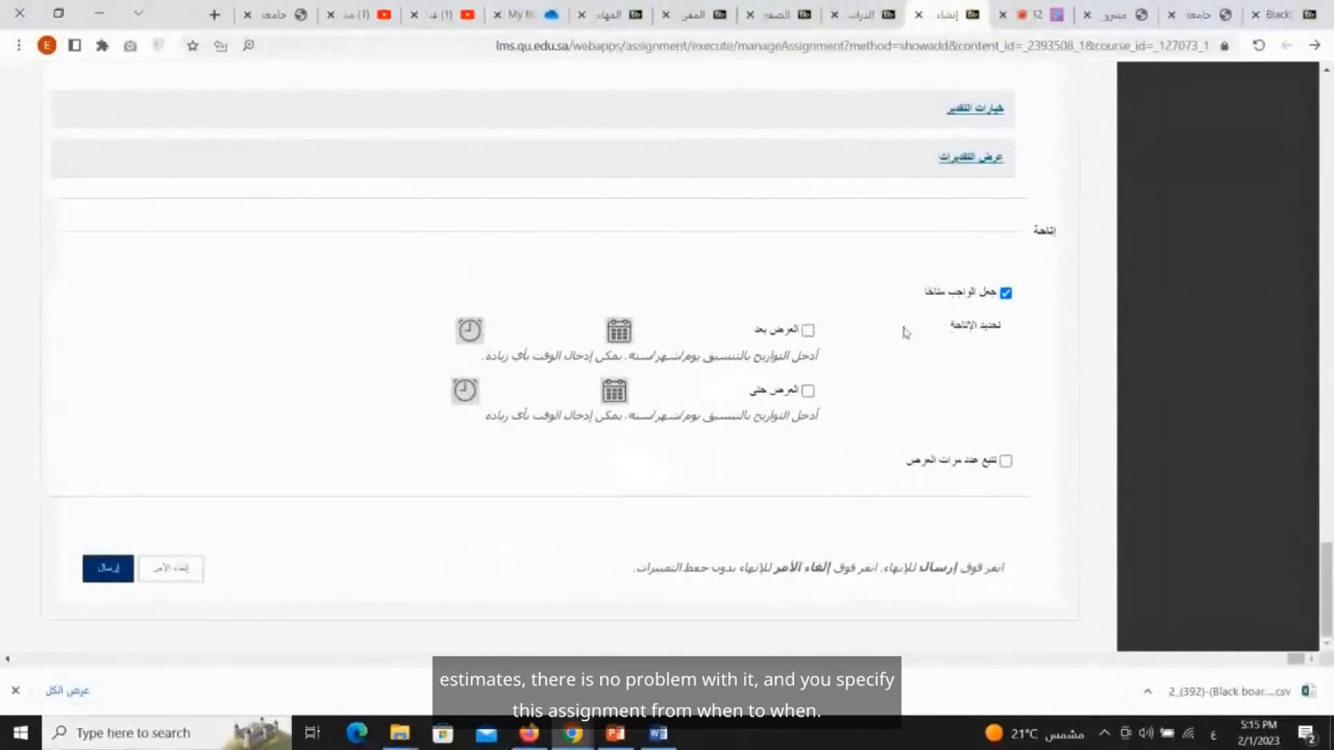
{"action": "left_click", "coordinate": [808, 330]}
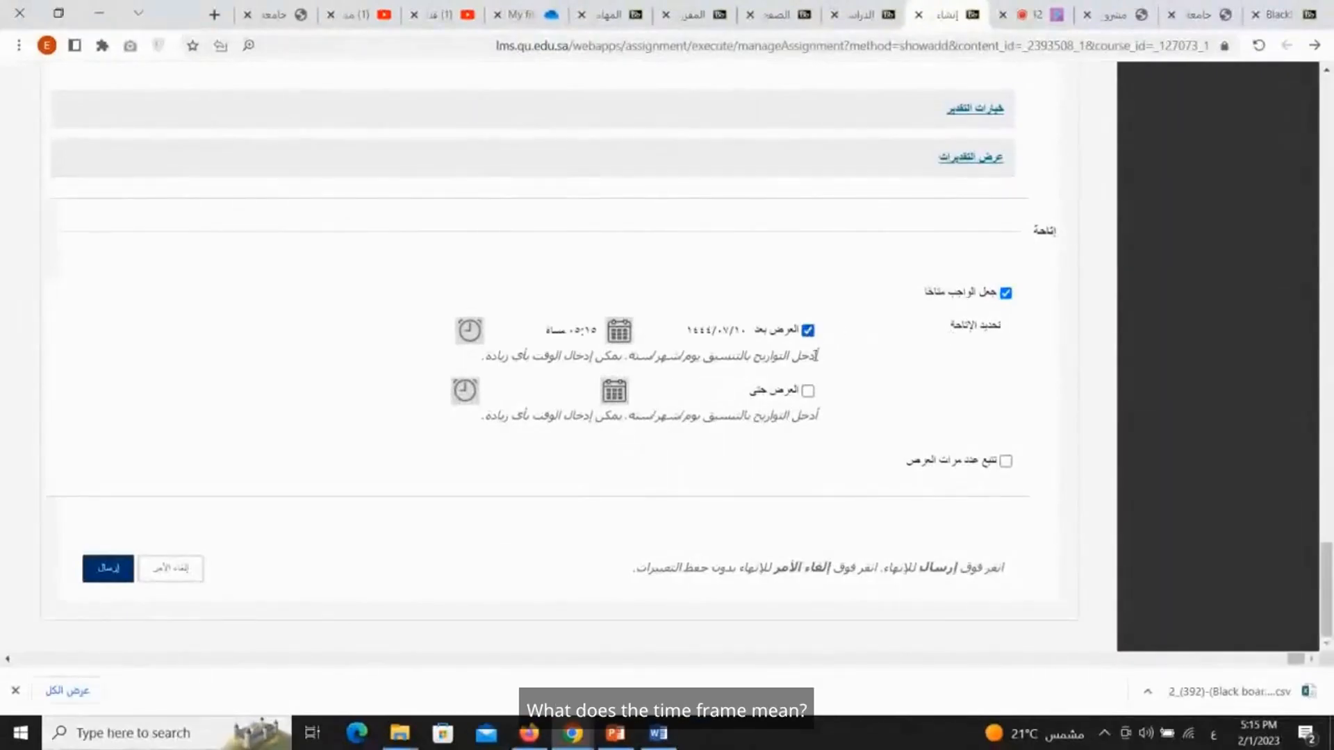
{"action": "left_click", "coordinate": [807, 391]}
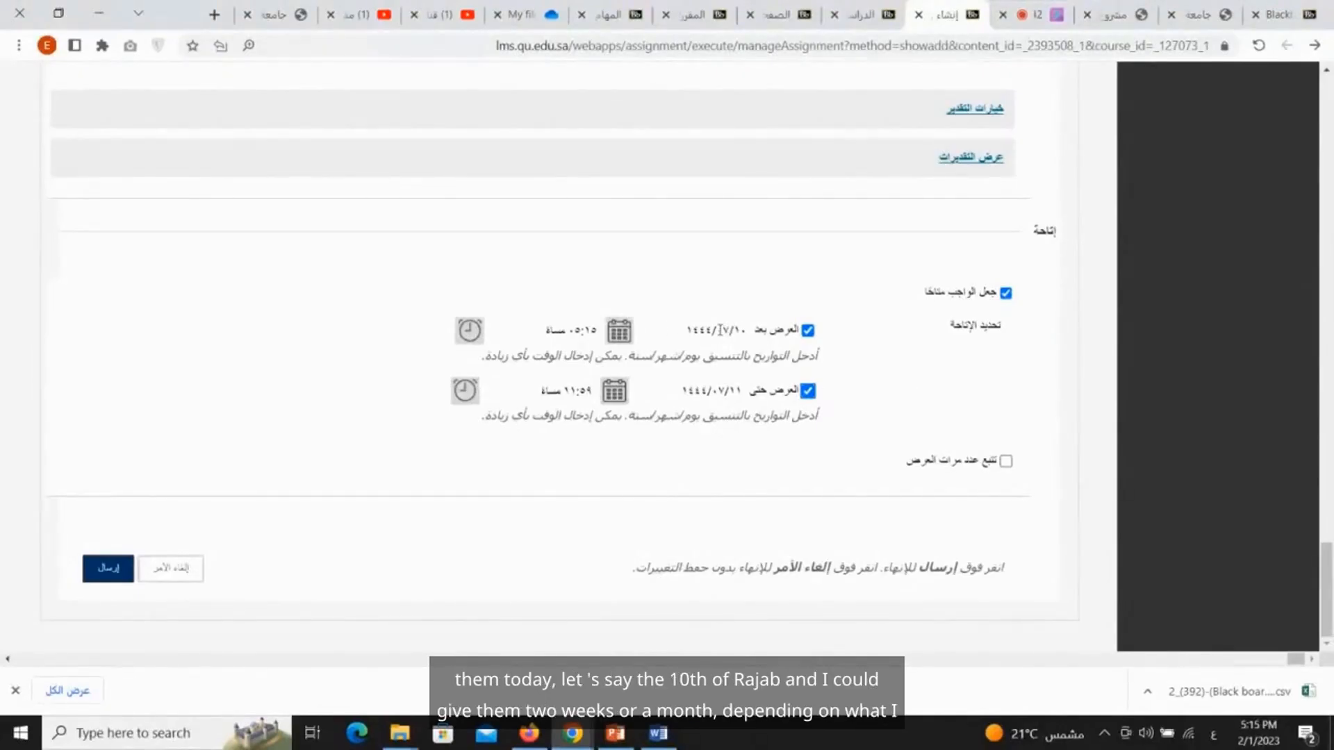
{"action": "left_click", "coordinate": [614, 390]}
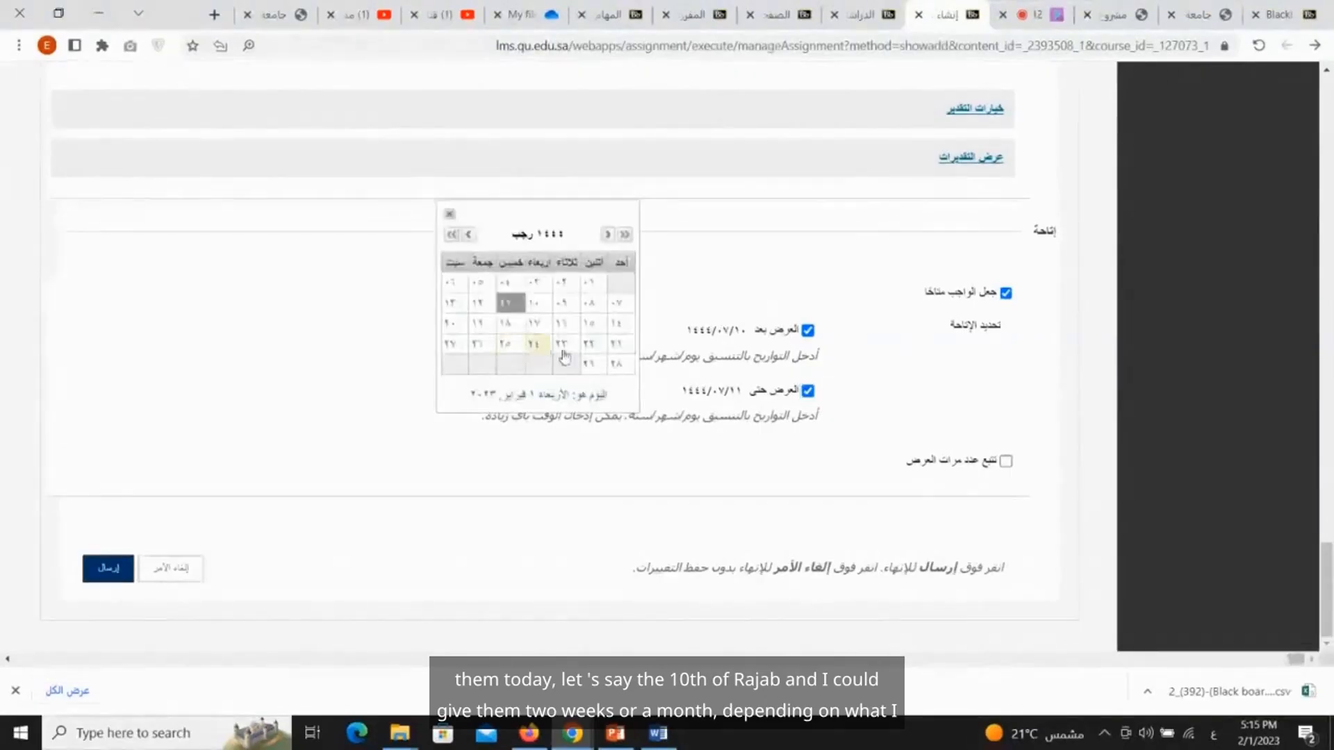
{"action": "left_click", "coordinate": [466, 233]}
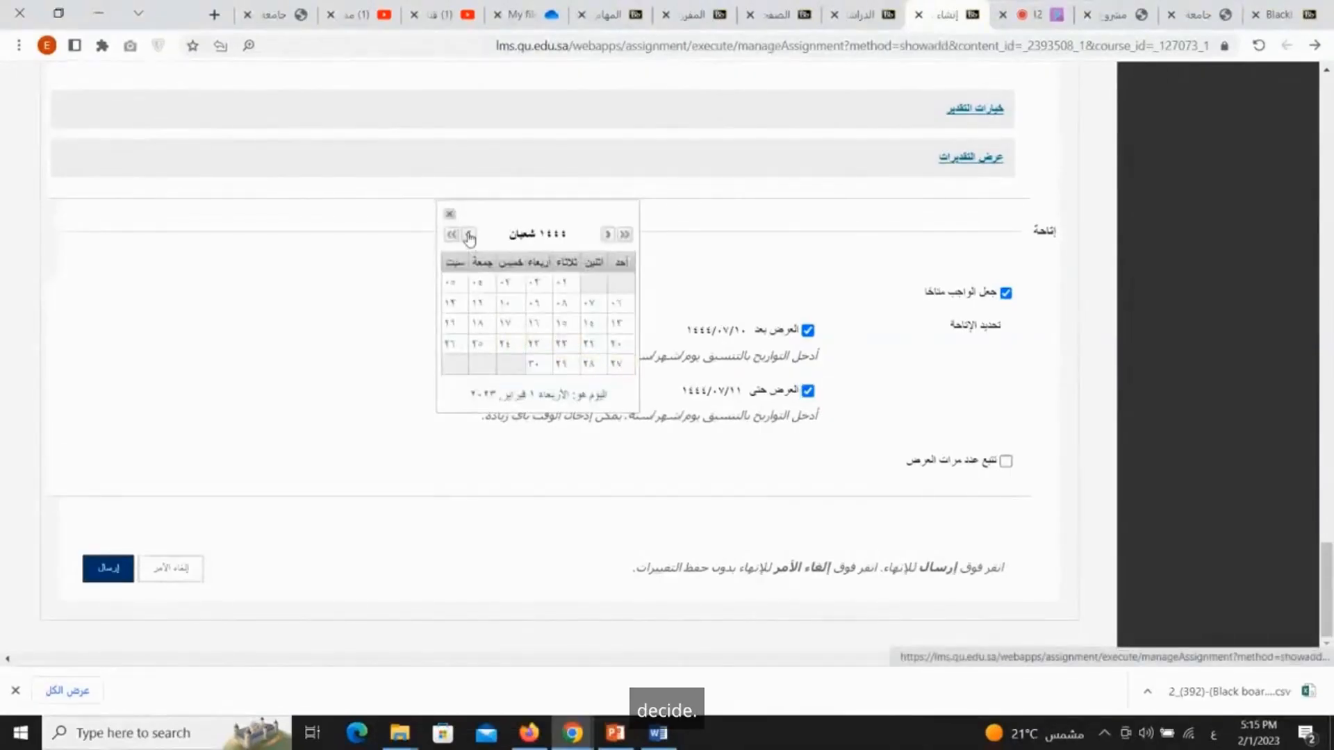
{"action": "left_click", "coordinate": [532, 364]}
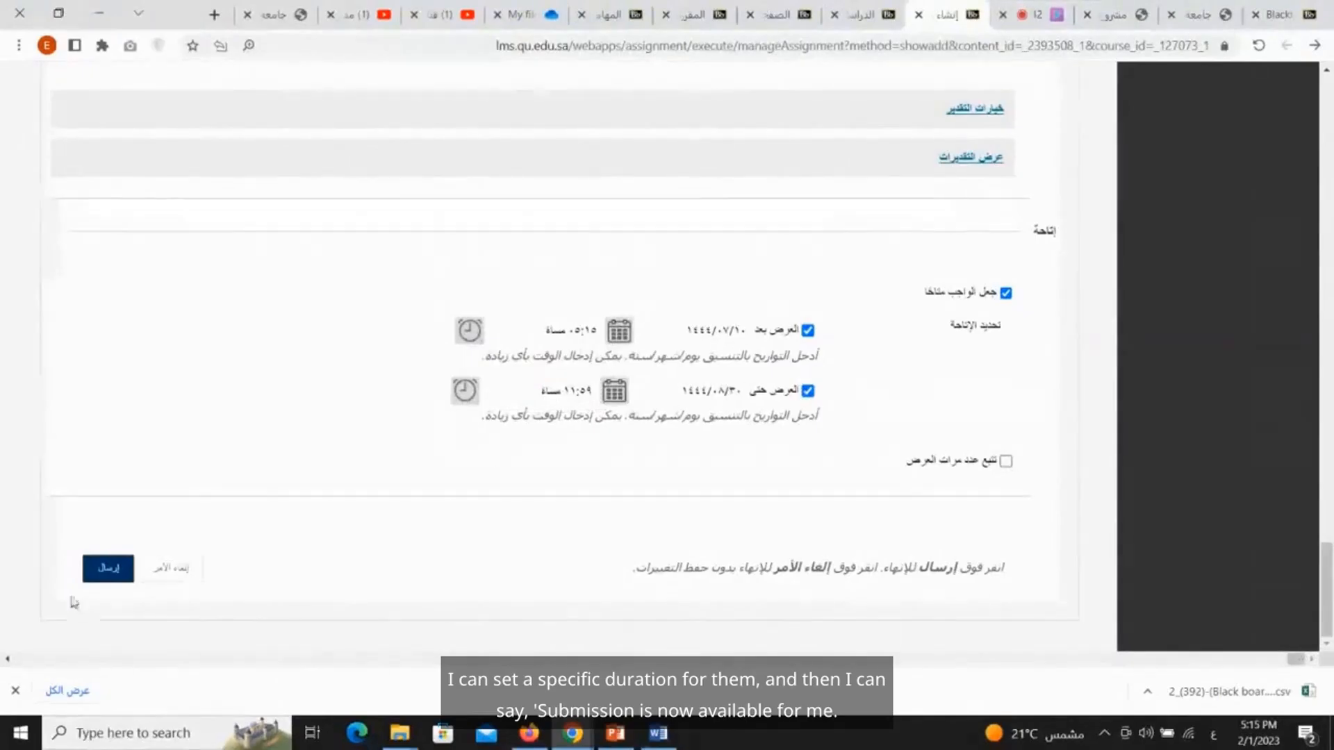
{"action": "left_click", "coordinate": [107, 570]}
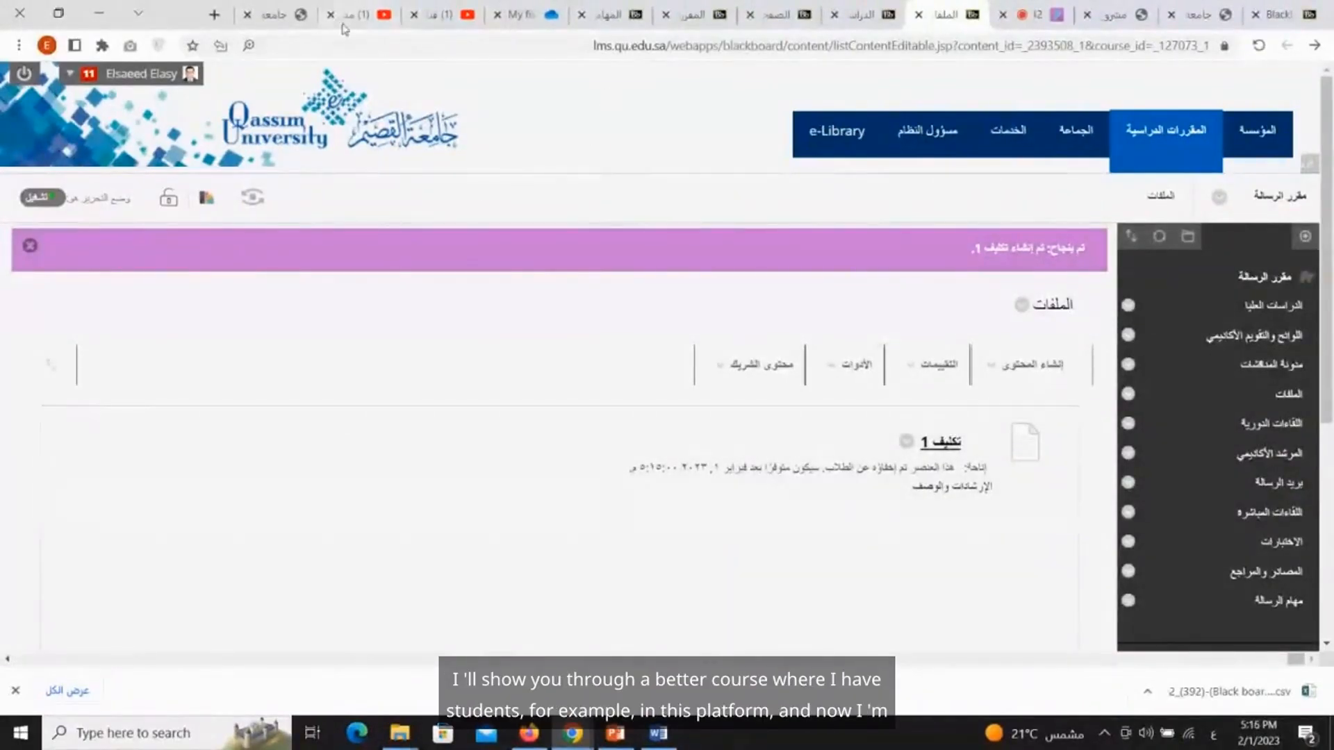
Step: Start a new assignment (الواجب) in the محتوى محتوى content area of the course "course 4 said"
{"action": "left_click", "coordinate": [622, 6]}
{"action": "scroll", "coordinate": [785, 360], "scroll_direction": "up", "scroll_amount": 2}
{"action": "scroll", "coordinate": [837, 350], "scroll_direction": "down", "scroll_amount": 2}
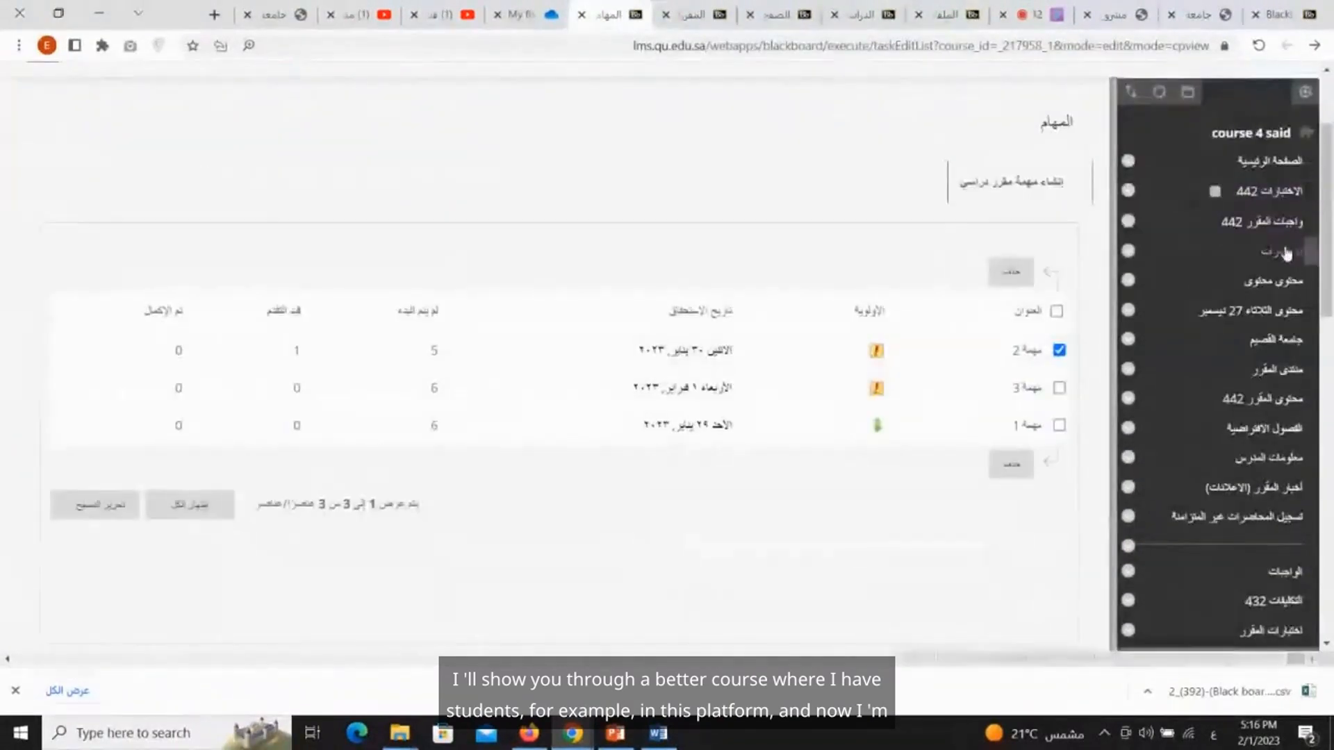
{"action": "left_click", "coordinate": [1278, 280]}
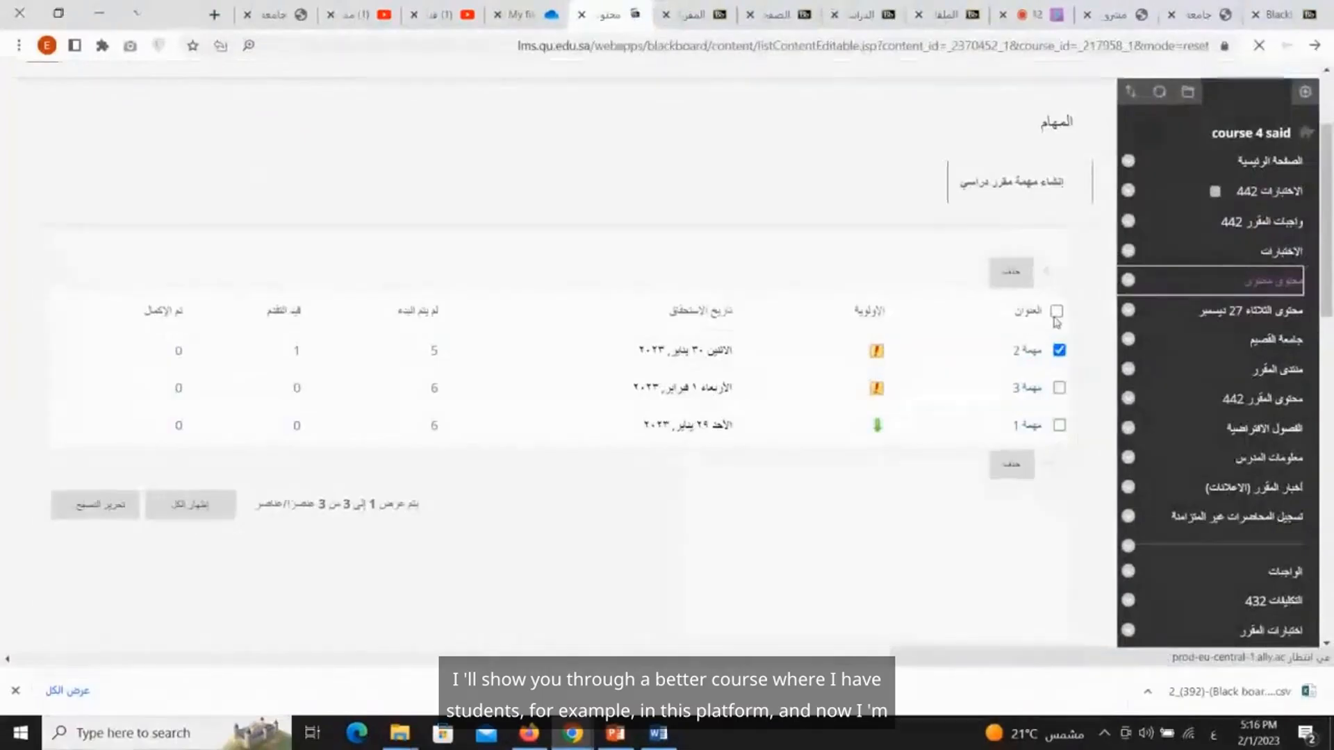
{"action": "left_click", "coordinate": [1029, 316]}
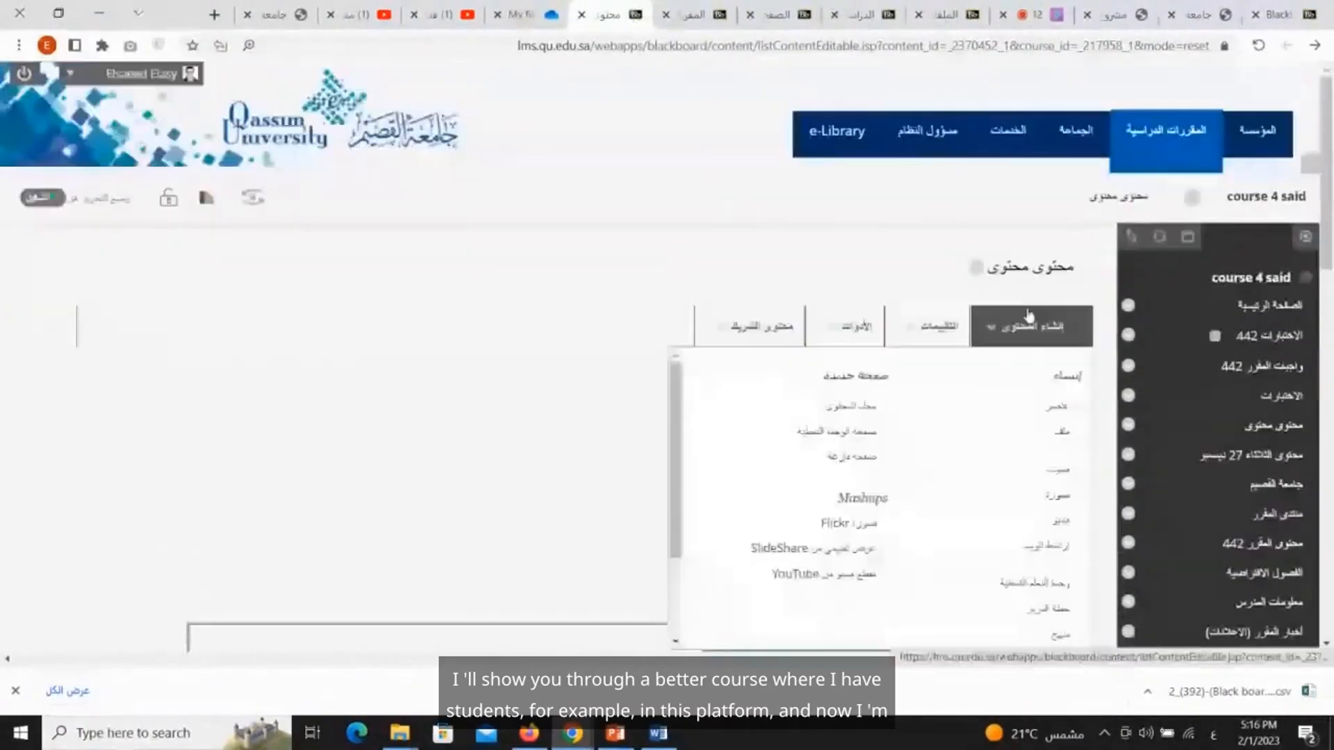
{"action": "left_click", "coordinate": [930, 326]}
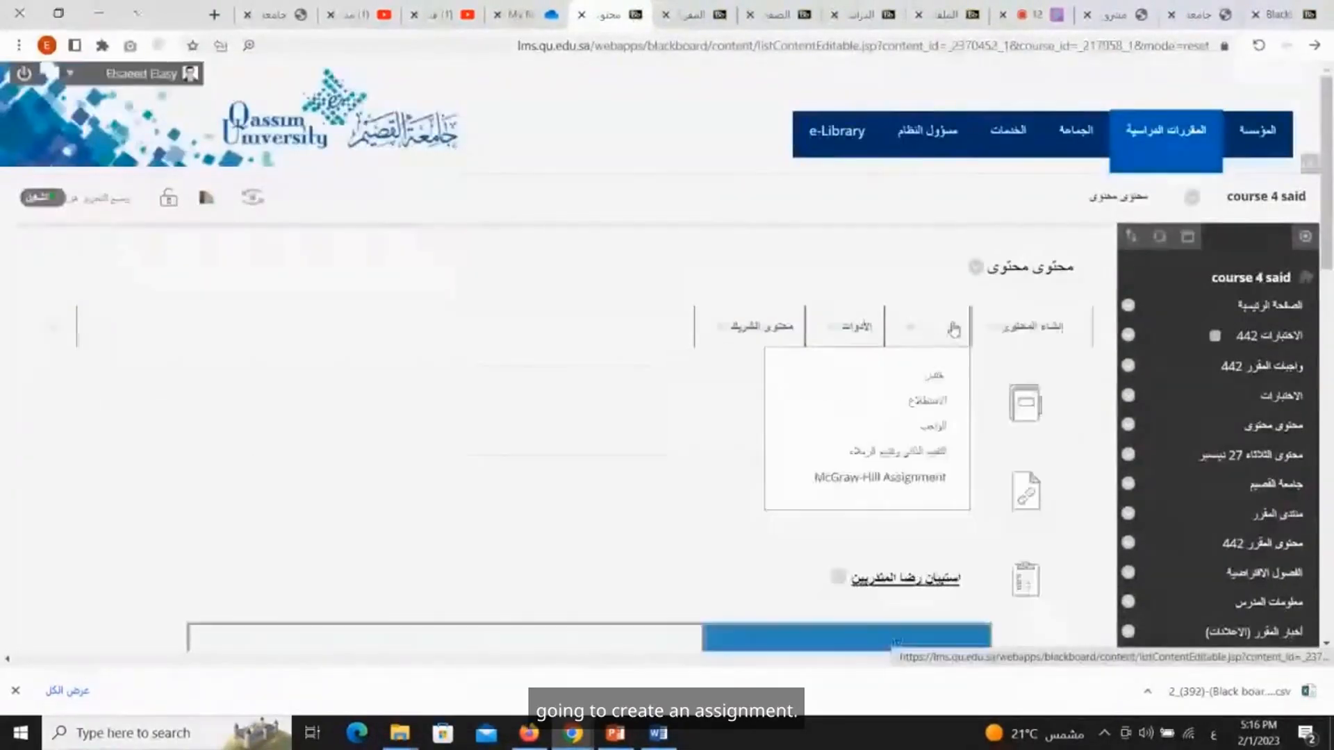
{"action": "left_click", "coordinate": [933, 426]}
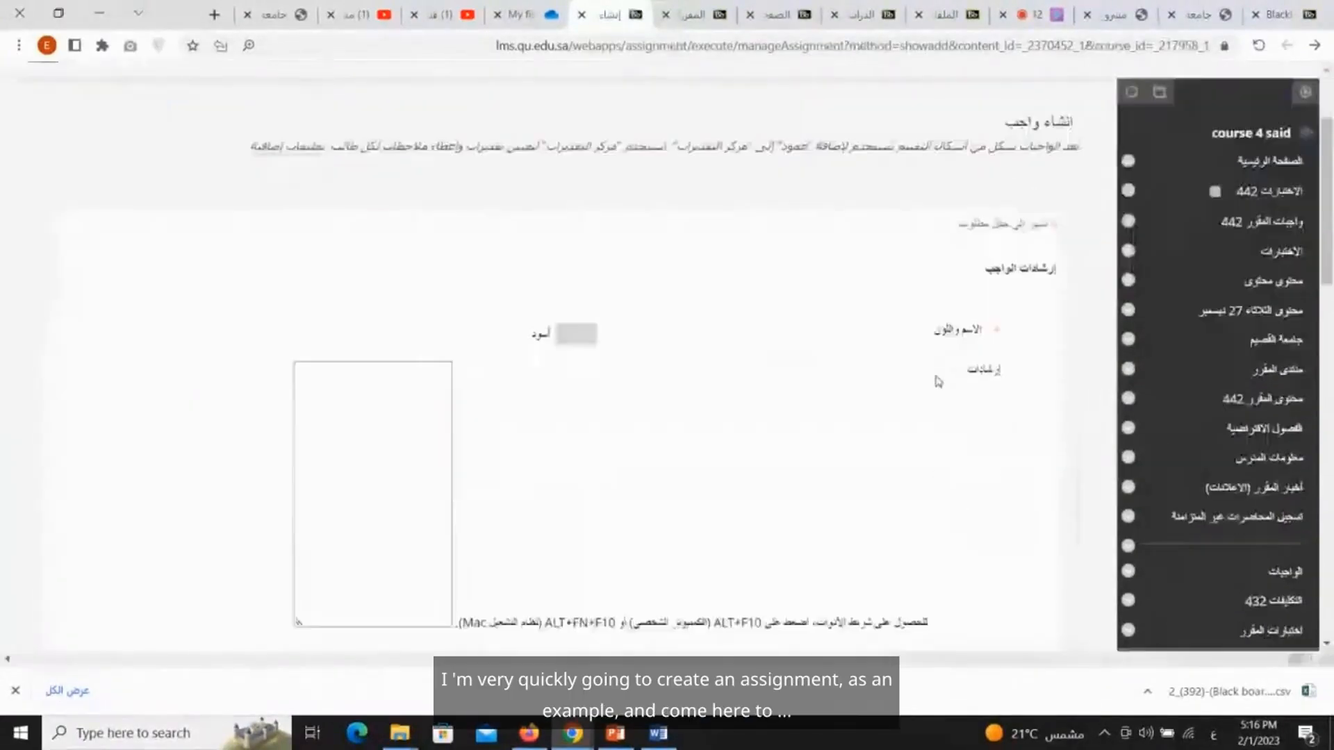
Step: Name the new assignment "تكليف"
{"action": "left_click", "coordinate": [804, 339]}
{"action": "type", "text": "واج"}
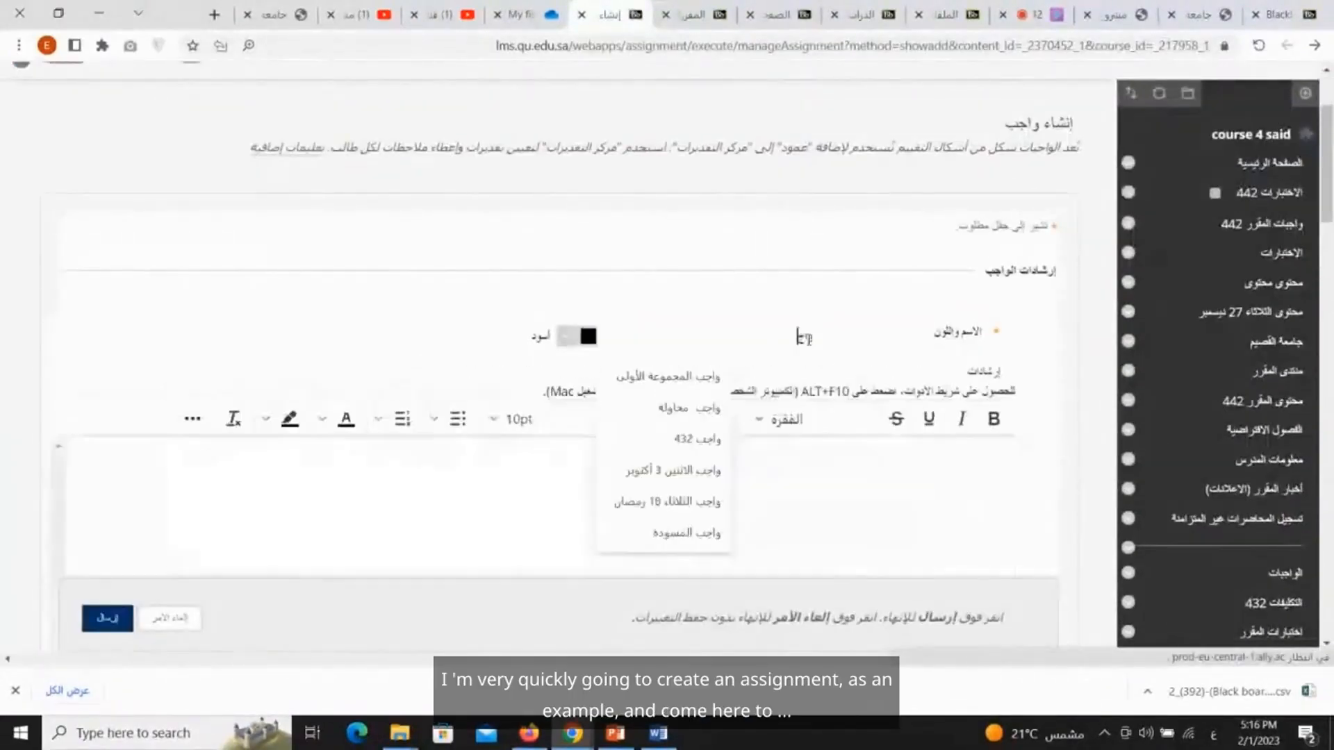
{"action": "type", "text": "ب"}
{"action": "key", "text": "BackSpace"}
{"action": "key", "text": "BackSpace"}
{"action": "key", "text": "BackSpace"}
{"action": "key", "text": "BackSpace"}
{"action": "type", "text": "تكليف"}
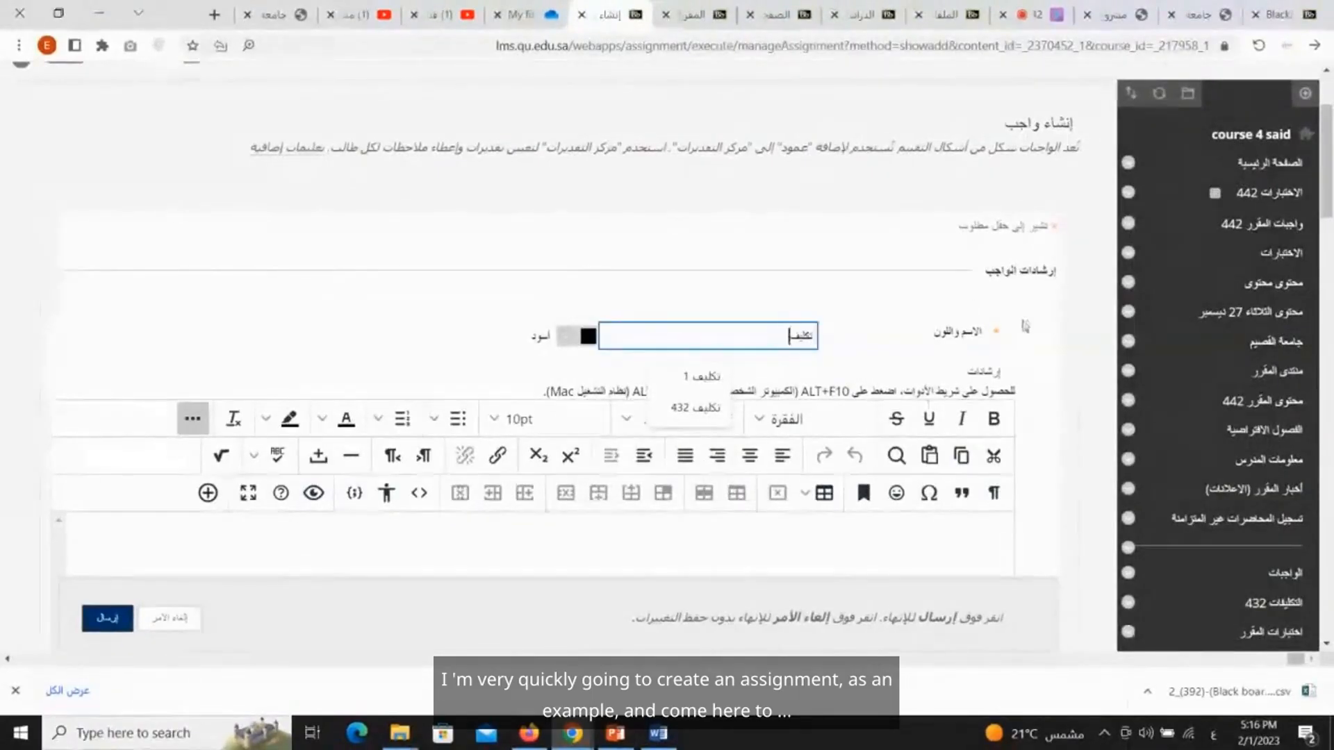
{"action": "left_click", "coordinate": [1058, 325]}
Step: Set the assignment's possible points to 5, keep it available without date limits, and submit it
{"action": "scroll", "coordinate": [1058, 325], "scroll_direction": "up", "scroll_amount": 3}
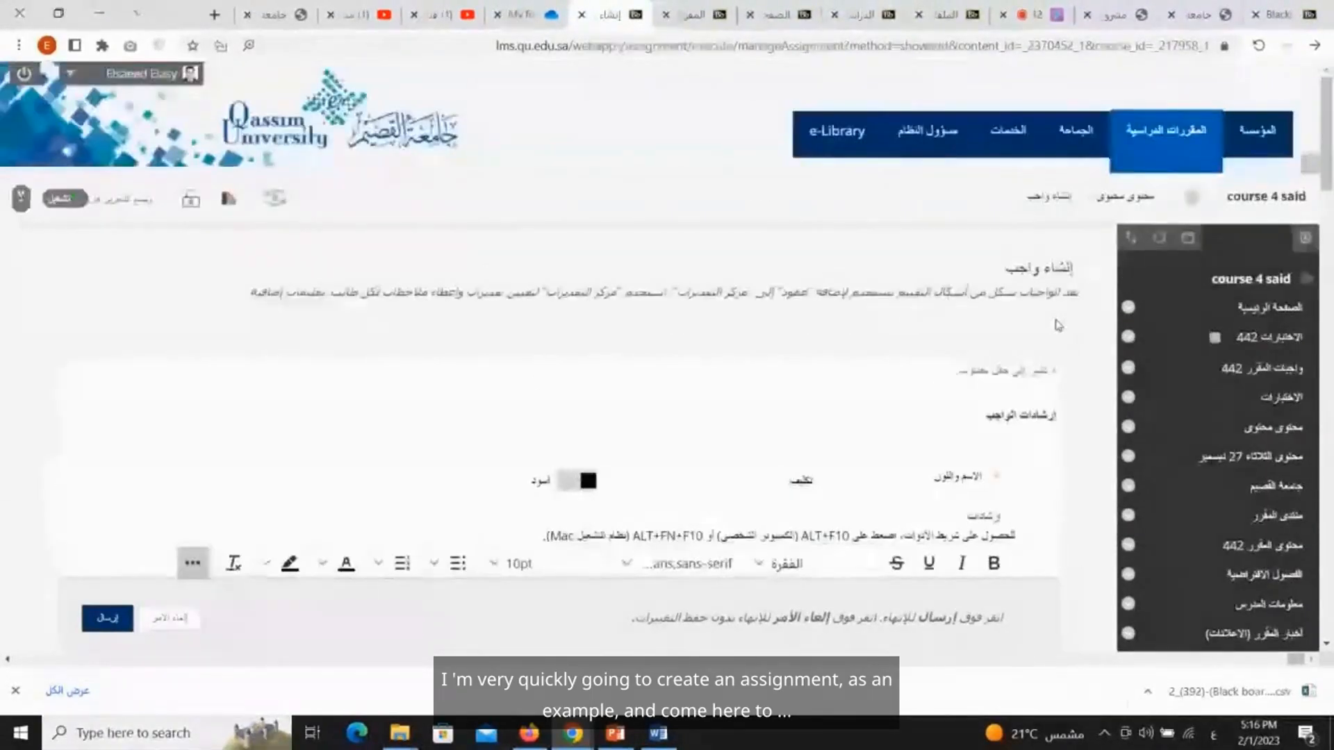
{"action": "scroll", "coordinate": [1058, 325], "scroll_direction": "down", "scroll_amount": 8}
{"action": "scroll", "coordinate": [1058, 325], "scroll_direction": "down", "scroll_amount": 5}
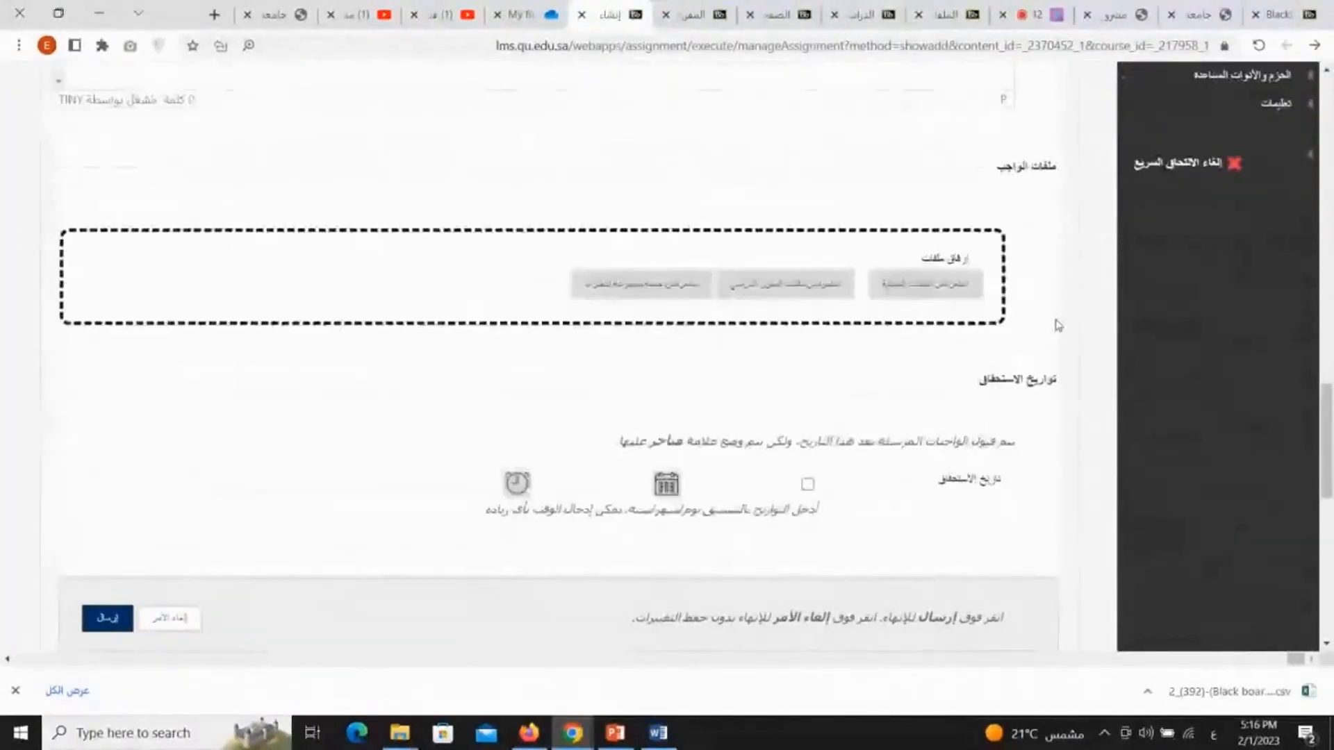
{"action": "scroll", "coordinate": [1057, 325], "scroll_direction": "up", "scroll_amount": 1}
{"action": "scroll", "coordinate": [1057, 326], "scroll_direction": "down", "scroll_amount": 5}
{"action": "scroll", "coordinate": [798, 257], "scroll_direction": "down", "scroll_amount": 2}
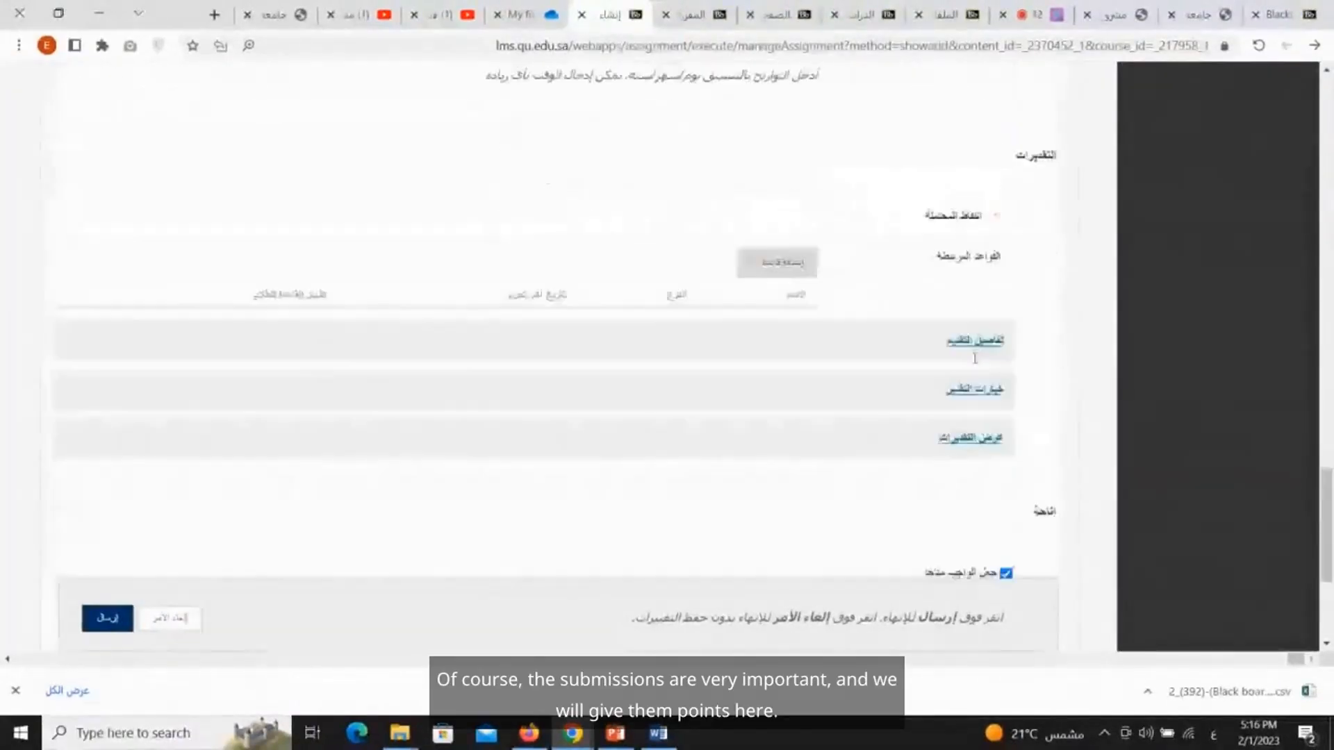
{"action": "left_click", "coordinate": [800, 215]}
{"action": "type", "text": "5"}
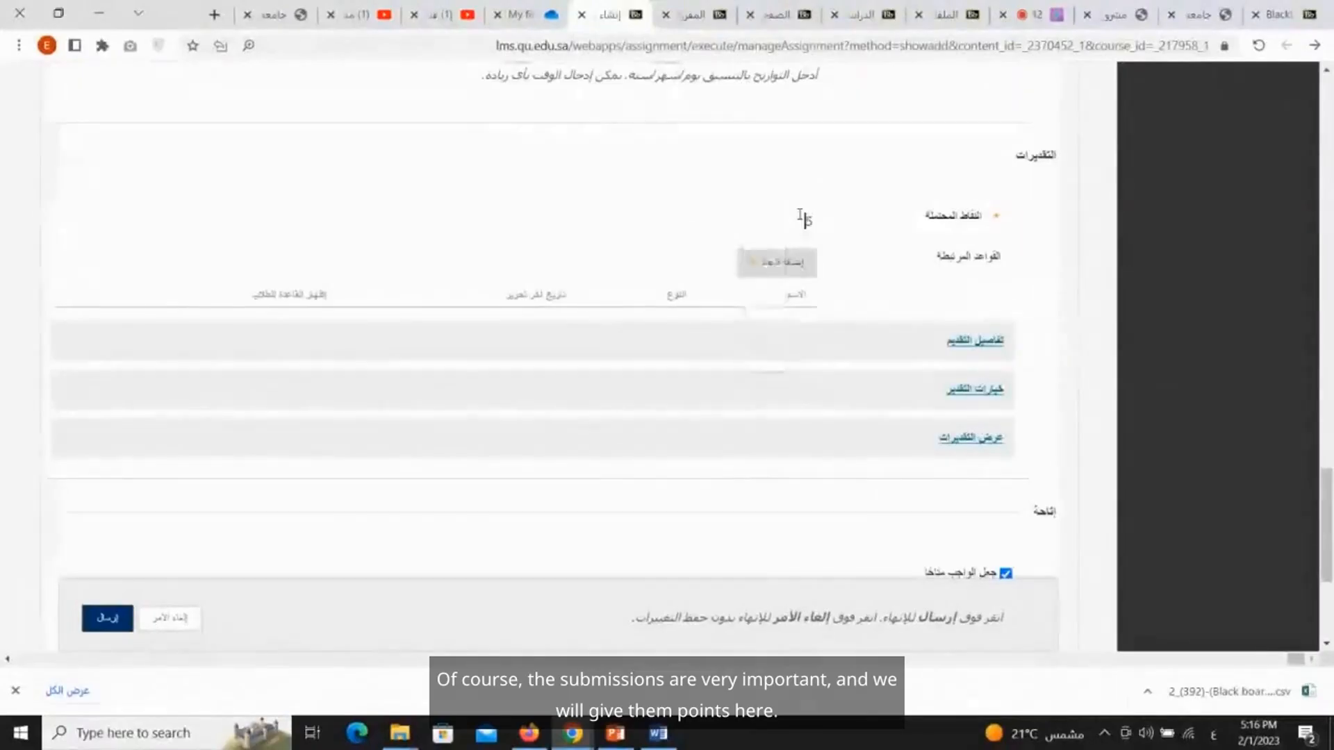
{"action": "scroll", "coordinate": [1042, 345], "scroll_direction": "down", "scroll_amount": 2}
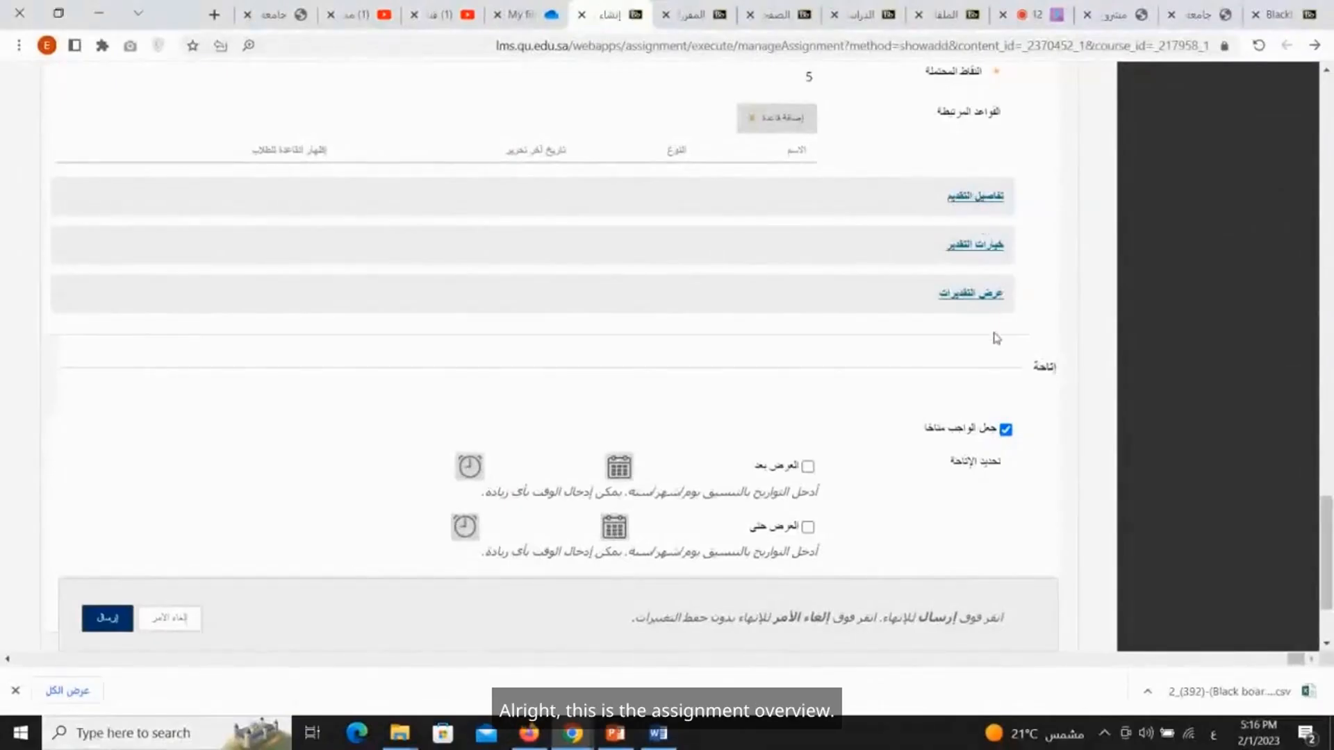
{"action": "scroll", "coordinate": [996, 339], "scroll_direction": "down", "scroll_amount": 2}
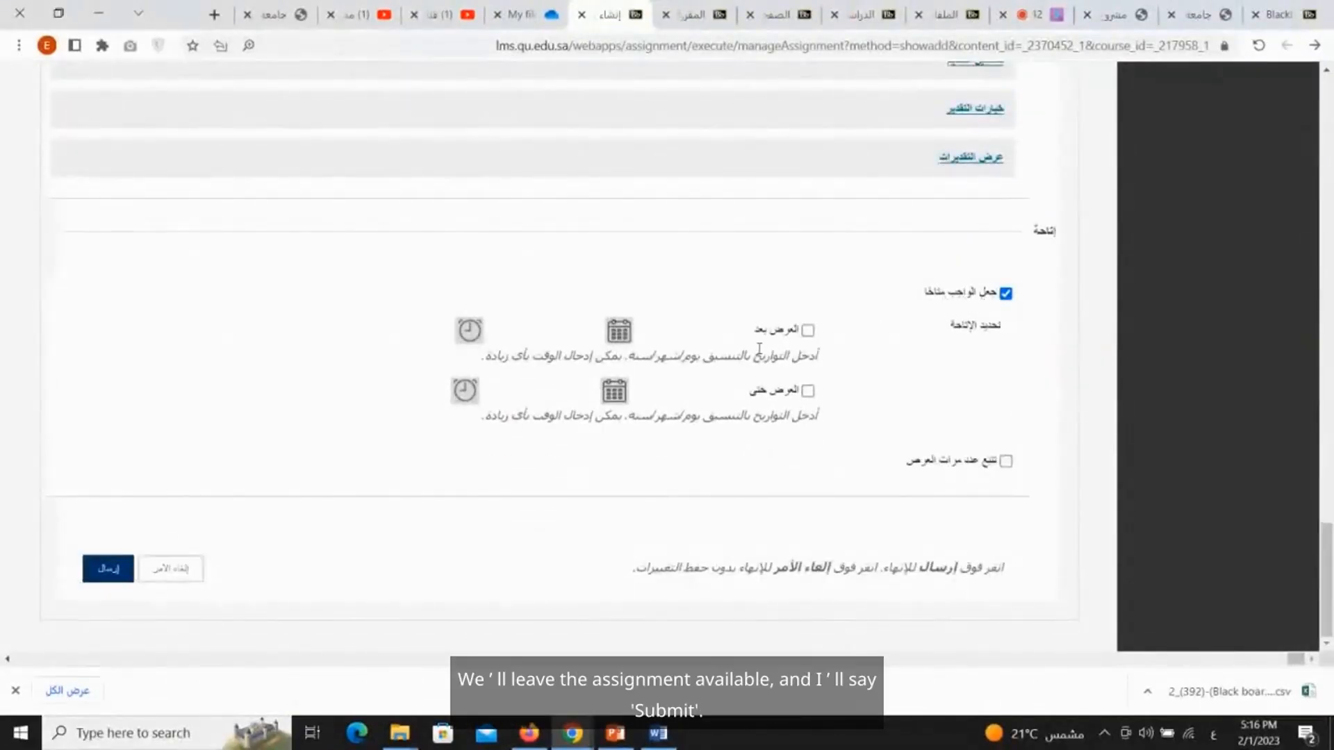
{"action": "left_click", "coordinate": [109, 569]}
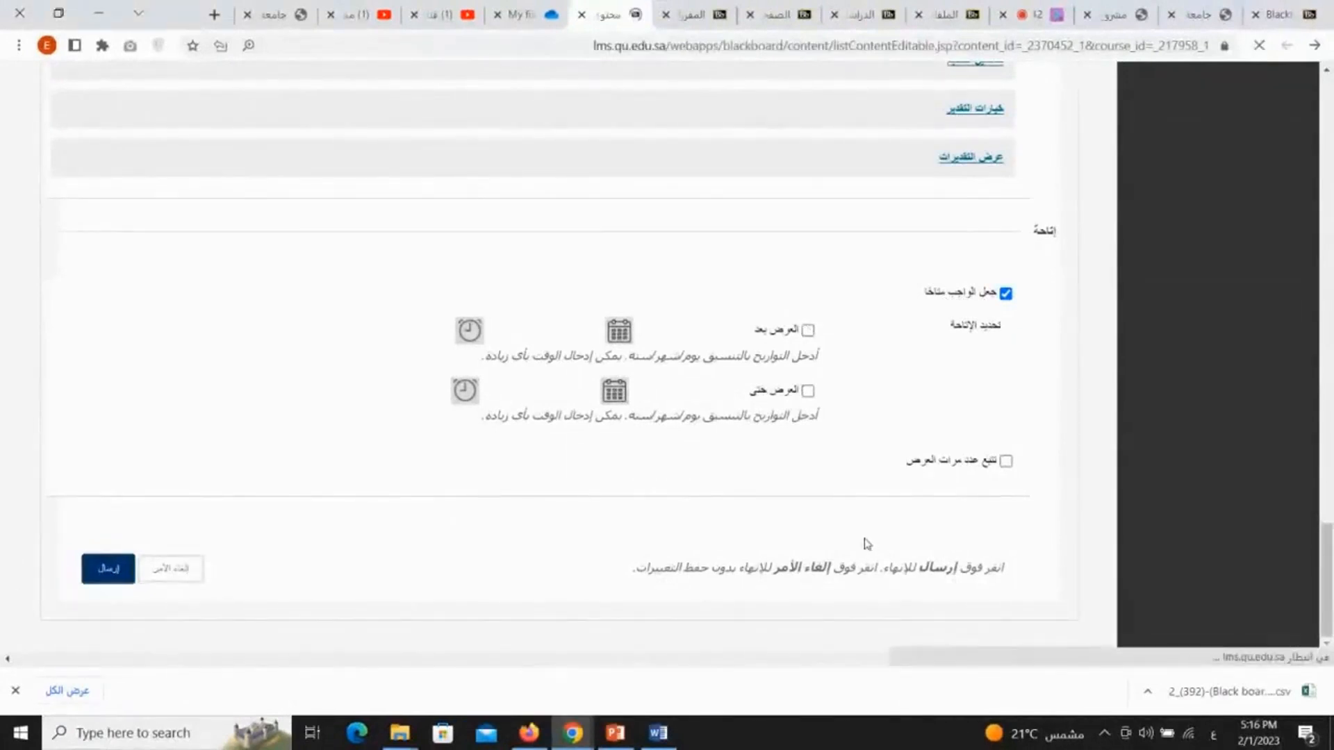
Step: Check the new assignment in the content list, switch to the student's Firefox session and open the محتوى محتوى area
{"action": "scroll", "coordinate": [982, 434], "scroll_direction": "down", "scroll_amount": 4}
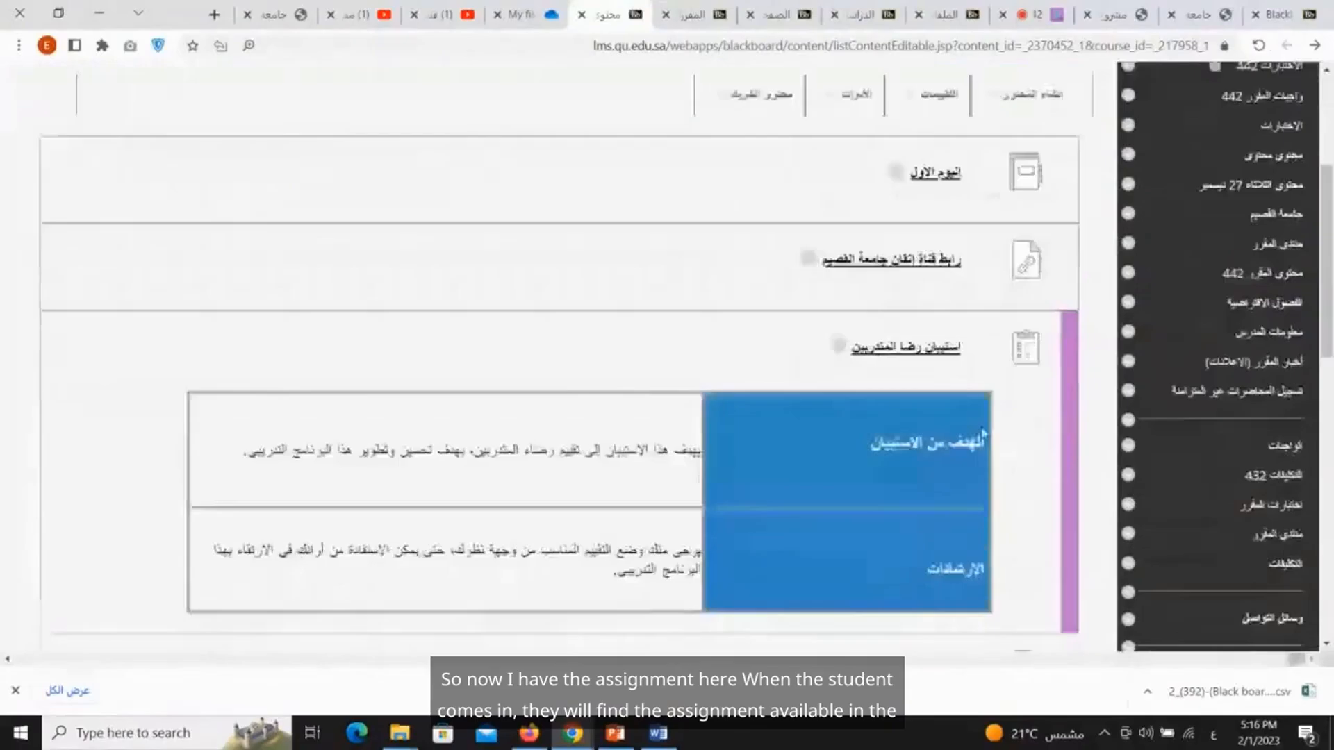
{"action": "scroll", "coordinate": [983, 434], "scroll_direction": "down", "scroll_amount": 10}
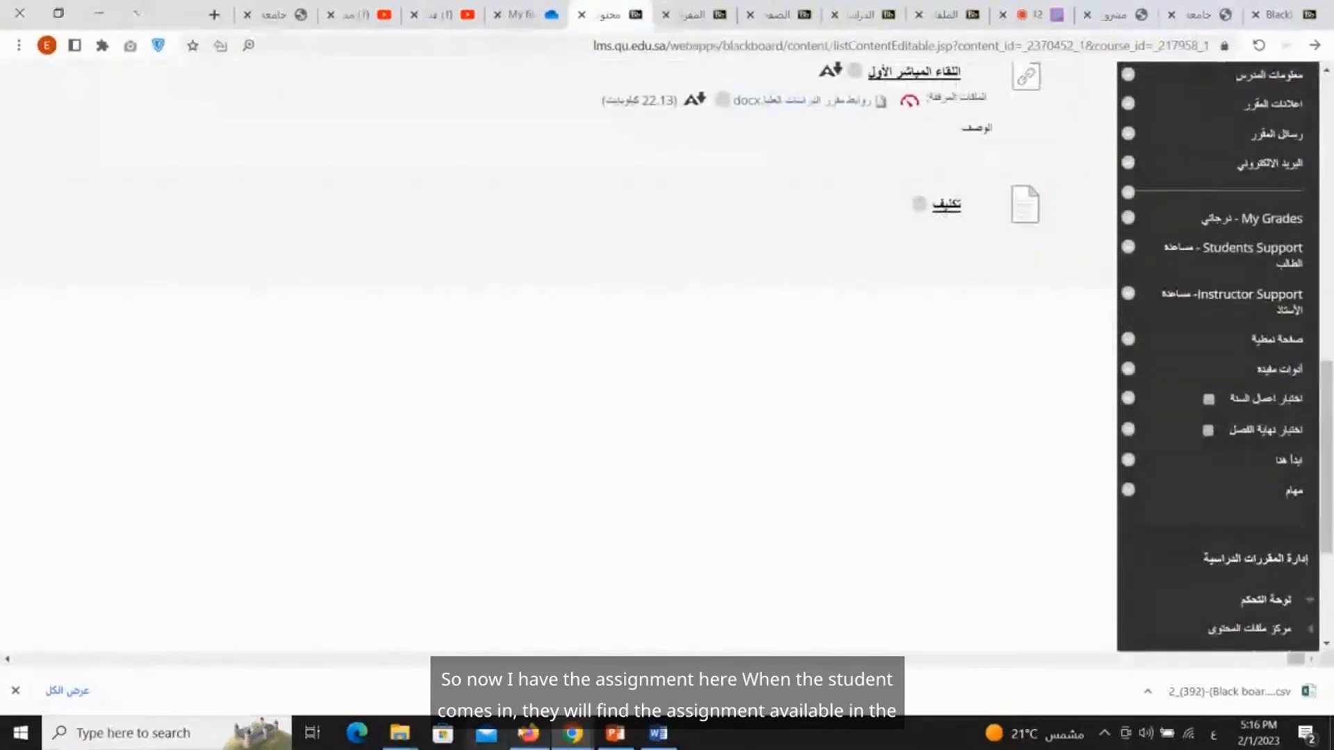
{"action": "key", "text": "alt+Tab"}
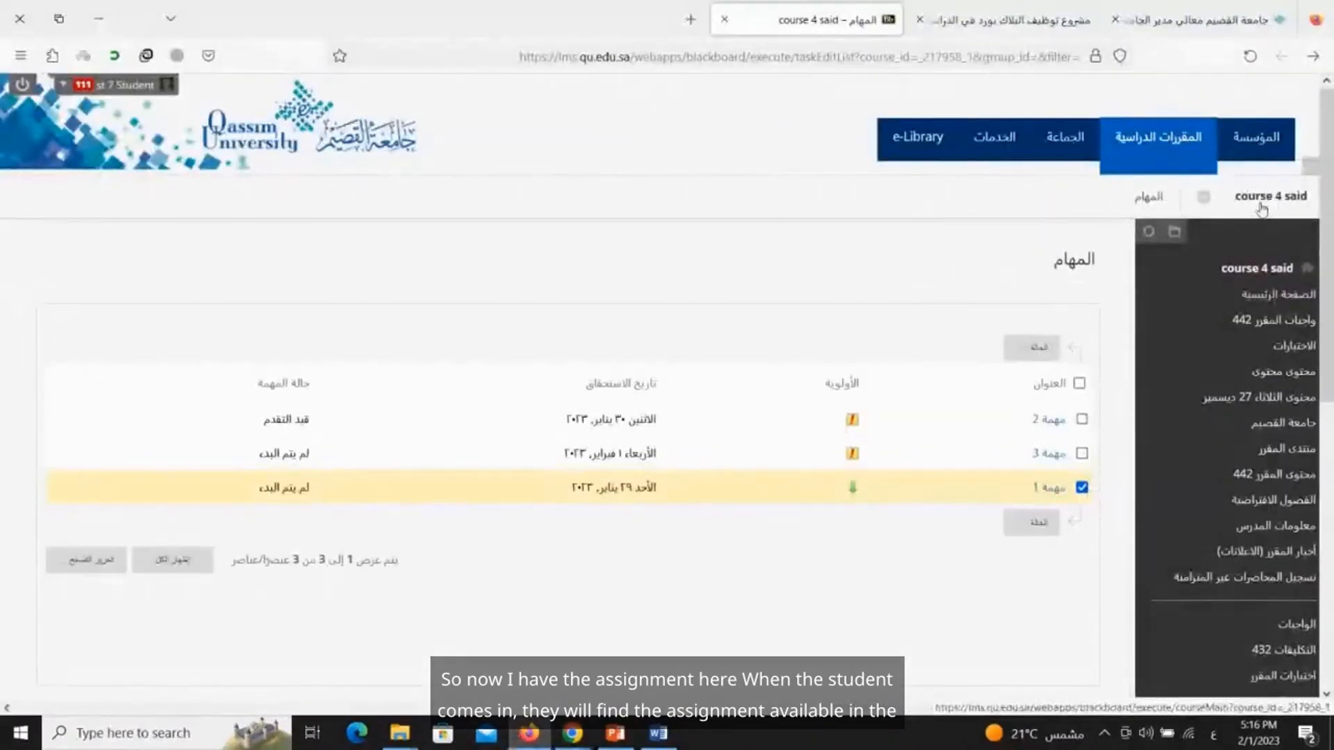
{"action": "left_click", "coordinate": [1284, 371]}
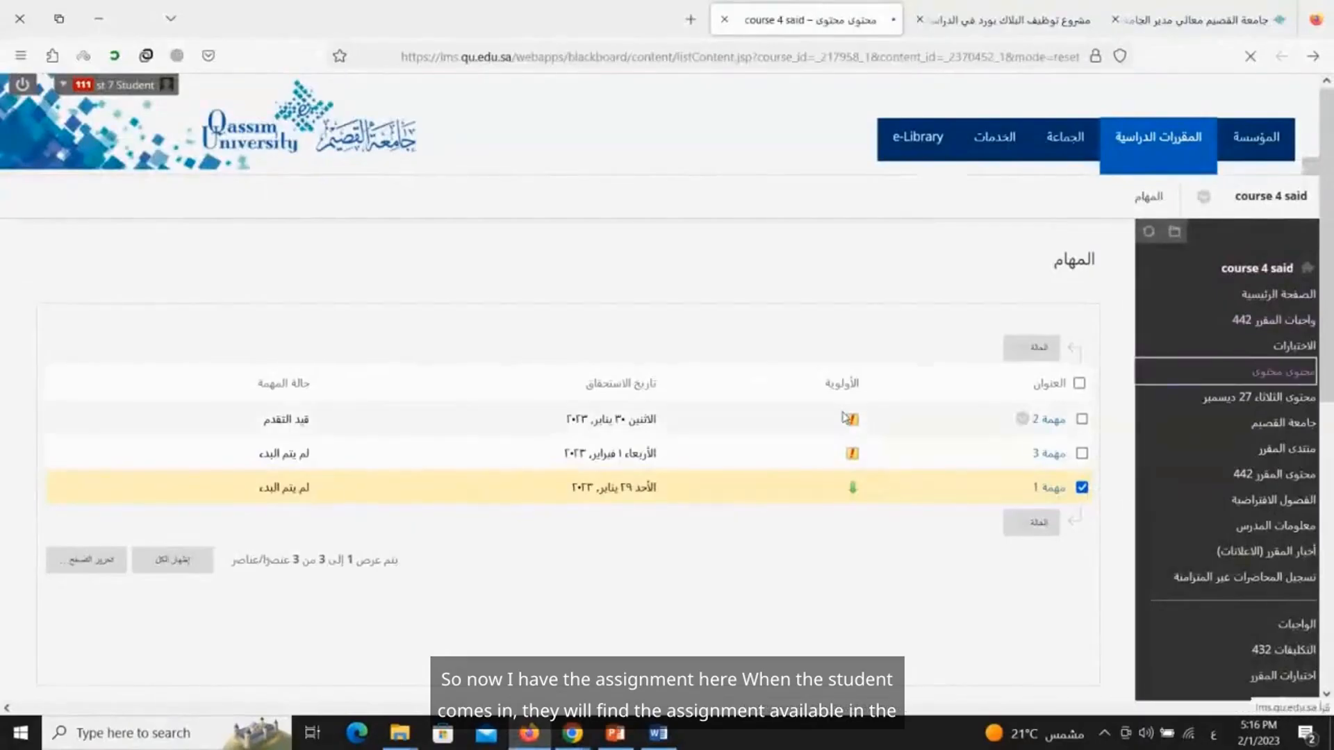
Step: Open the تكليف assignment as the student and write "نص التكليف" as the submission text
{"action": "scroll", "coordinate": [965, 381], "scroll_direction": "down", "scroll_amount": 4}
{"action": "left_click", "coordinate": [998, 604]}
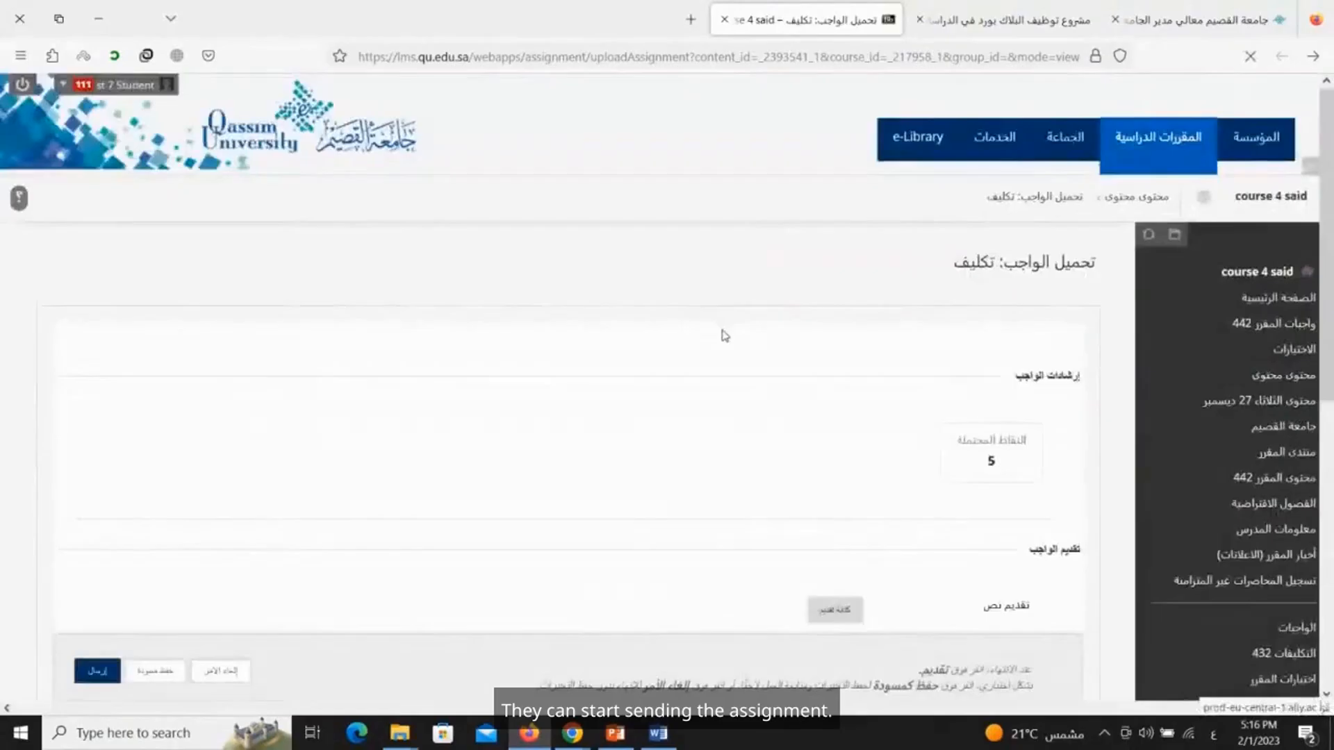
{"action": "scroll", "coordinate": [843, 520], "scroll_direction": "down", "scroll_amount": 2}
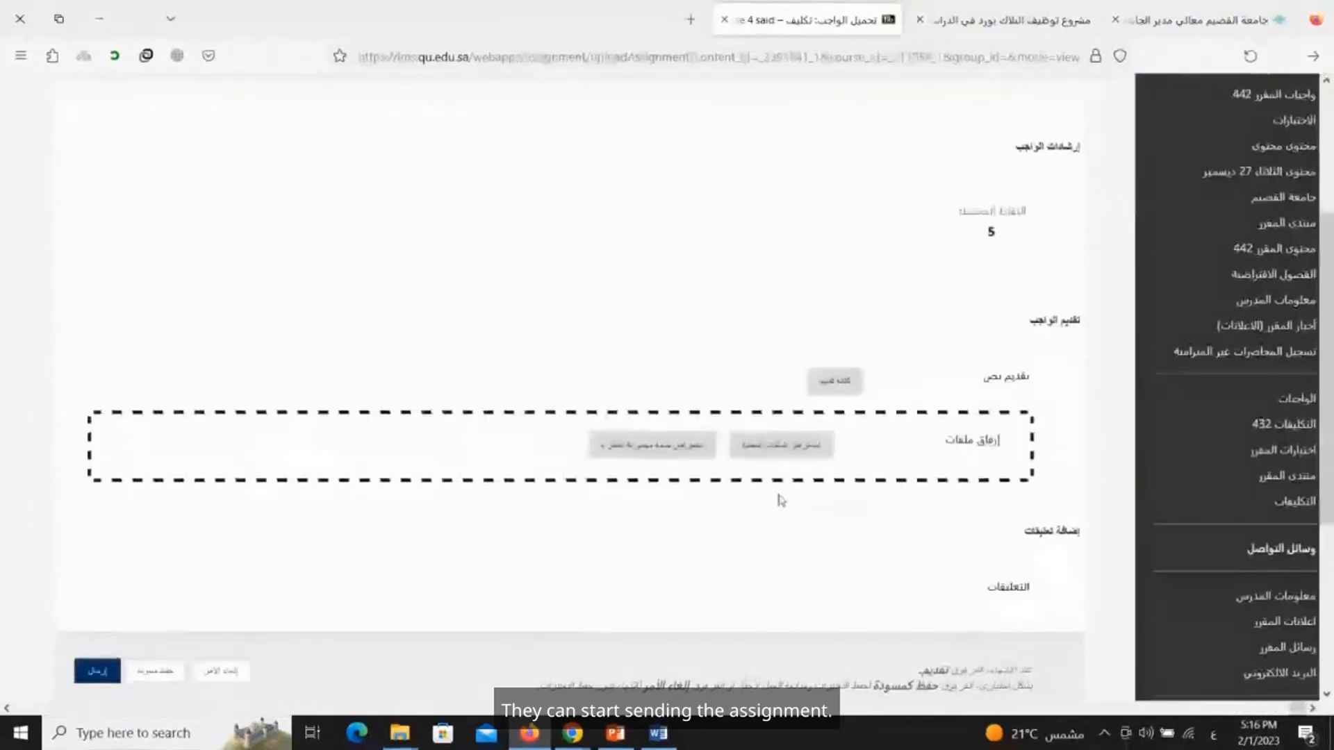
{"action": "left_click", "coordinate": [840, 384]}
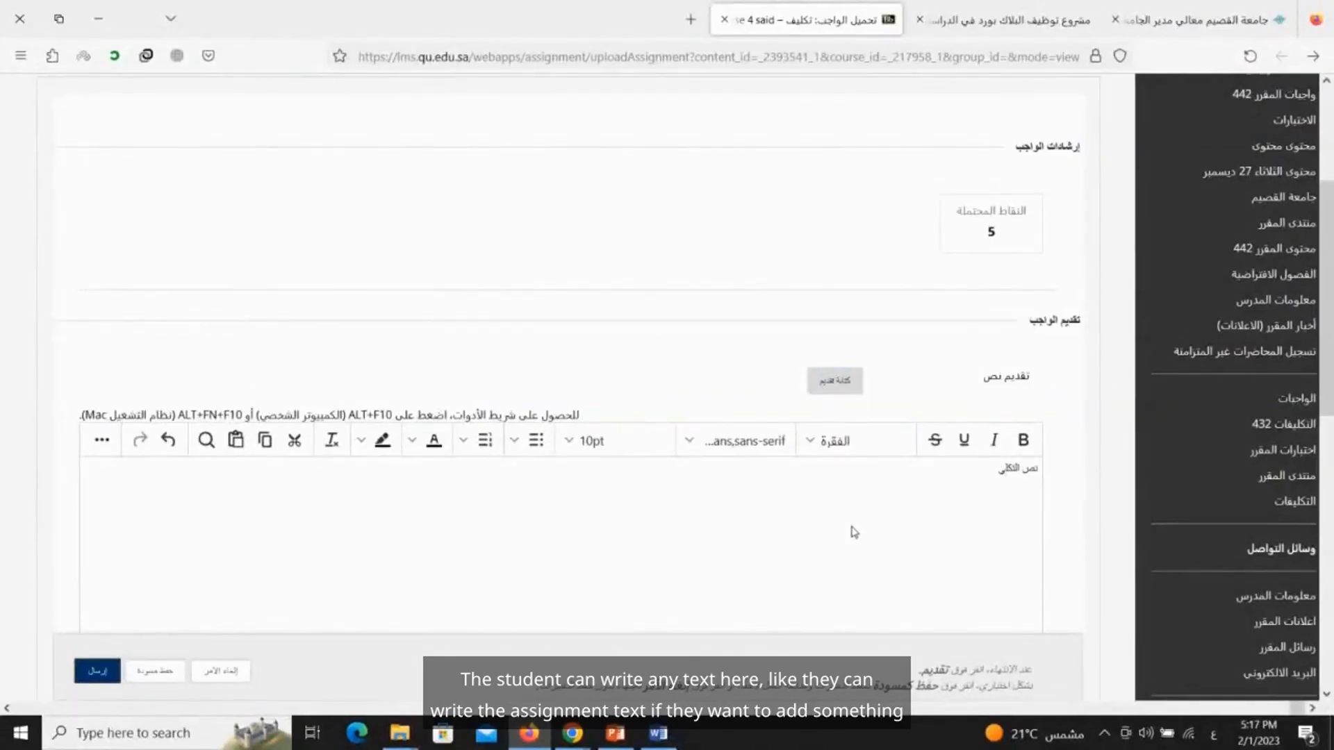
Step: Browse for a local file to attach, using the path copied from the folder البلاك بورد في الدراسات العليا in File Explorer
{"action": "scroll", "coordinate": [801, 549], "scroll_direction": "down", "scroll_amount": 4}
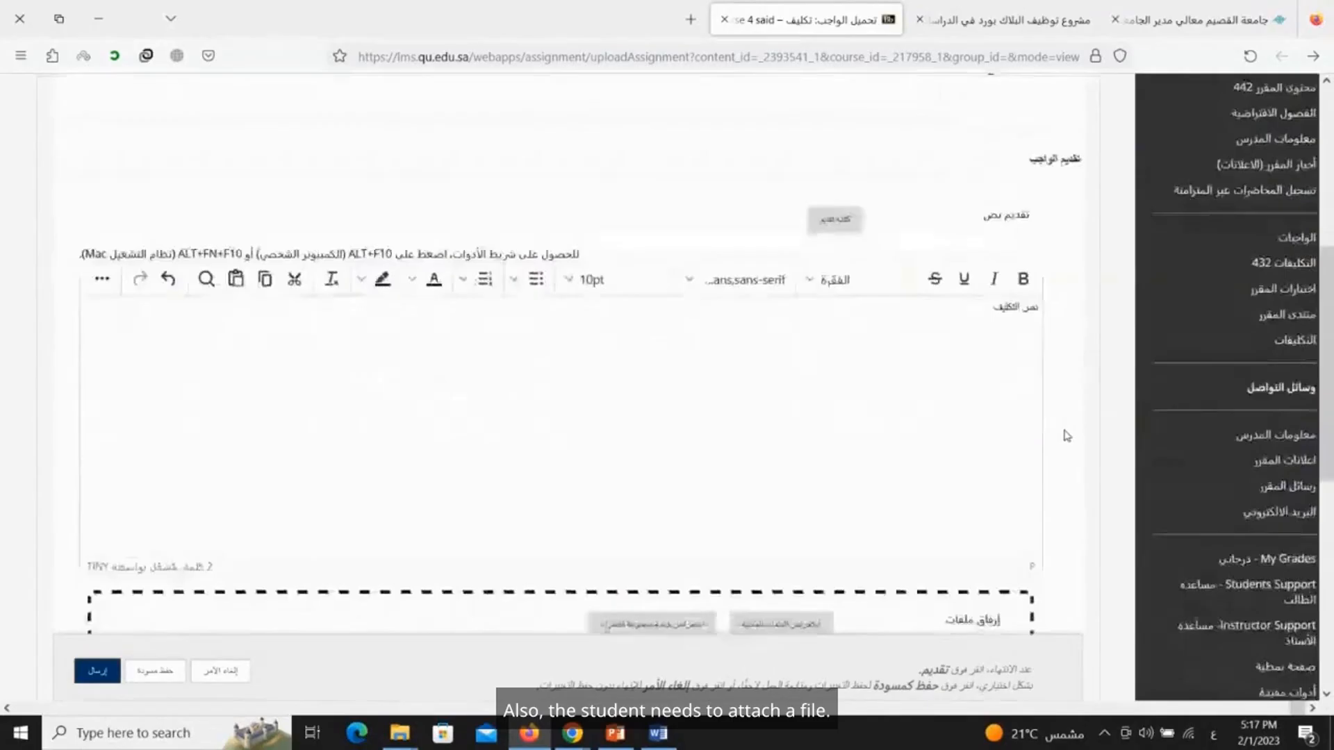
{"action": "left_click", "coordinate": [804, 483]}
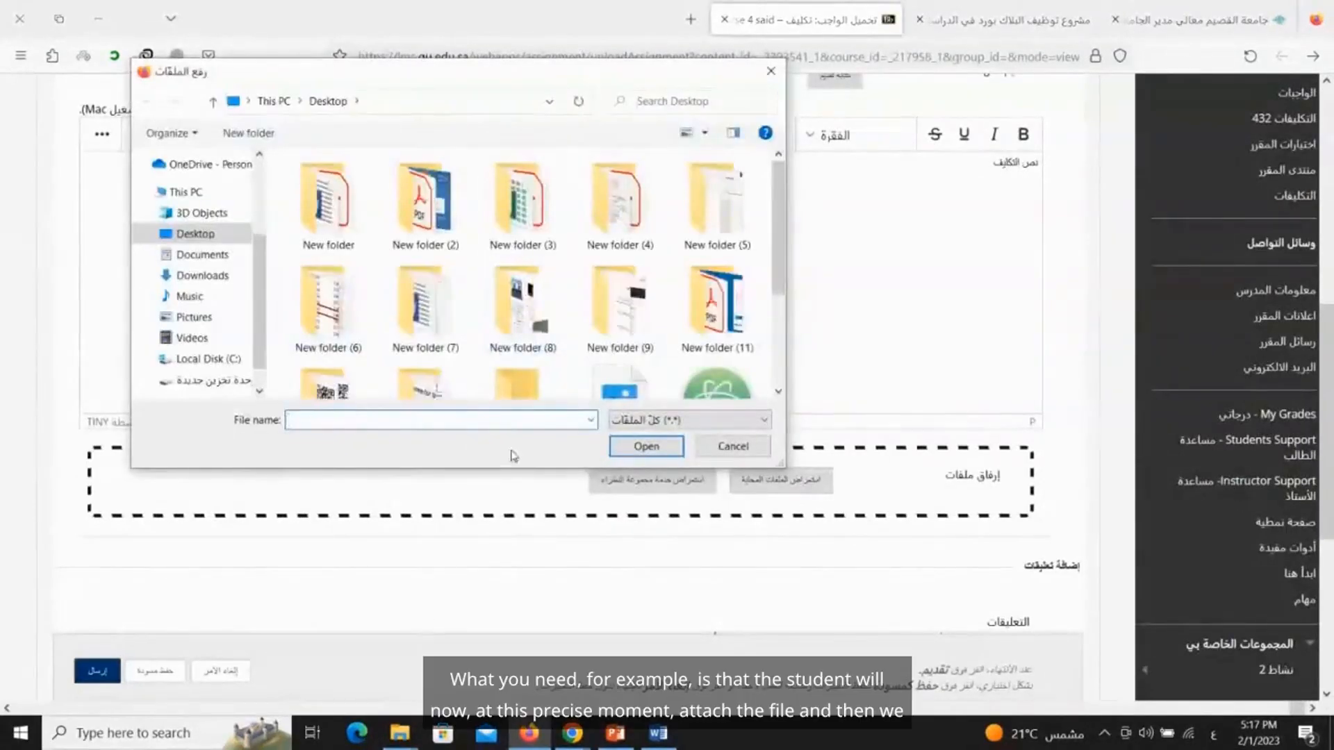
{"action": "mouse_move", "coordinate": [400, 731]}
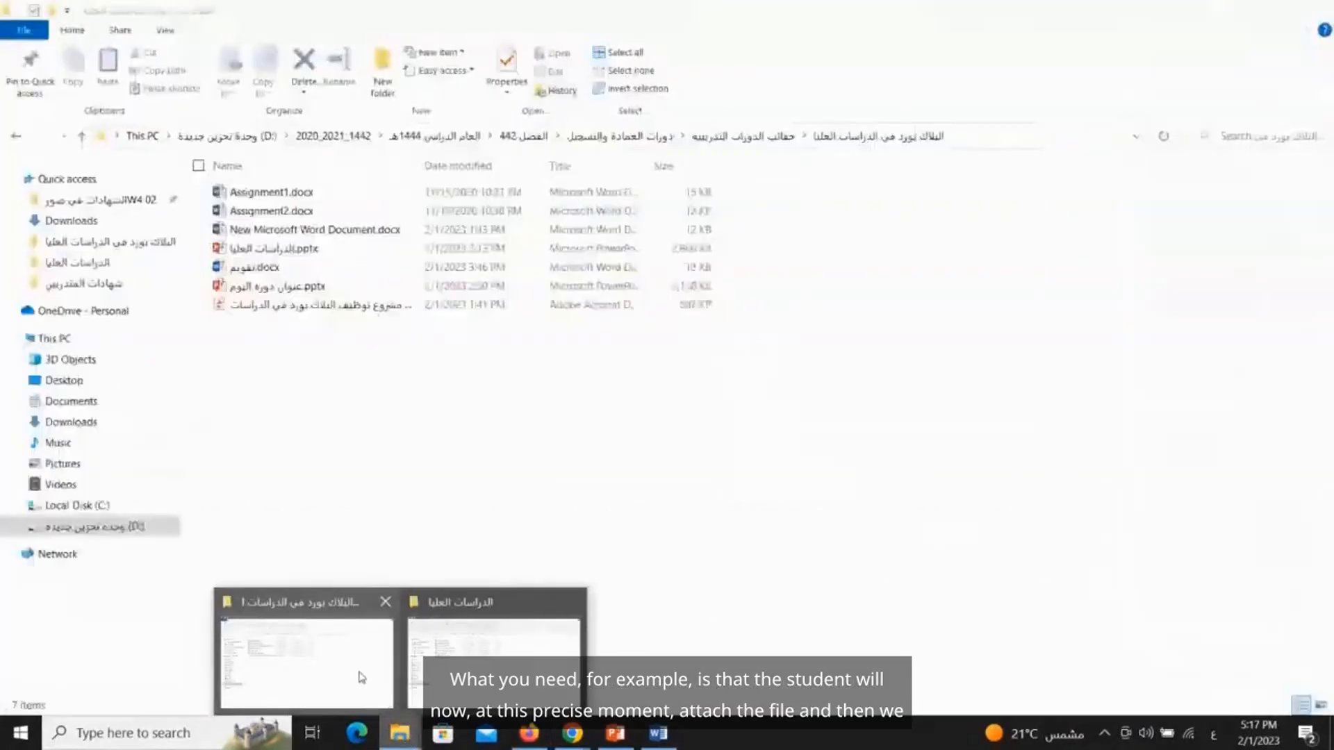
{"action": "left_click", "coordinate": [295, 688]}
{"action": "left_click", "coordinate": [1007, 135]}
{"action": "key", "text": "ctrl+c"}
{"action": "left_click", "coordinate": [529, 733]}
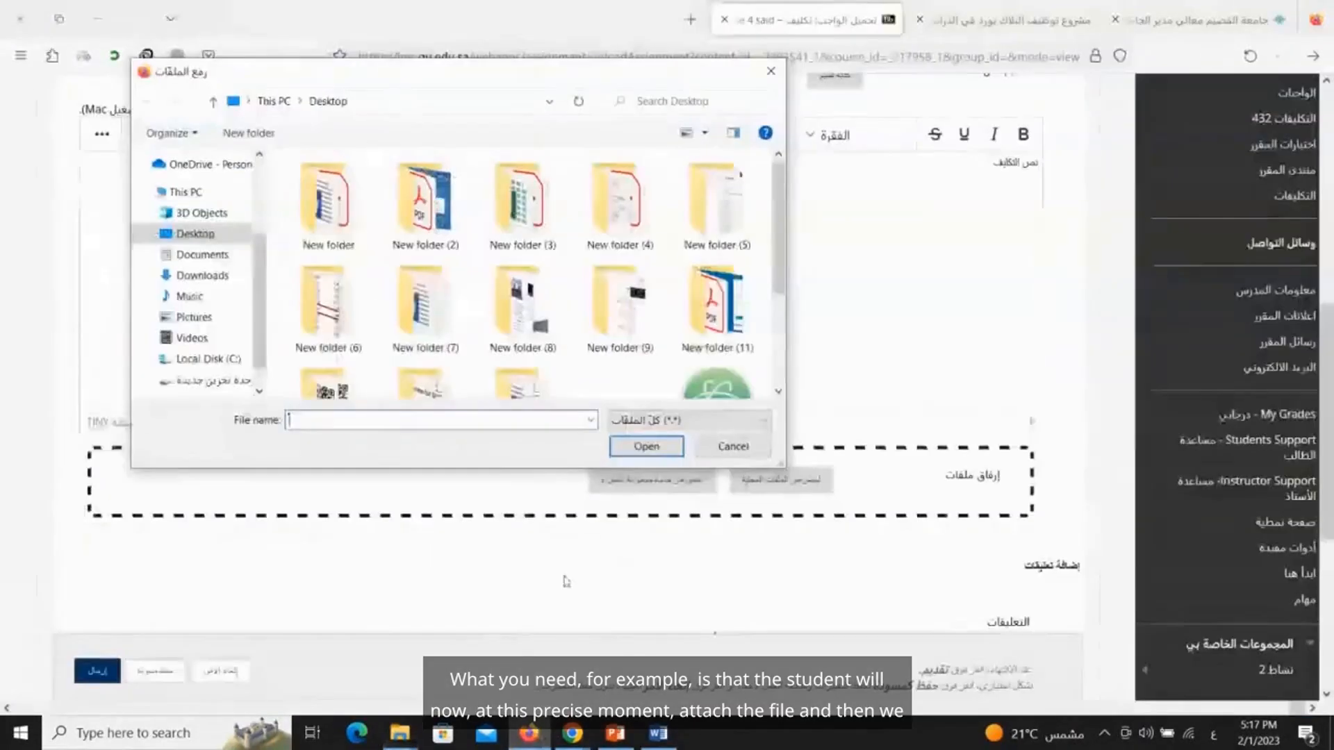
{"action": "key", "text": "ctrl+v"}
{"action": "key", "text": "Return"}
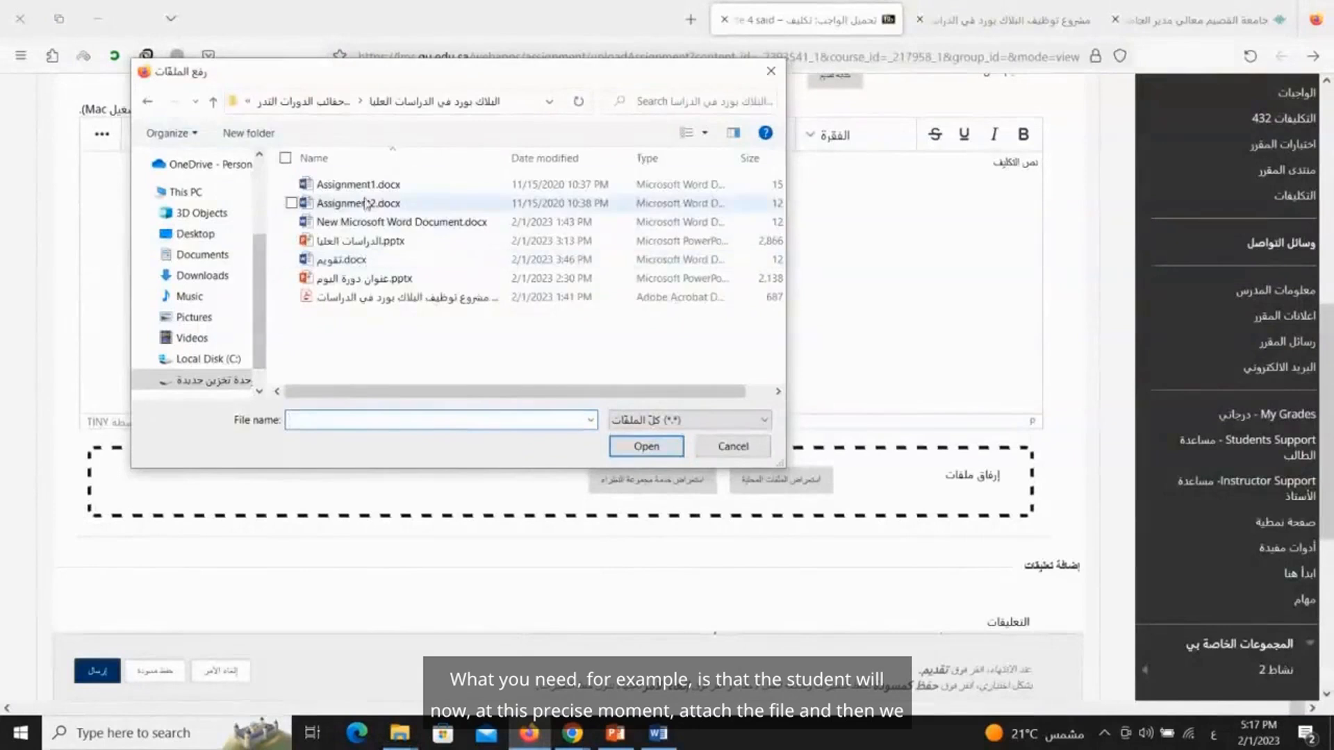
Step: Attach Assignment1.docx to the student's submission and submit the assignment
{"action": "left_click", "coordinate": [368, 187]}
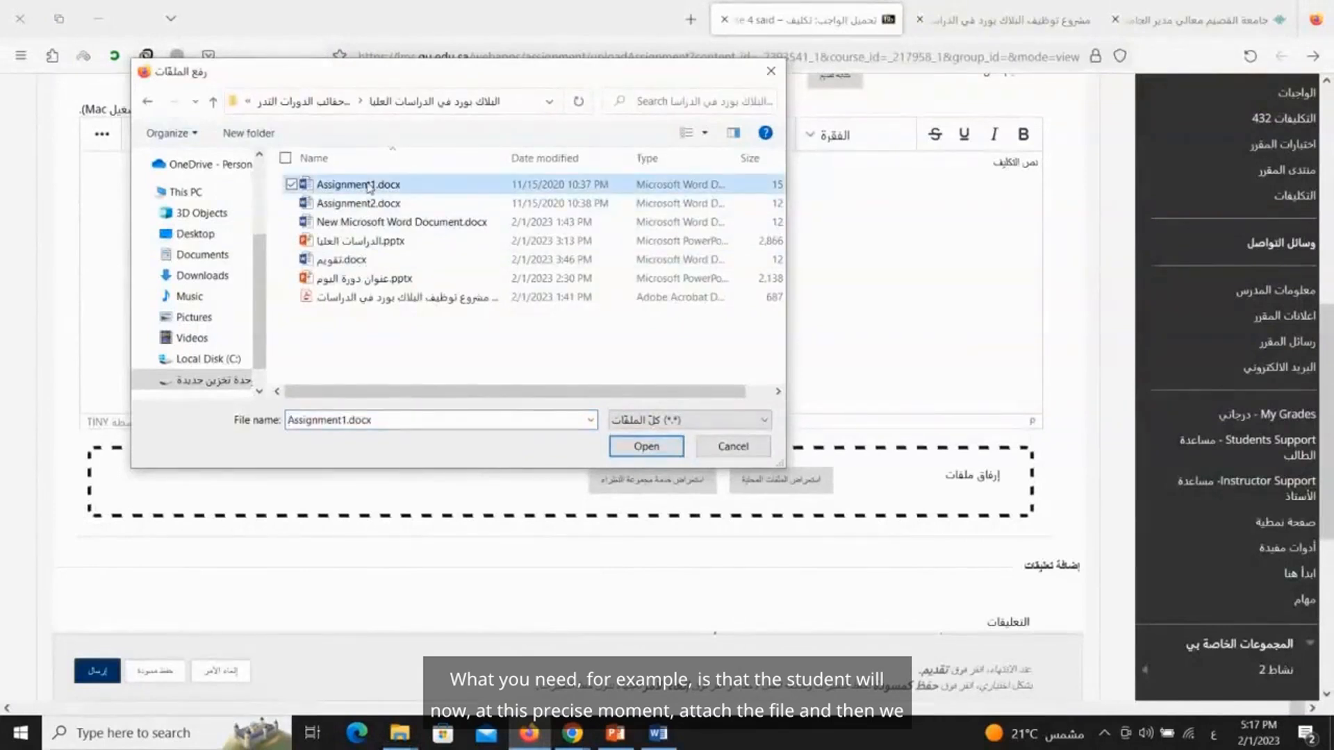
{"action": "double_click", "coordinate": [369, 187]}
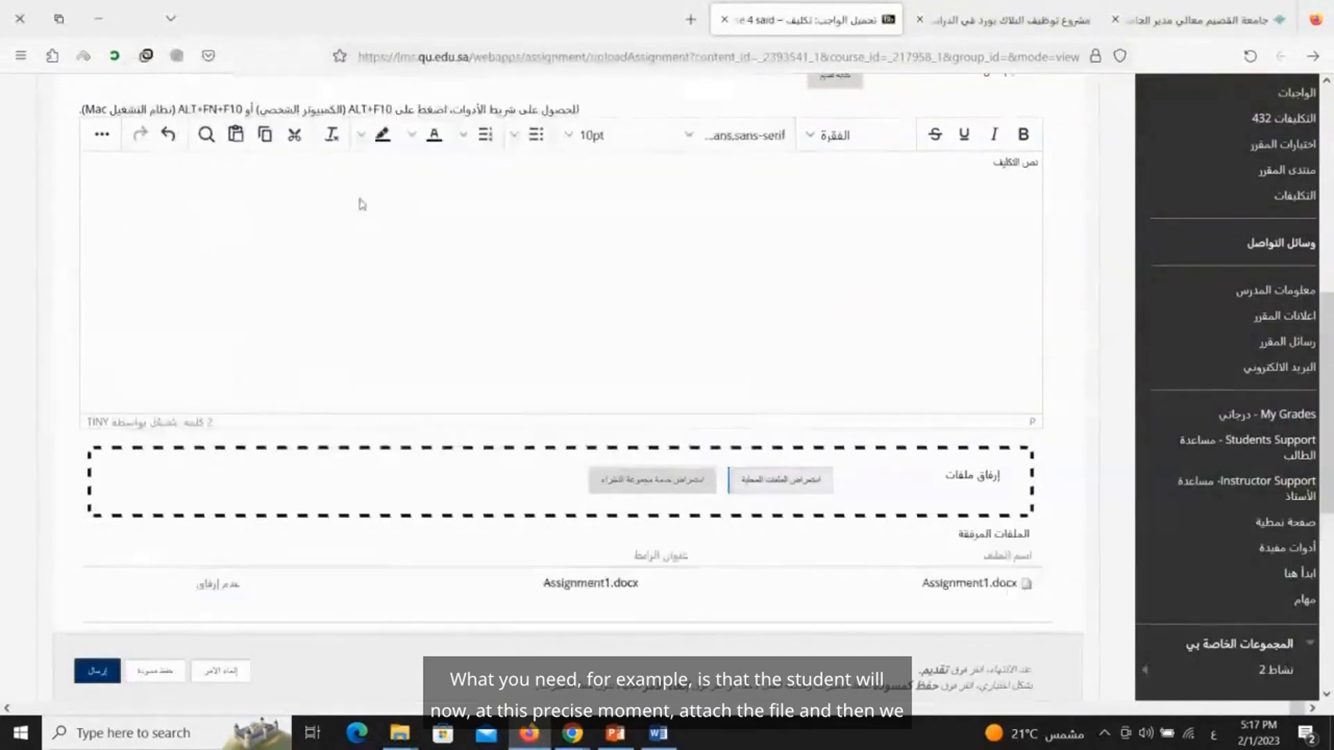
{"action": "left_click", "coordinate": [96, 671]}
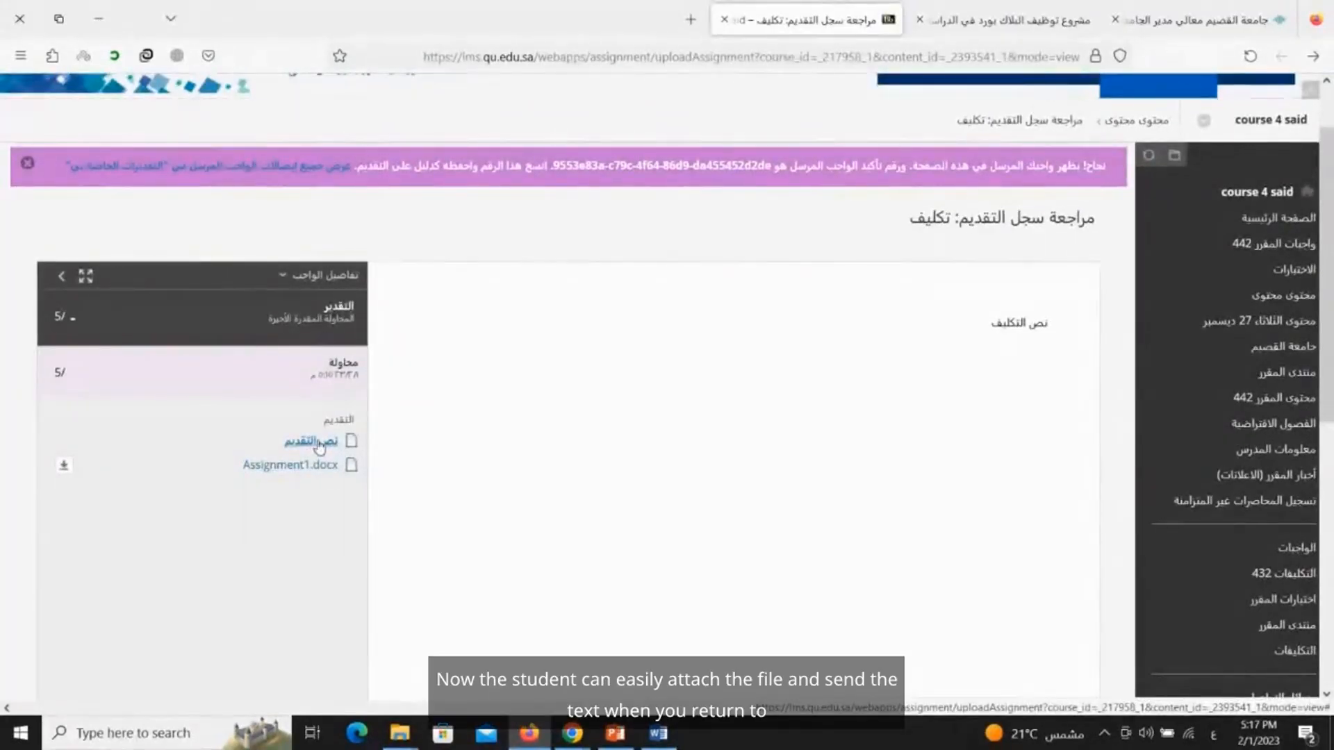
Step: Switch back to the instructor's Chrome session and open the course's full Grade Center (مركز التقديرات)
{"action": "mouse_move", "coordinate": [575, 735]}
{"action": "left_click", "coordinate": [694, 618]}
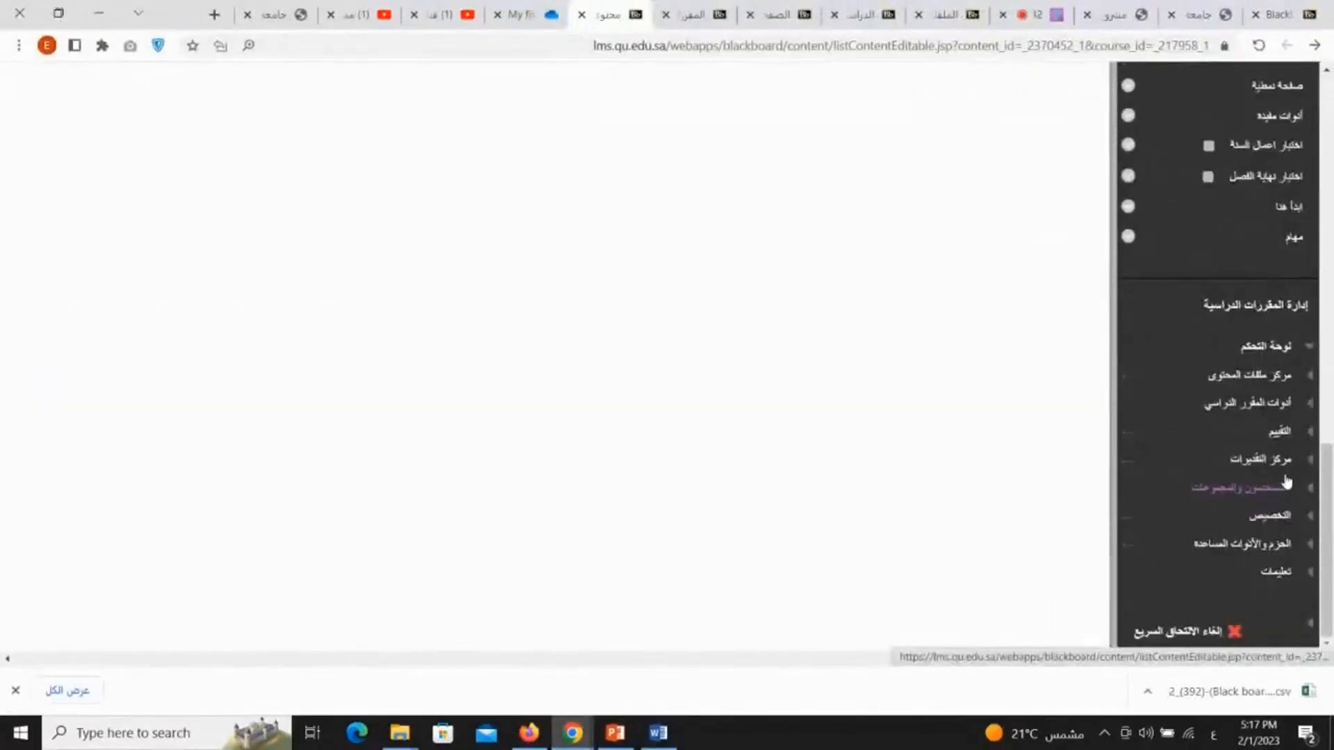
{"action": "left_click", "coordinate": [1296, 470]}
{"action": "left_click", "coordinate": [1250, 502]}
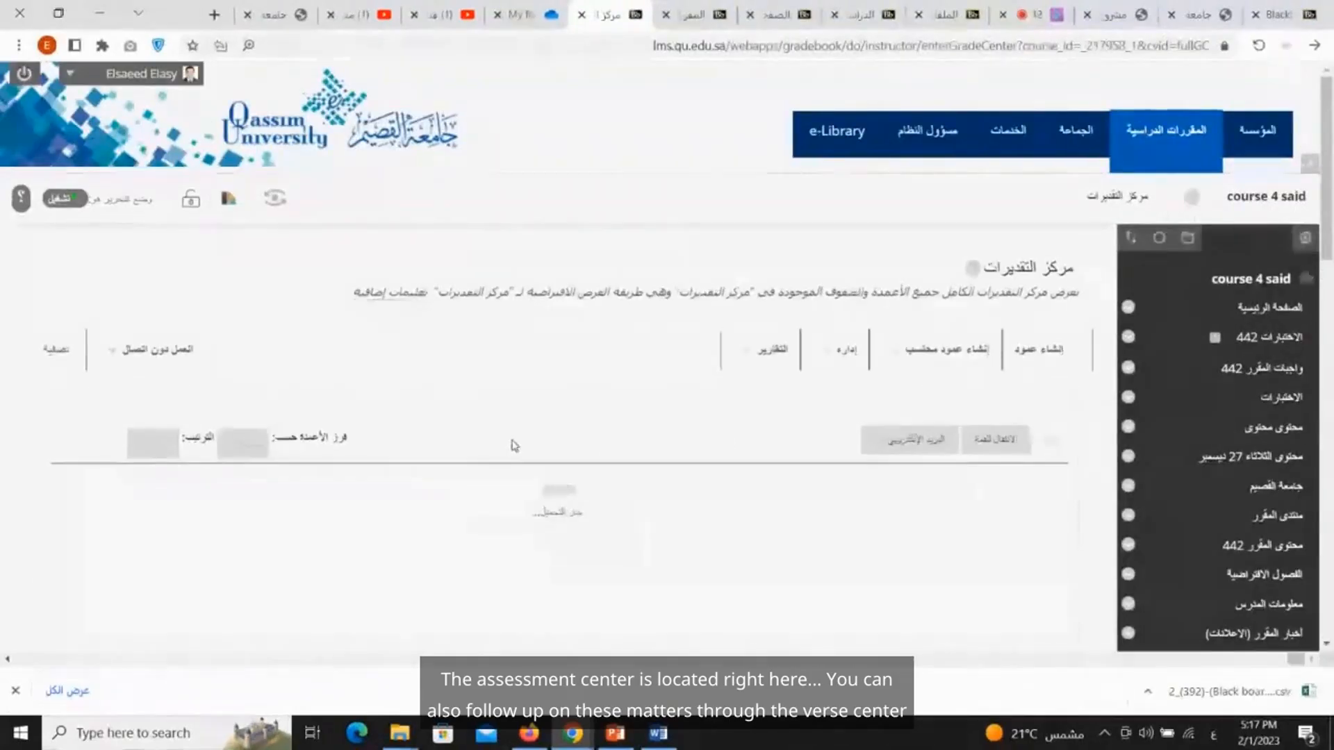
Step: Open the grade details of the submitted attempt awaiting grading in the تكليف column
{"action": "scroll", "coordinate": [512, 440], "scroll_direction": "down", "scroll_amount": 4}
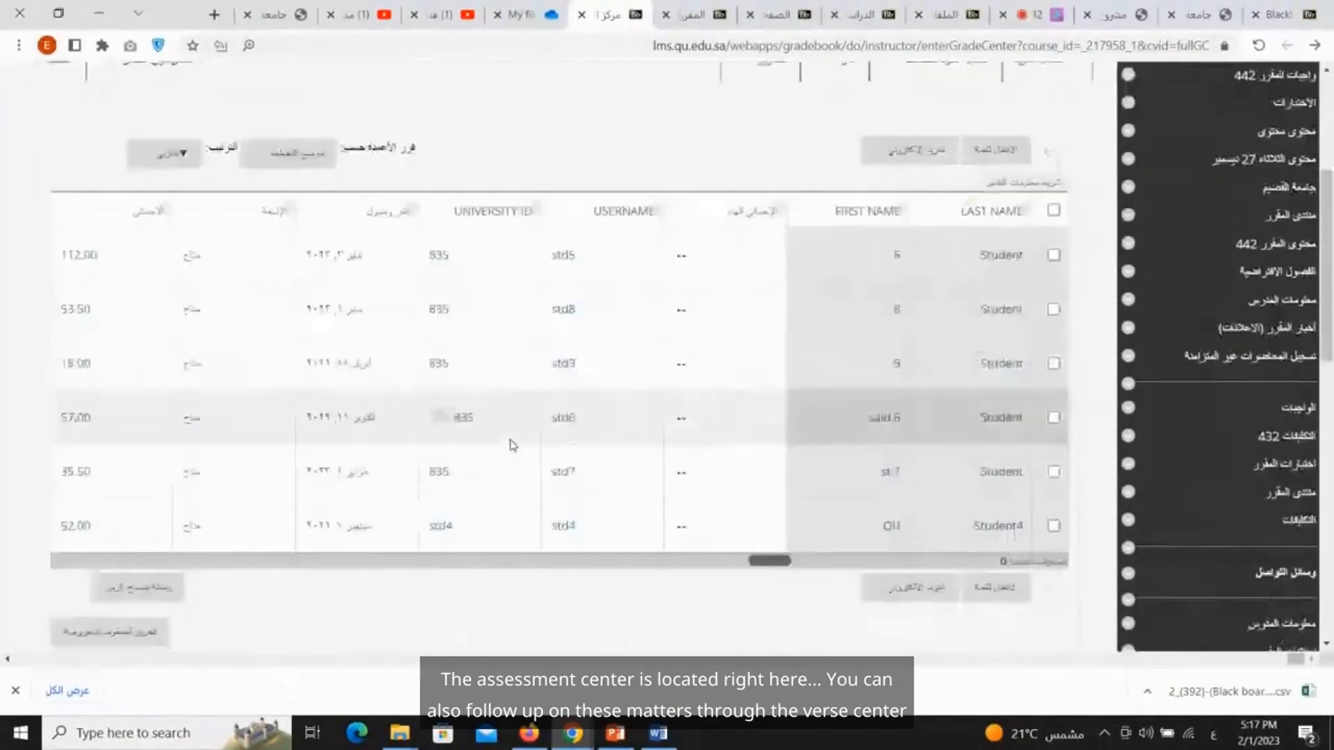
{"action": "left_click_drag", "start_coordinate": [770, 560], "coordinate": [84, 560]}
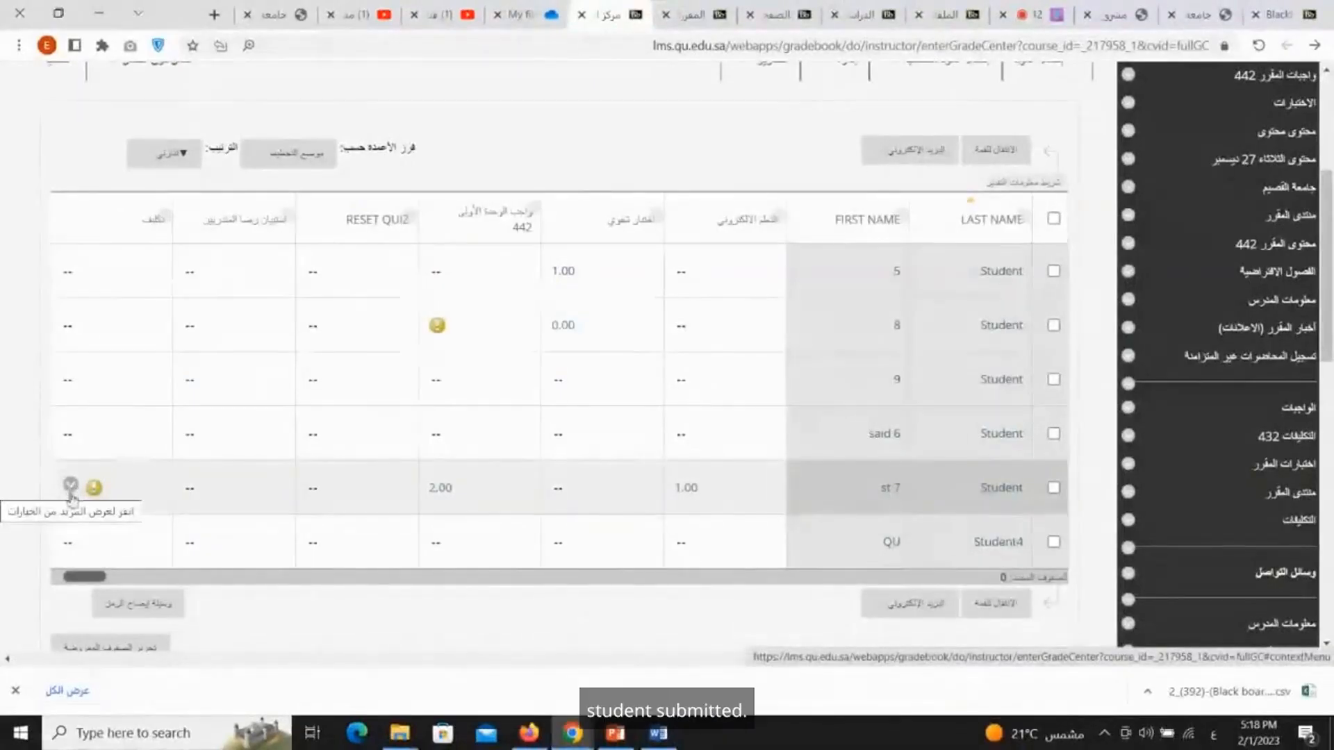
{"action": "left_click", "coordinate": [71, 486]}
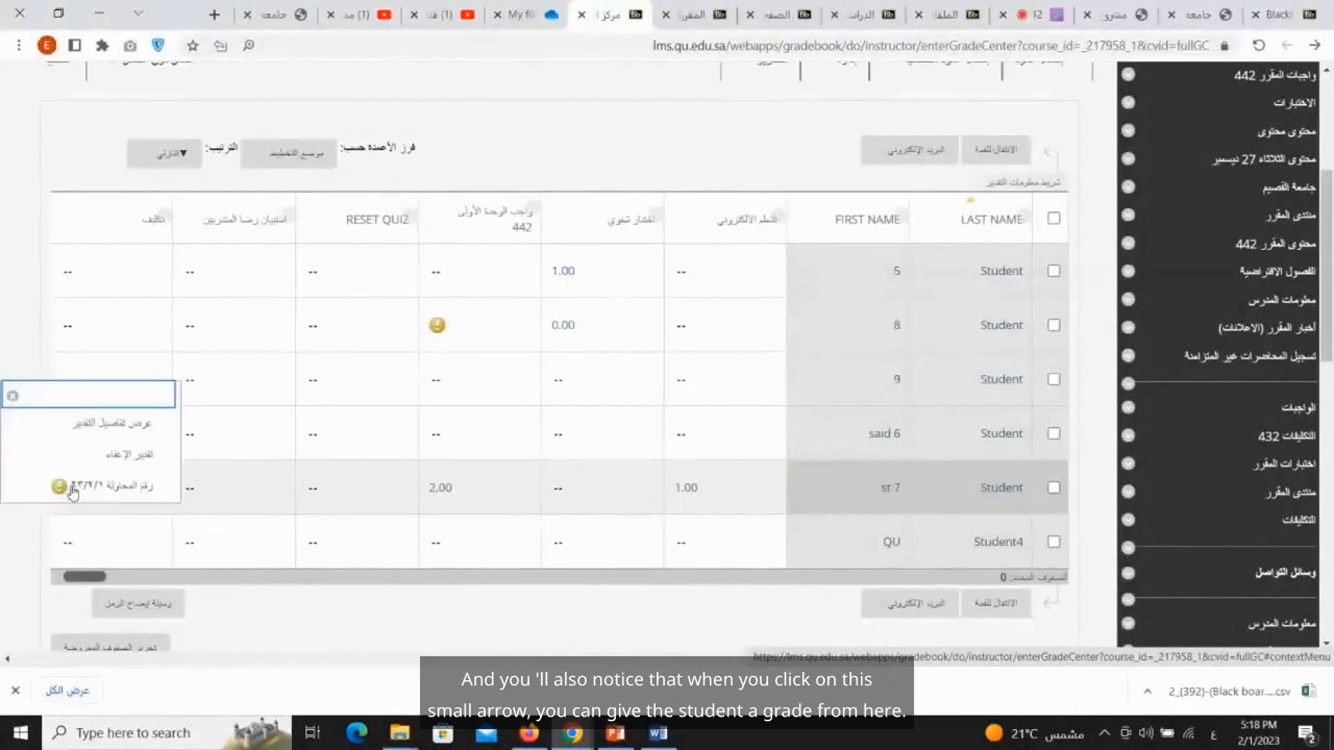
{"action": "left_click", "coordinate": [128, 428]}
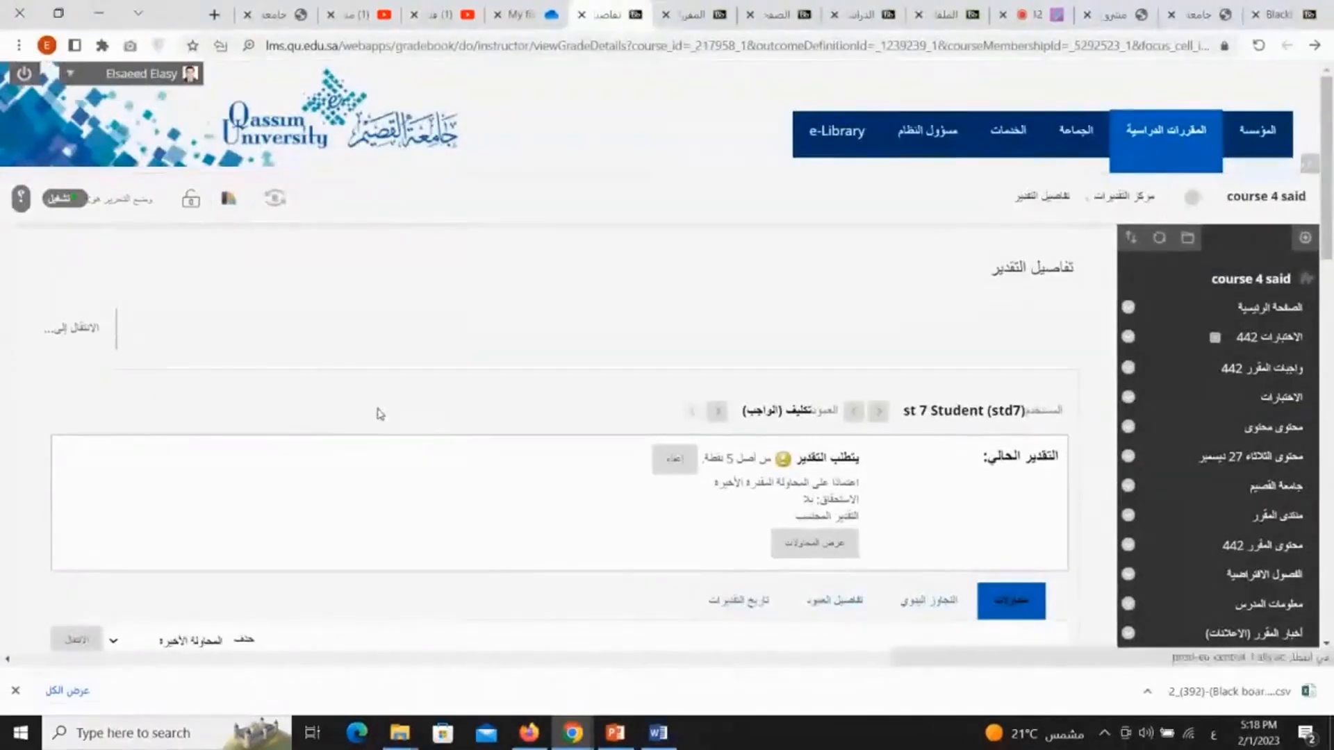
Step: Open the student's submitted attempt and view its submission text and the attached Assignment1.docx
{"action": "scroll", "coordinate": [378, 410], "scroll_direction": "down", "scroll_amount": 4}
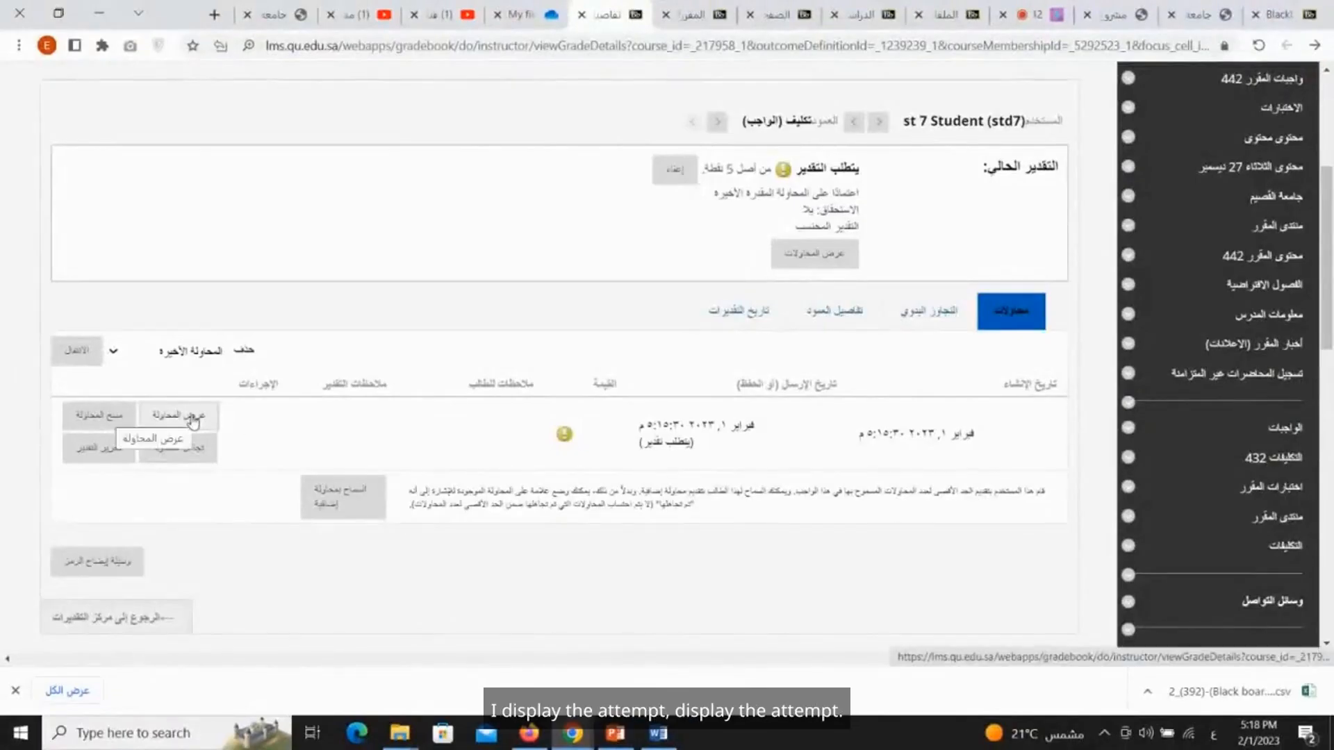
{"action": "left_click", "coordinate": [192, 417]}
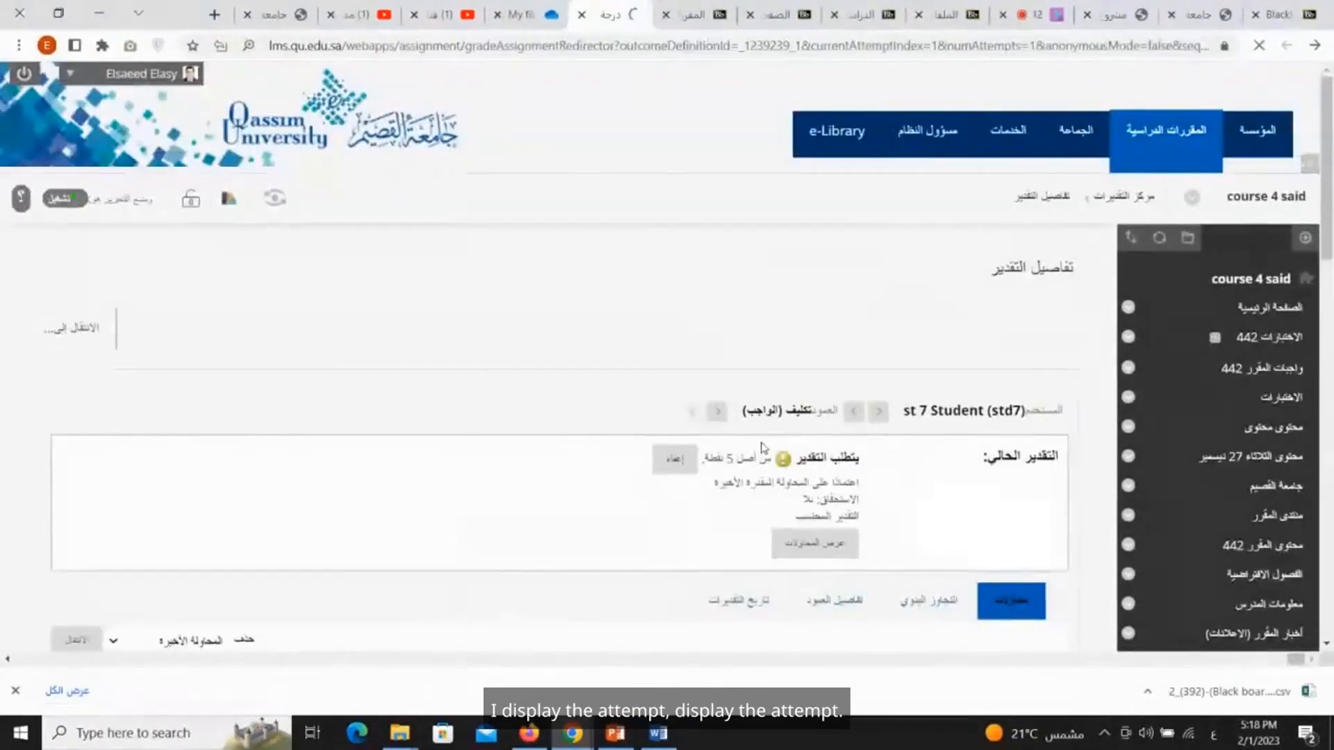
{"action": "scroll", "coordinate": [422, 463], "scroll_direction": "down", "scroll_amount": 4}
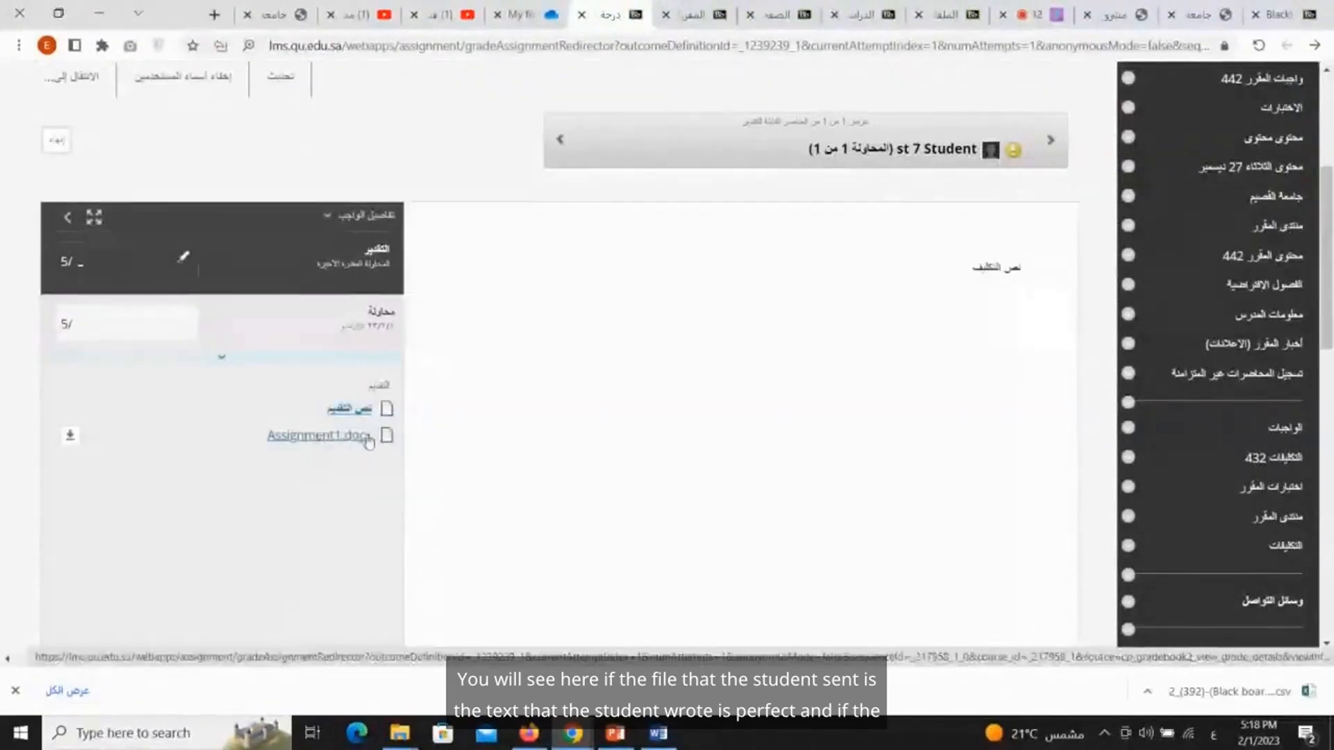
{"action": "left_click", "coordinate": [349, 410]}
{"action": "triple_click", "coordinate": [997, 265]}
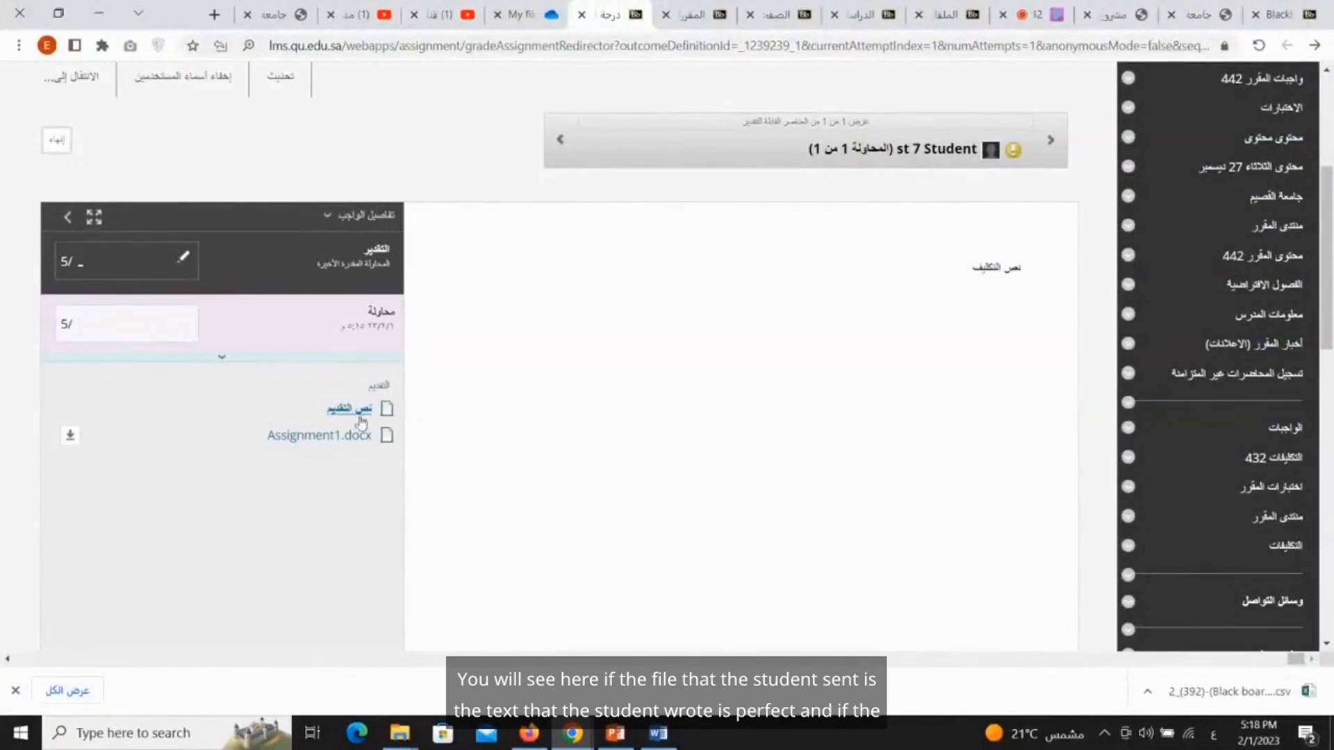
{"action": "left_click", "coordinate": [319, 435]}
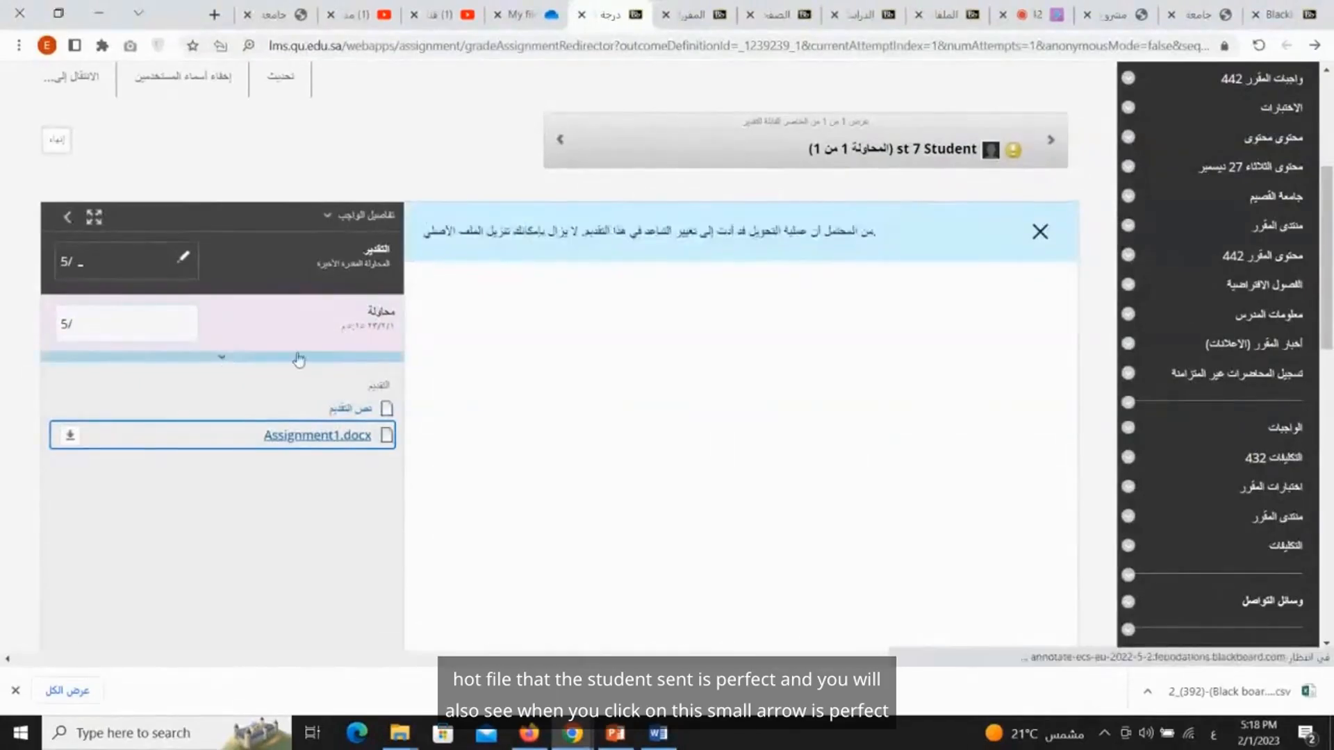
Step: Expand the attempt's grading section and examine the grade and student feedback fields
{"action": "left_click", "coordinate": [261, 357]}
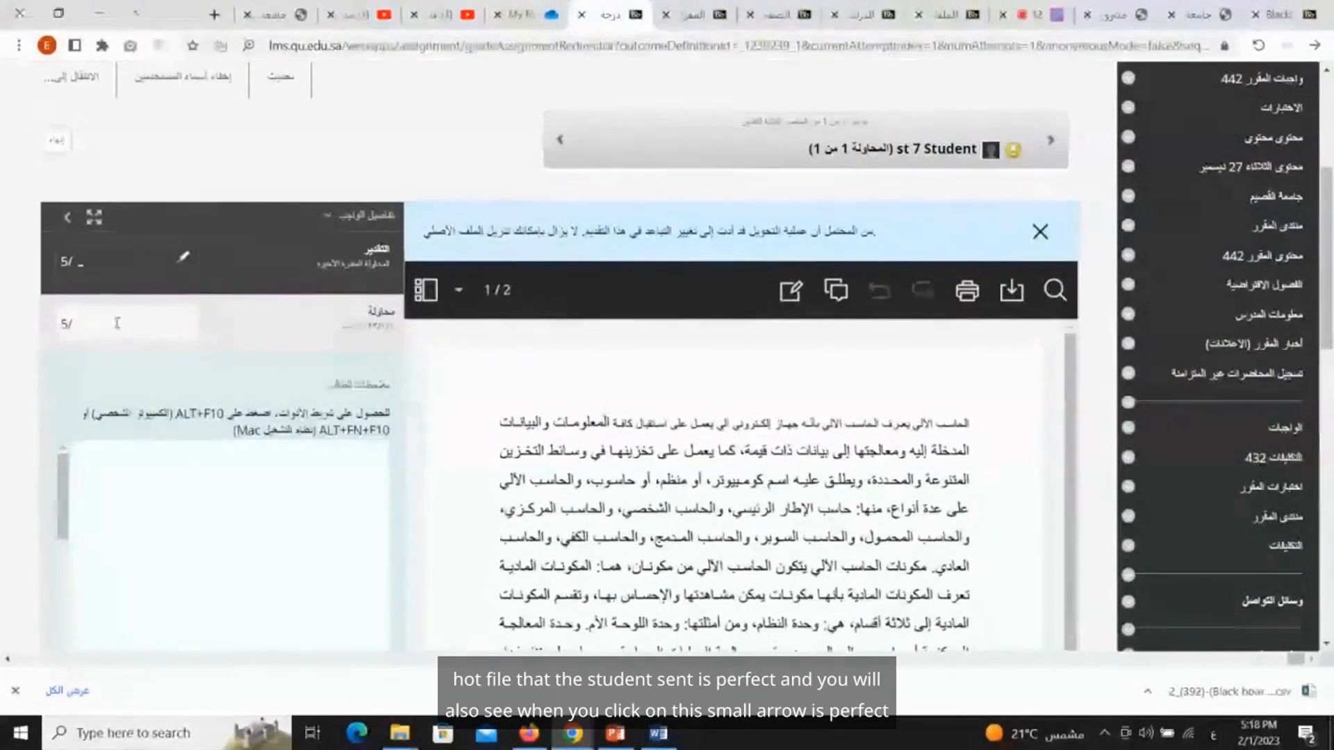
{"action": "left_click", "coordinate": [83, 317]}
{"action": "scroll", "coordinate": [160, 331], "scroll_direction": "down", "scroll_amount": 4}
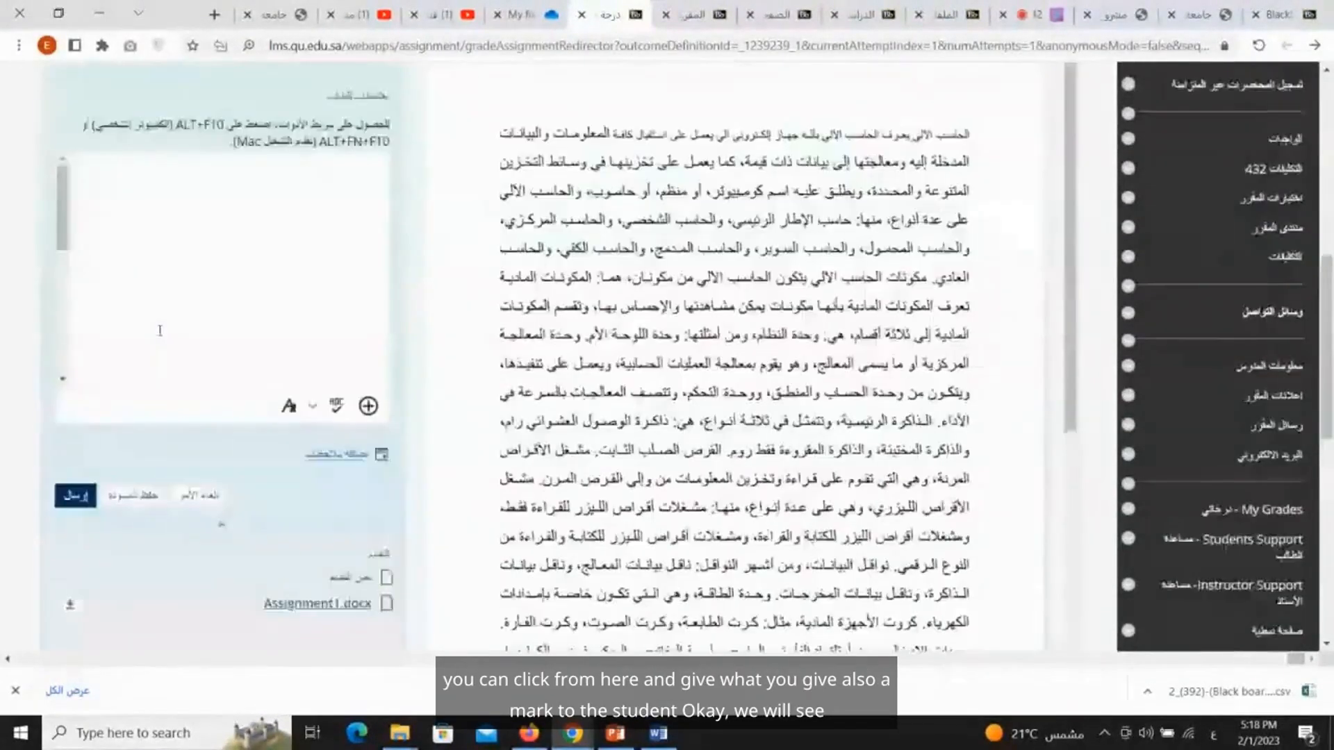
{"action": "scroll", "coordinate": [239, 407], "scroll_direction": "up", "scroll_amount": 3}
{"action": "scroll", "coordinate": [361, 361], "scroll_direction": "up", "scroll_amount": 5}
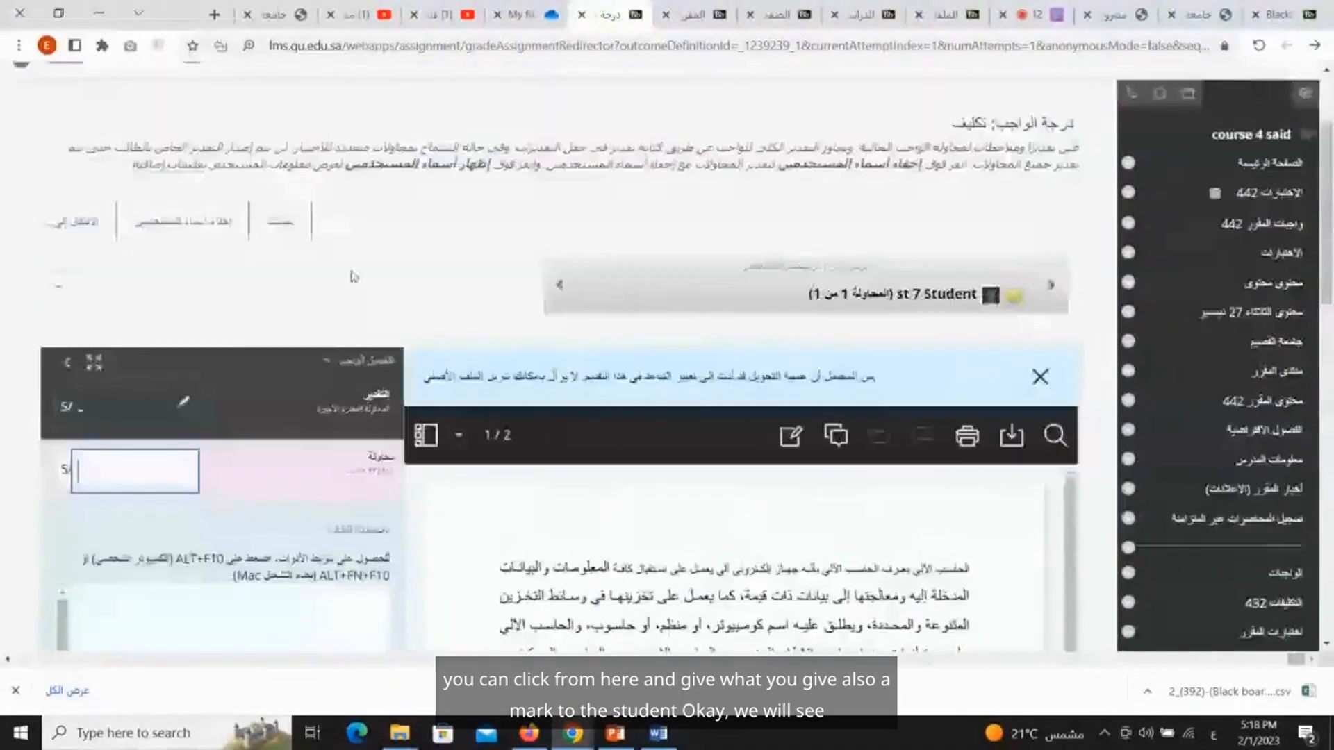
Step: Expand the assignment details and examine the grading page for the SafeAssign tool
{"action": "left_click", "coordinate": [363, 359]}
{"action": "scroll", "coordinate": [362, 360], "scroll_direction": "down", "scroll_amount": 5}
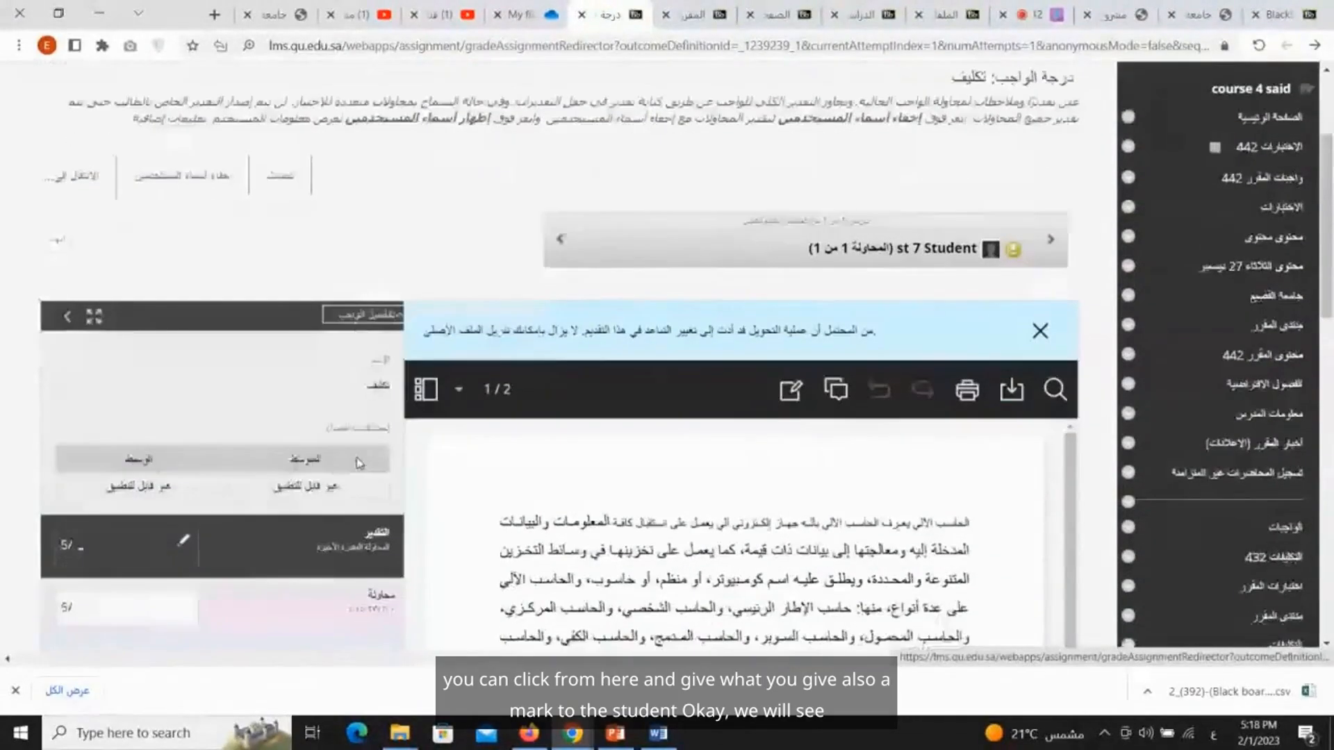
{"action": "scroll", "coordinate": [225, 534], "scroll_direction": "down", "scroll_amount": 10}
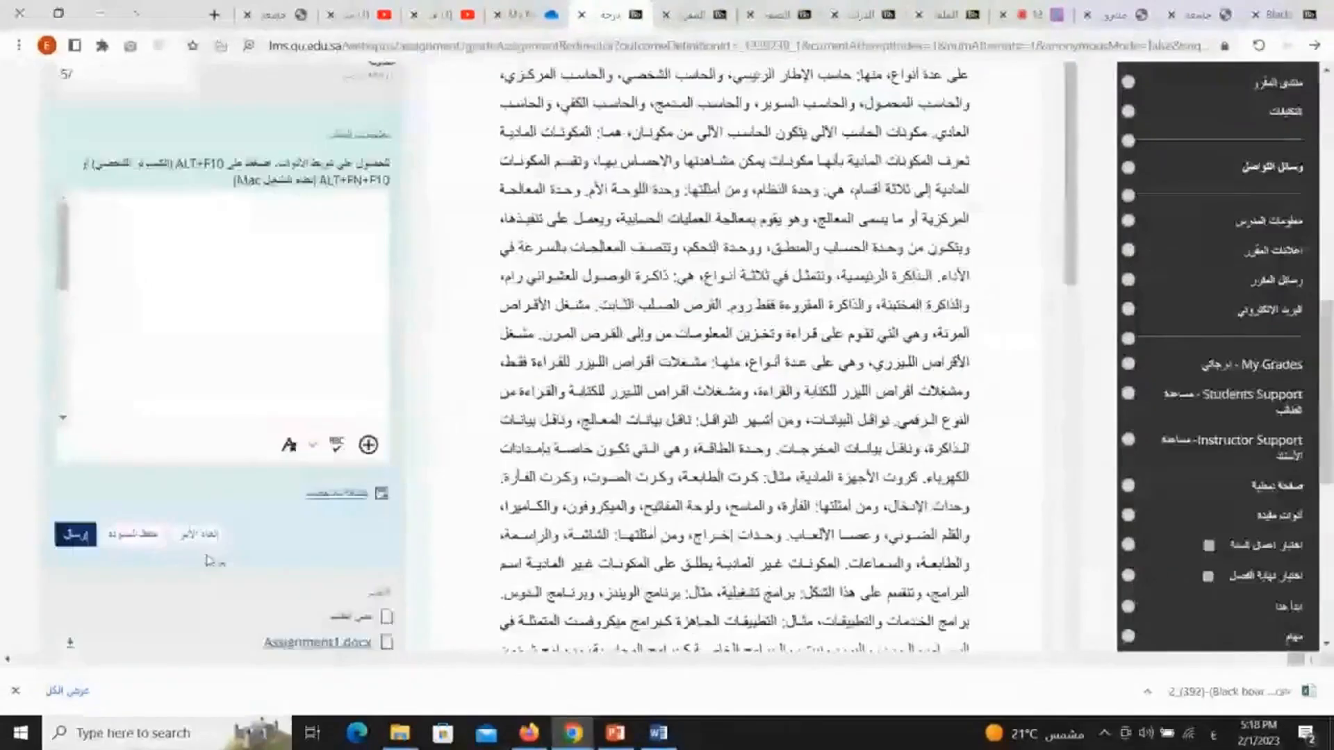
{"action": "scroll", "coordinate": [225, 534], "scroll_direction": "up", "scroll_amount": 3}
{"action": "scroll", "coordinate": [226, 535], "scroll_direction": "up", "scroll_amount": 15}
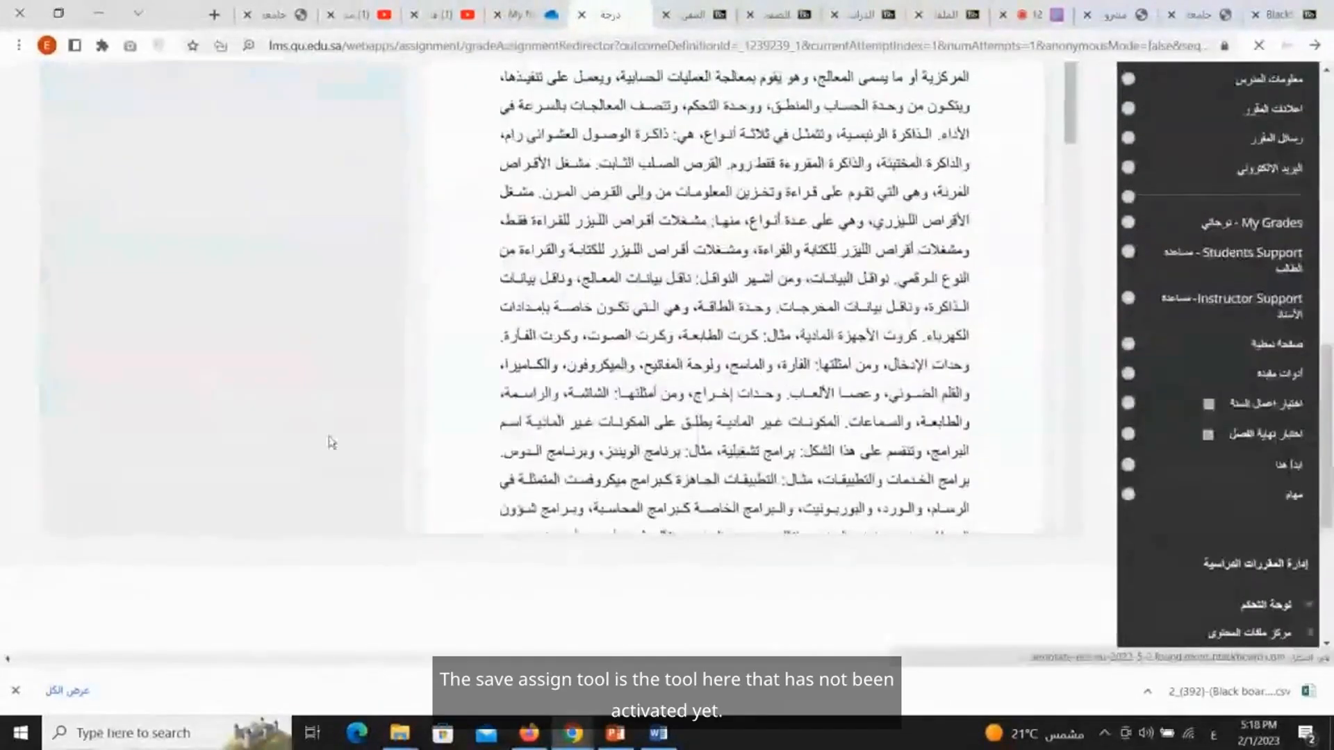
{"action": "scroll", "coordinate": [415, 335], "scroll_direction": "down", "scroll_amount": 6}
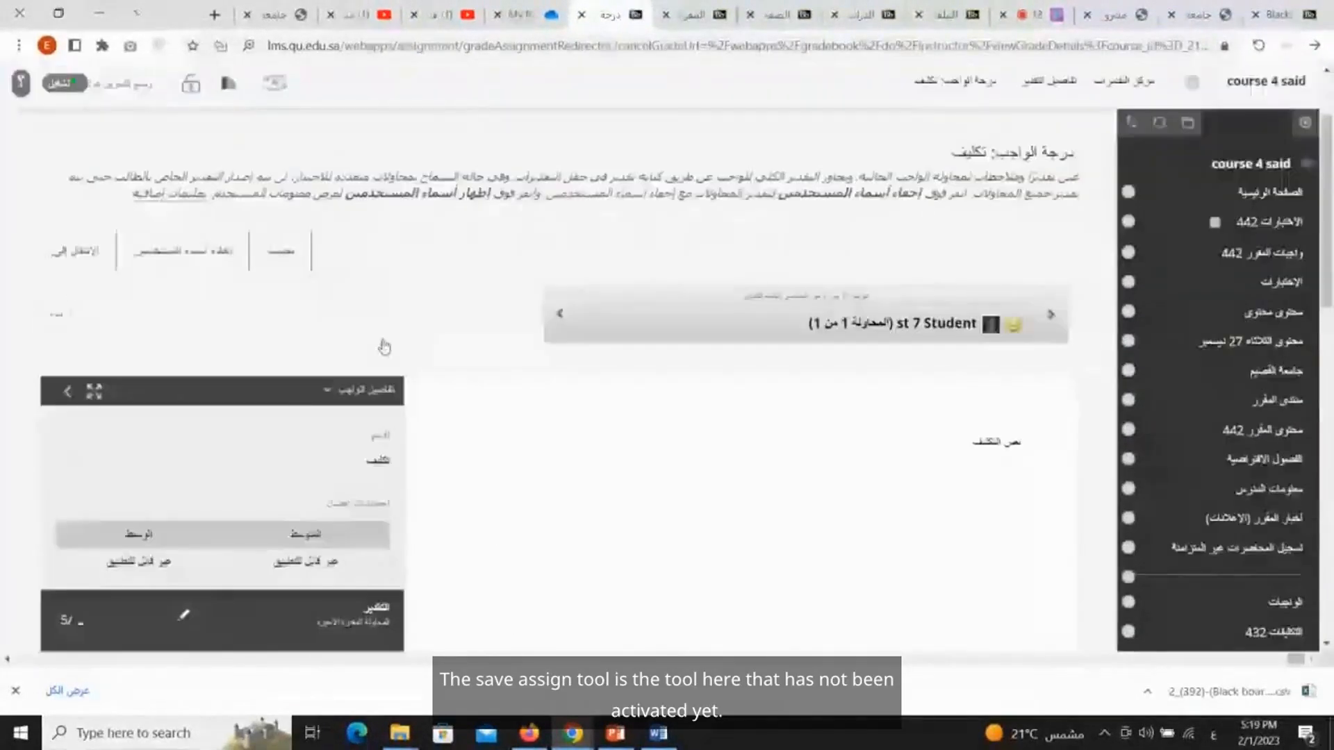
{"action": "scroll", "coordinate": [354, 292], "scroll_direction": "up", "scroll_amount": 2}
{"action": "scroll", "coordinate": [357, 334], "scroll_direction": "down", "scroll_amount": 2}
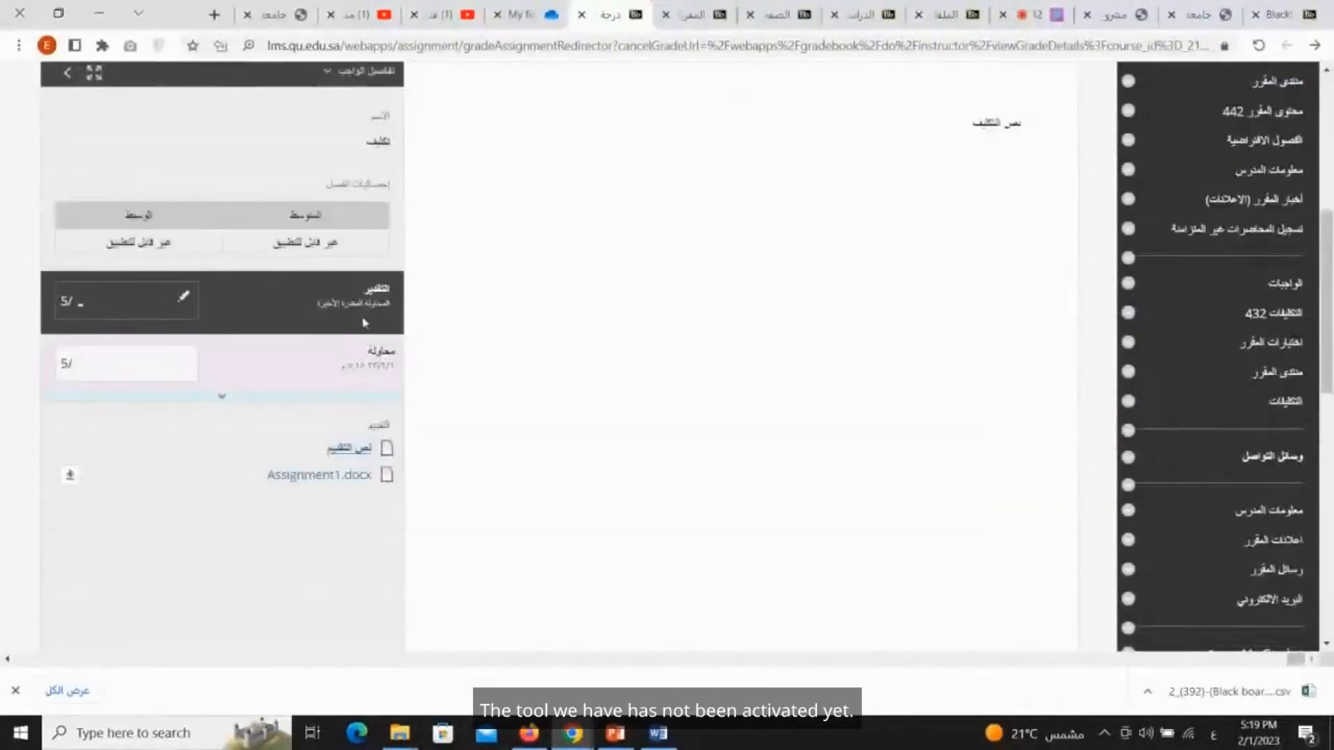
{"action": "scroll", "coordinate": [365, 322], "scroll_direction": "up", "scroll_amount": 2}
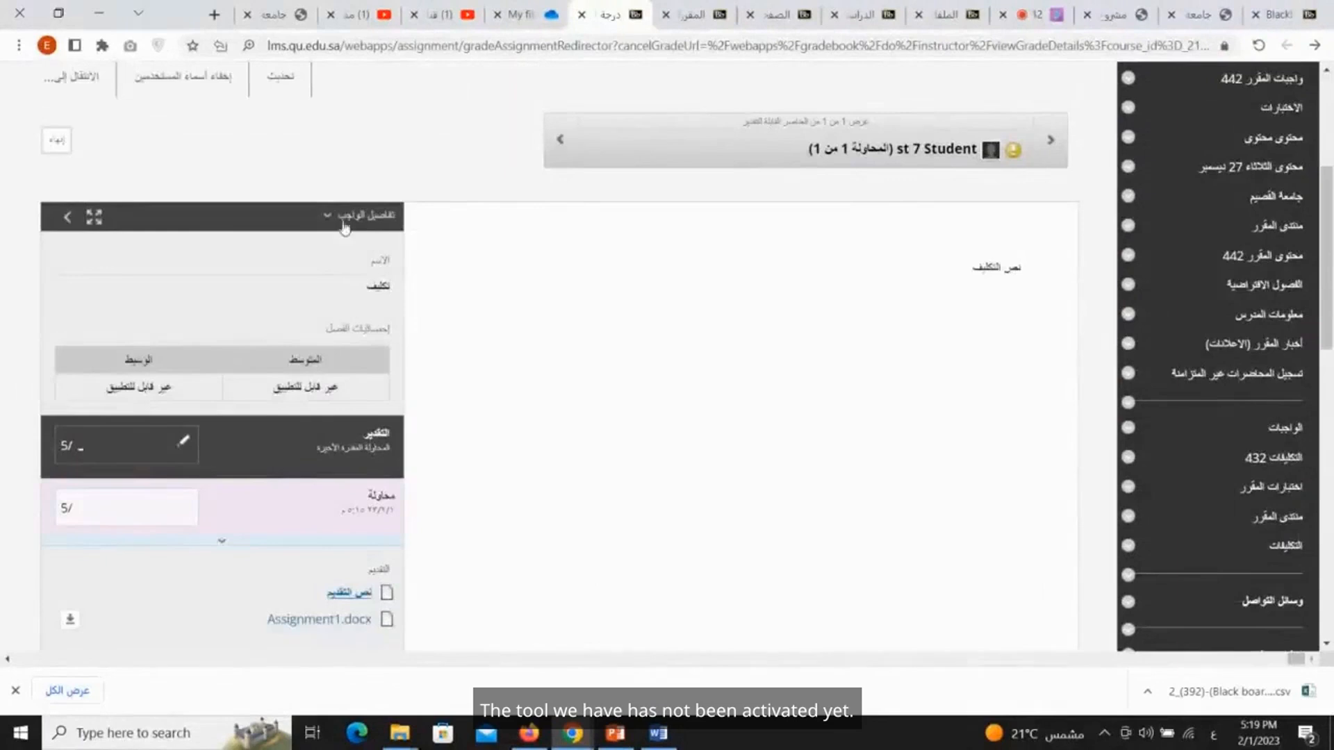
Step: Collapse the assignment details and open the assignment تكليف from the content area محتوى محتوى for editing
{"action": "left_click", "coordinate": [343, 221]}
{"action": "scroll", "coordinate": [1242, 373], "scroll_direction": "up", "scroll_amount": 4}
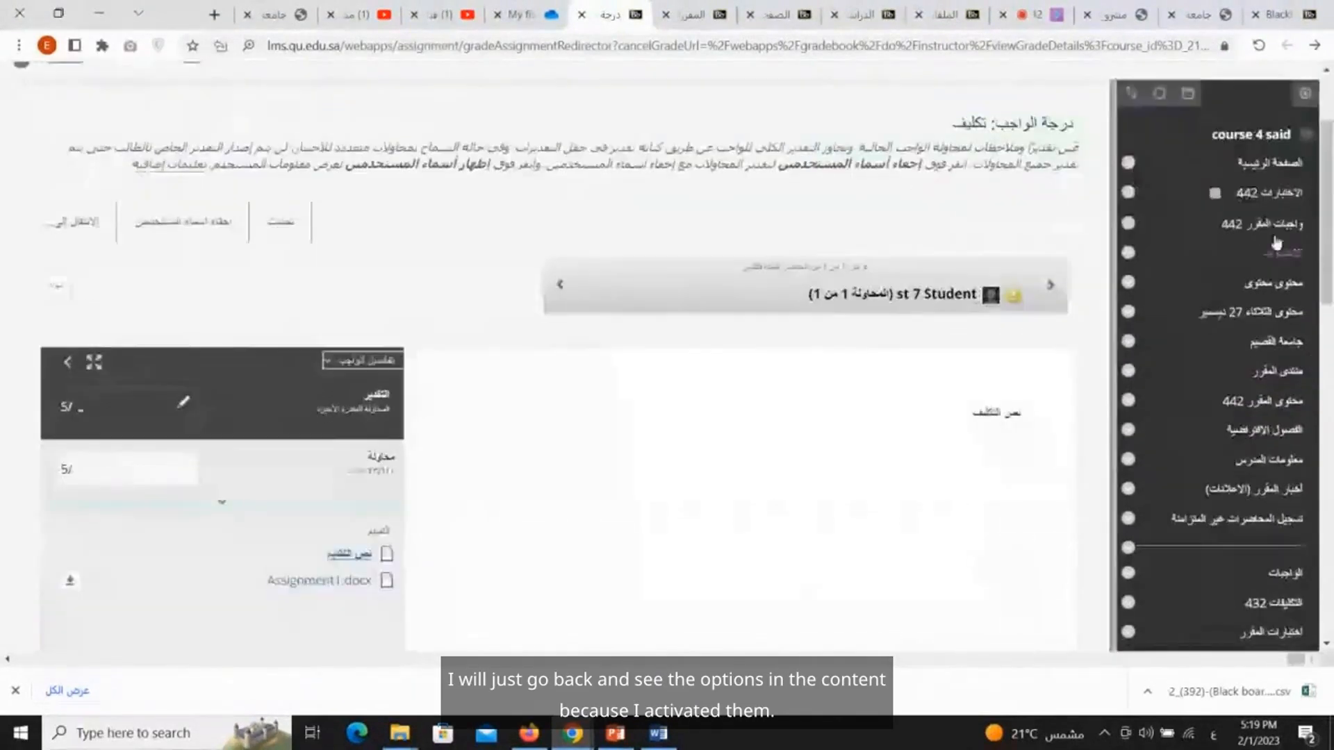
{"action": "scroll", "coordinate": [1242, 373], "scroll_direction": "down", "scroll_amount": 2}
{"action": "left_click", "coordinate": [1282, 286]}
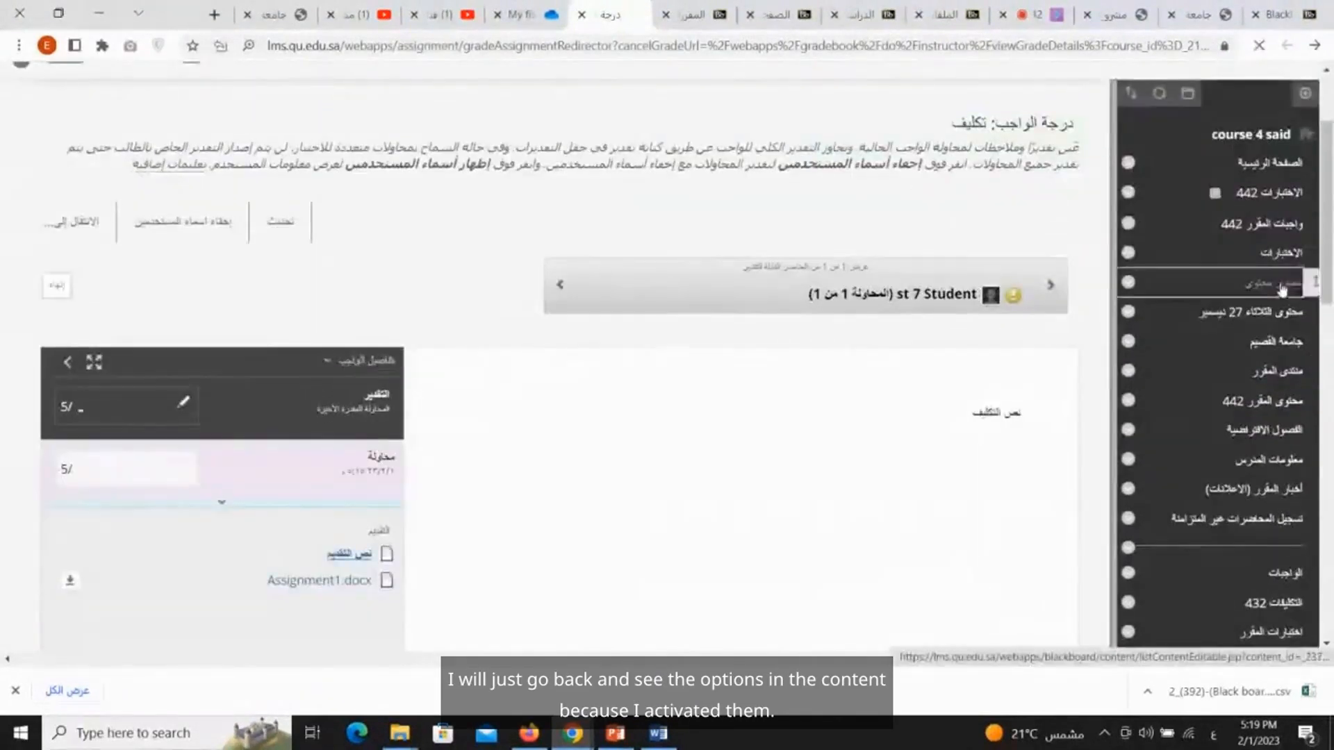
{"action": "scroll", "coordinate": [962, 492], "scroll_direction": "down", "scroll_amount": 7}
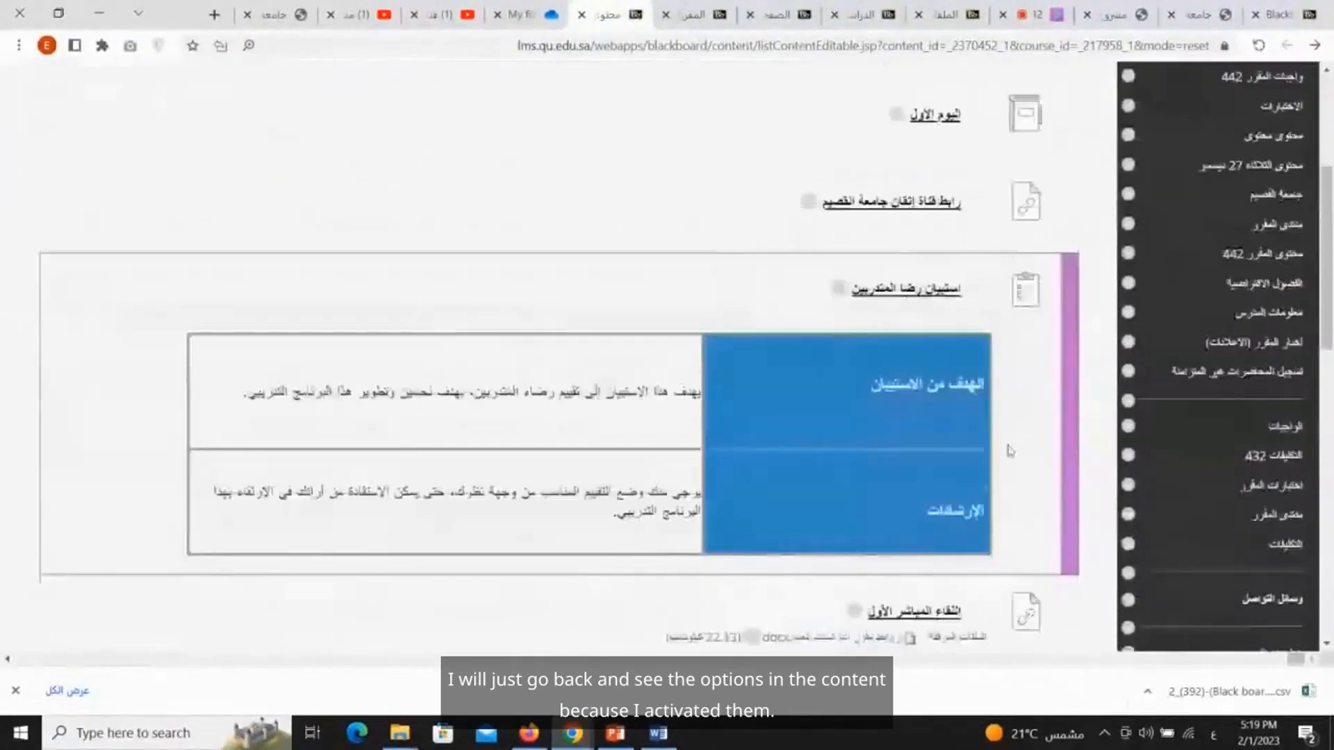
{"action": "left_click", "coordinate": [919, 456]}
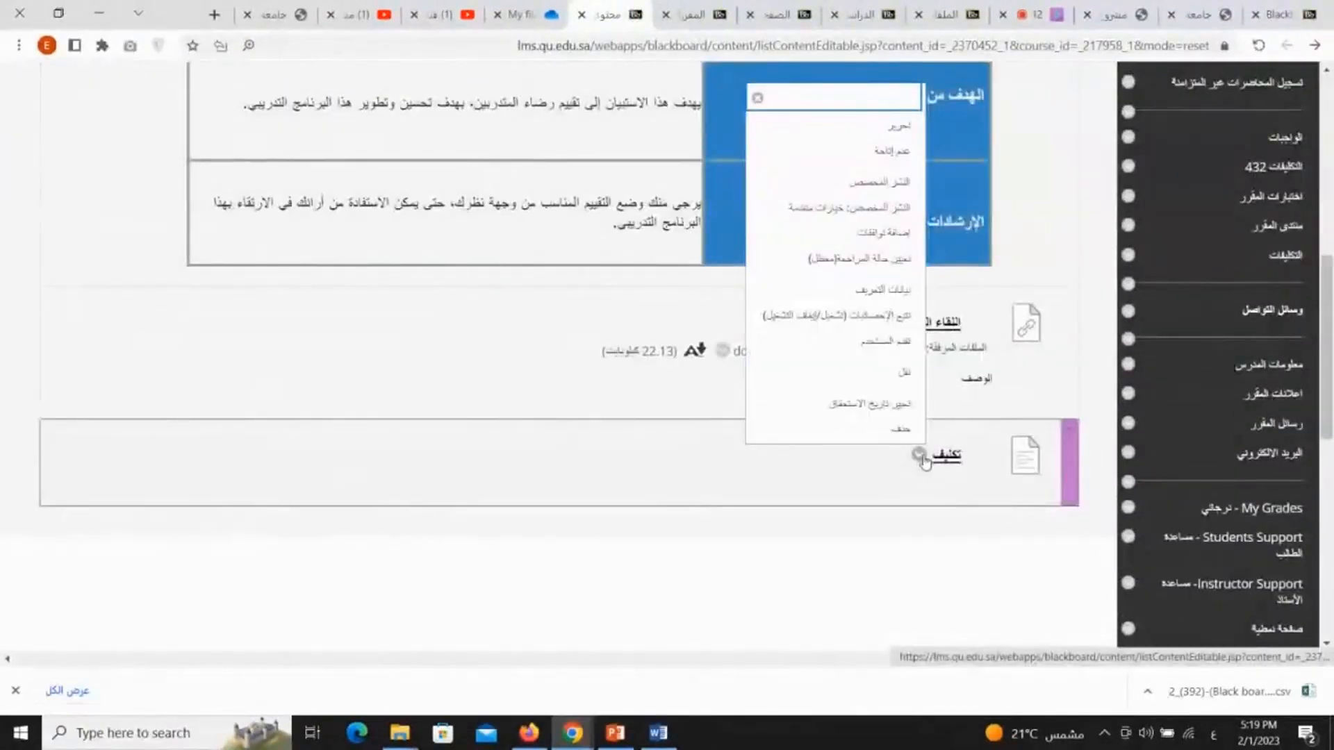
{"action": "left_click", "coordinate": [900, 128]}
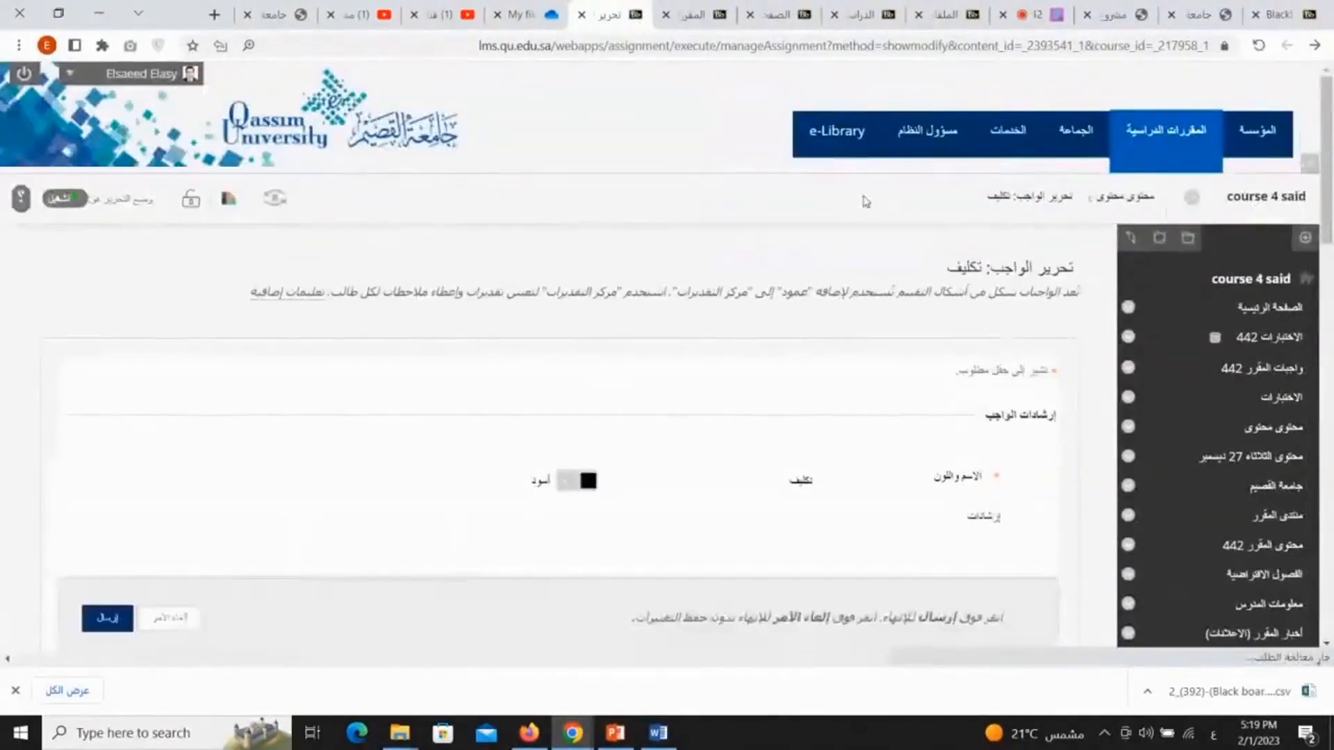
Step: Enable the SafeAssign plagiarism check in the assignment's submission details and save the assignment
{"action": "scroll", "coordinate": [987, 380], "scroll_direction": "down", "scroll_amount": 5}
{"action": "scroll", "coordinate": [986, 380], "scroll_direction": "down", "scroll_amount": 10}
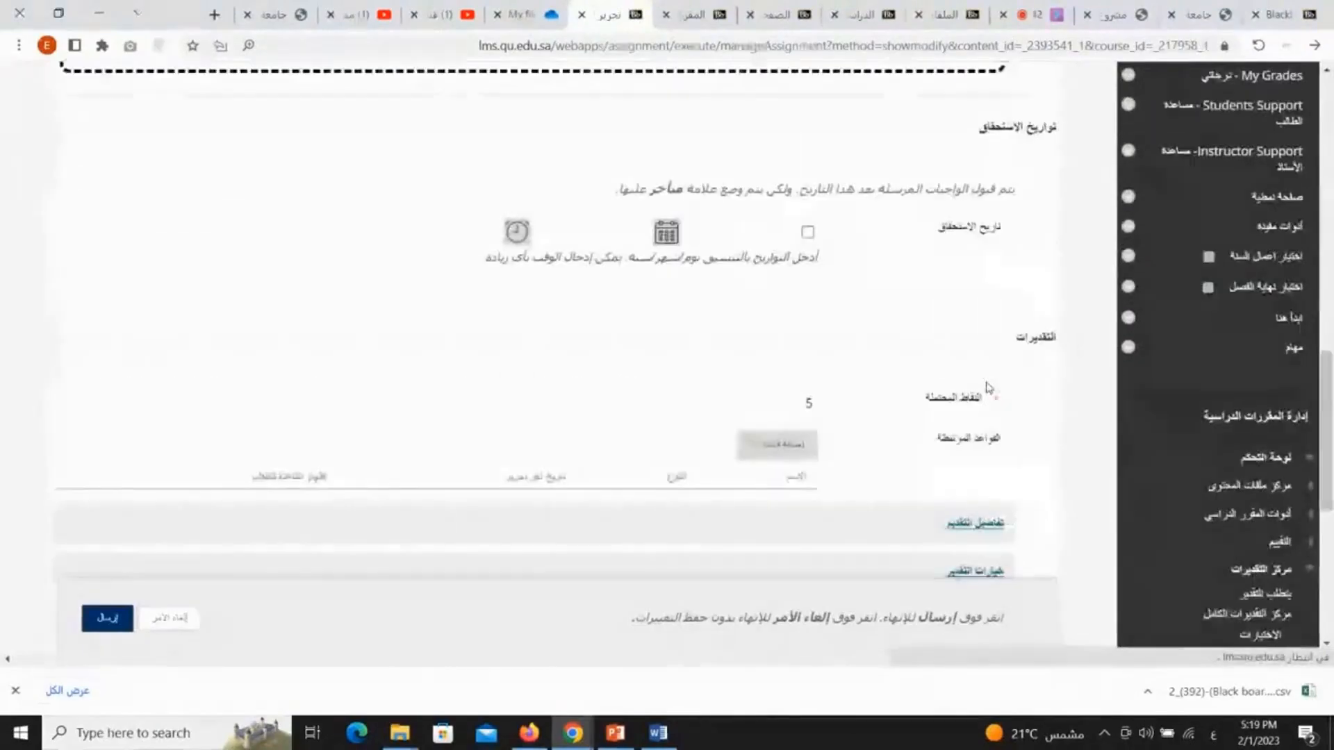
{"action": "scroll", "coordinate": [995, 338], "scroll_direction": "up", "scroll_amount": 6}
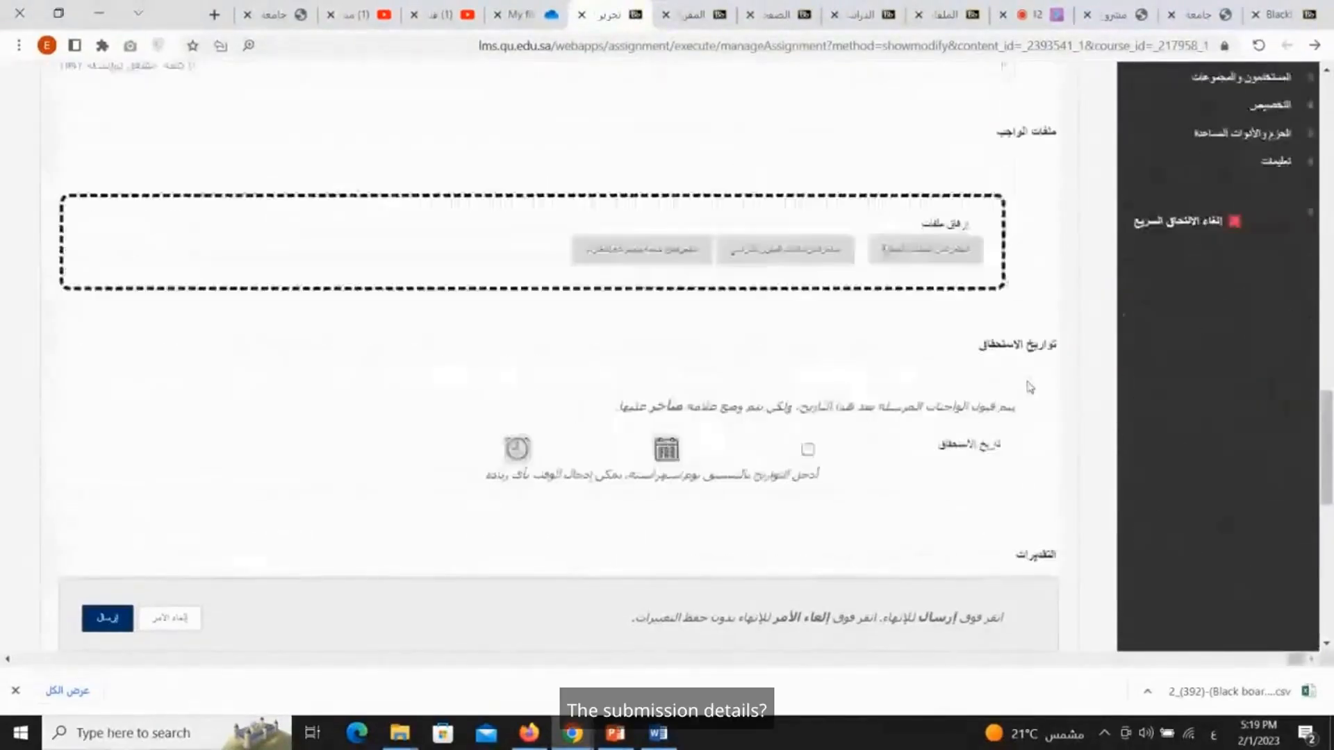
{"action": "scroll", "coordinate": [1029, 383], "scroll_direction": "down", "scroll_amount": 4}
{"action": "left_click", "coordinate": [987, 342]}
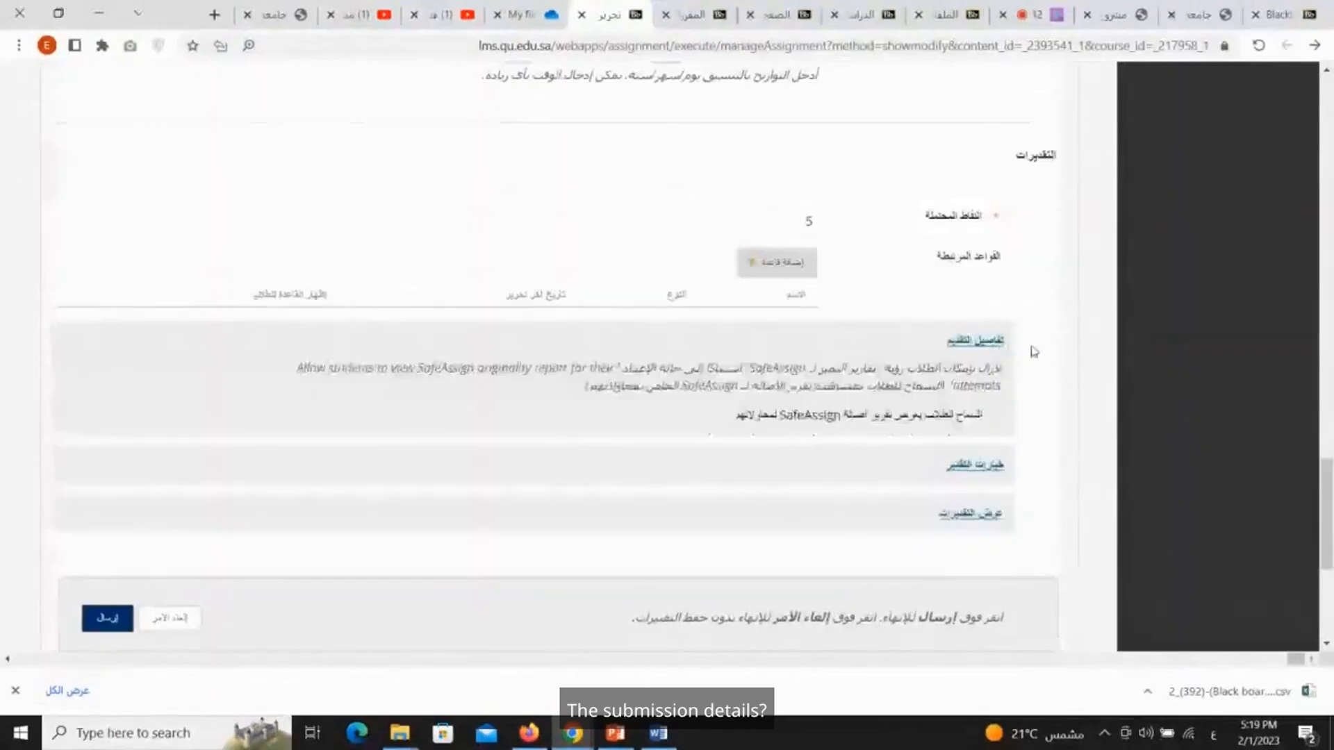
{"action": "scroll", "coordinate": [1034, 352], "scroll_direction": "down", "scroll_amount": 4}
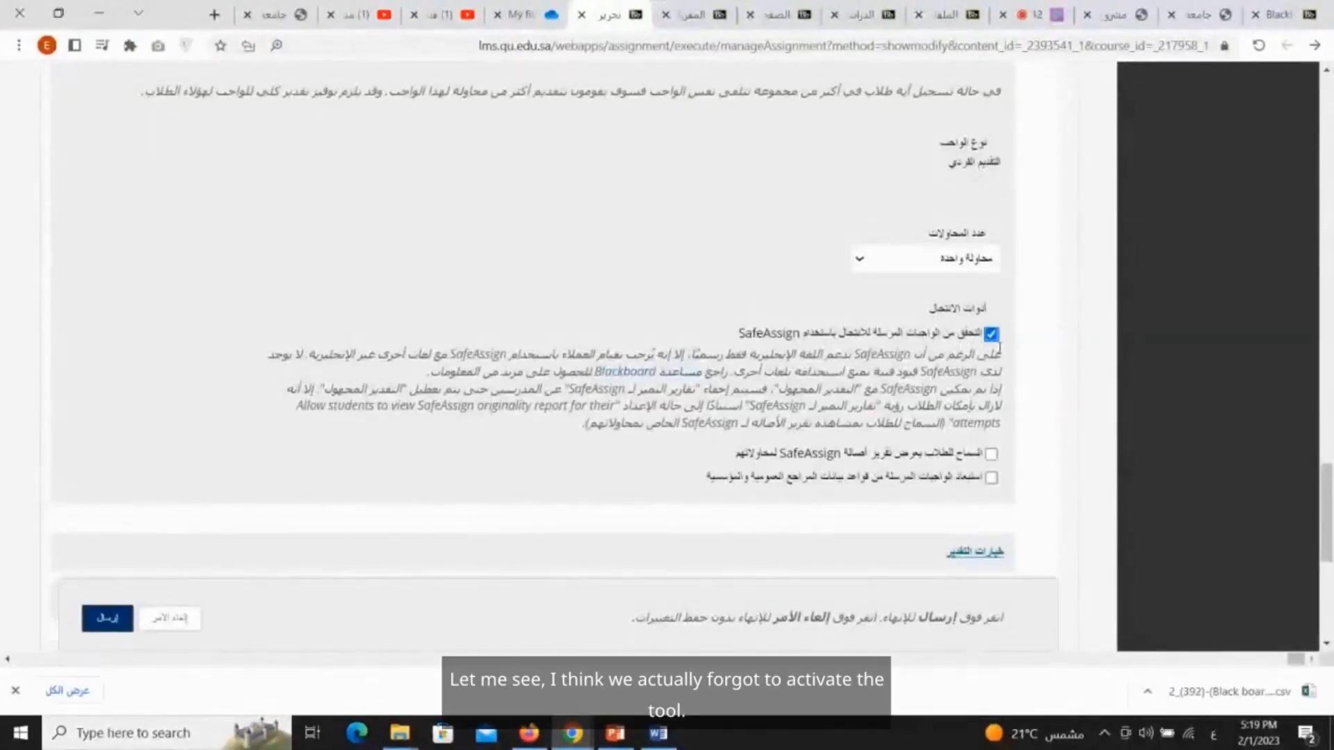
{"action": "left_click", "coordinate": [105, 623]}
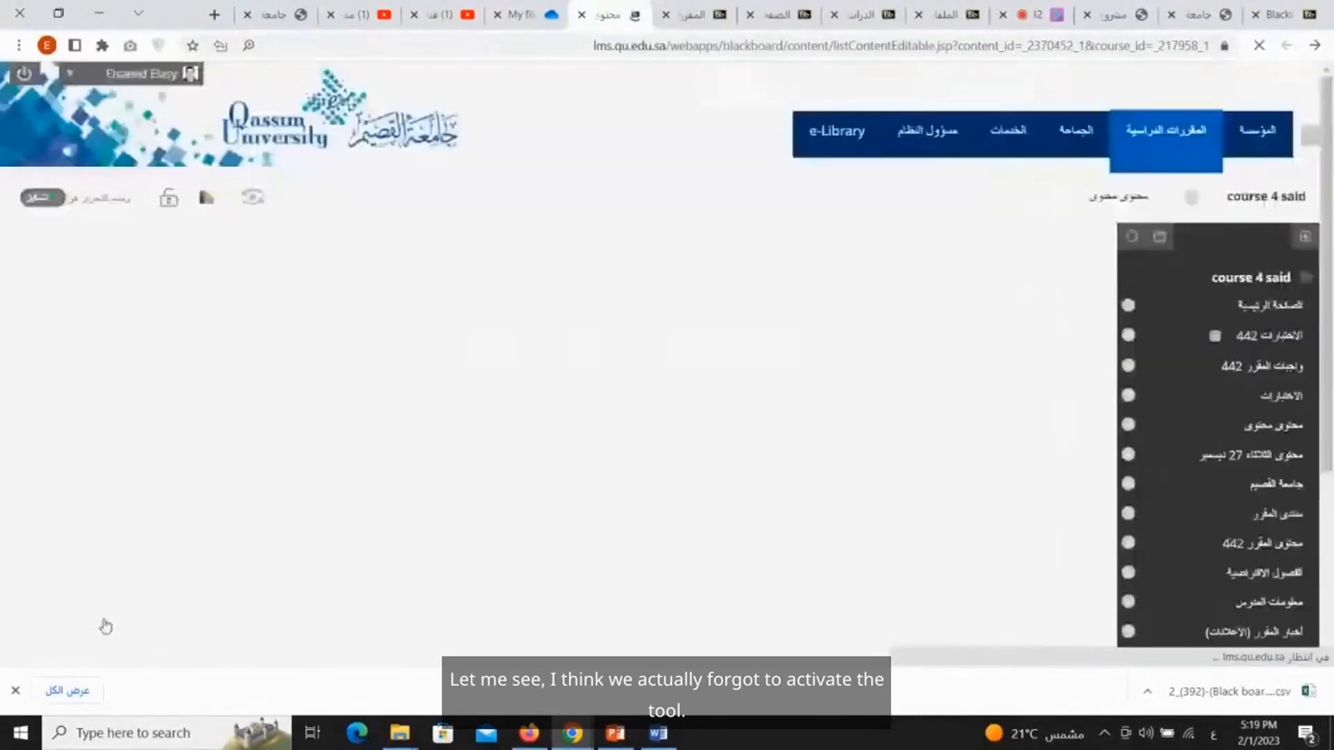
Step: Return to the full Grade Center and open the grade details of the ungraded attempt in the تكليف column
{"action": "scroll", "coordinate": [842, 427], "scroll_direction": "down", "scroll_amount": 8}
{"action": "scroll", "coordinate": [842, 426], "scroll_direction": "down", "scroll_amount": 2}
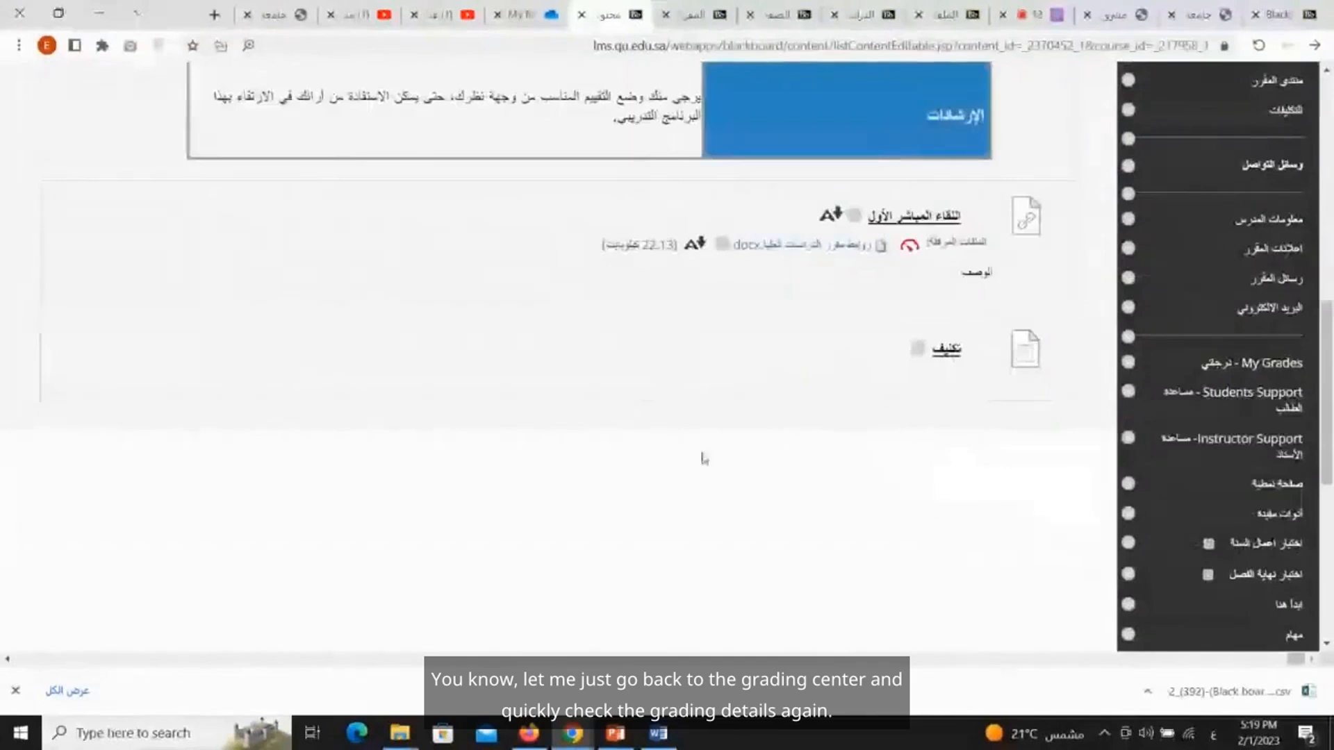
{"action": "scroll", "coordinate": [1168, 507], "scroll_direction": "down", "scroll_amount": 2}
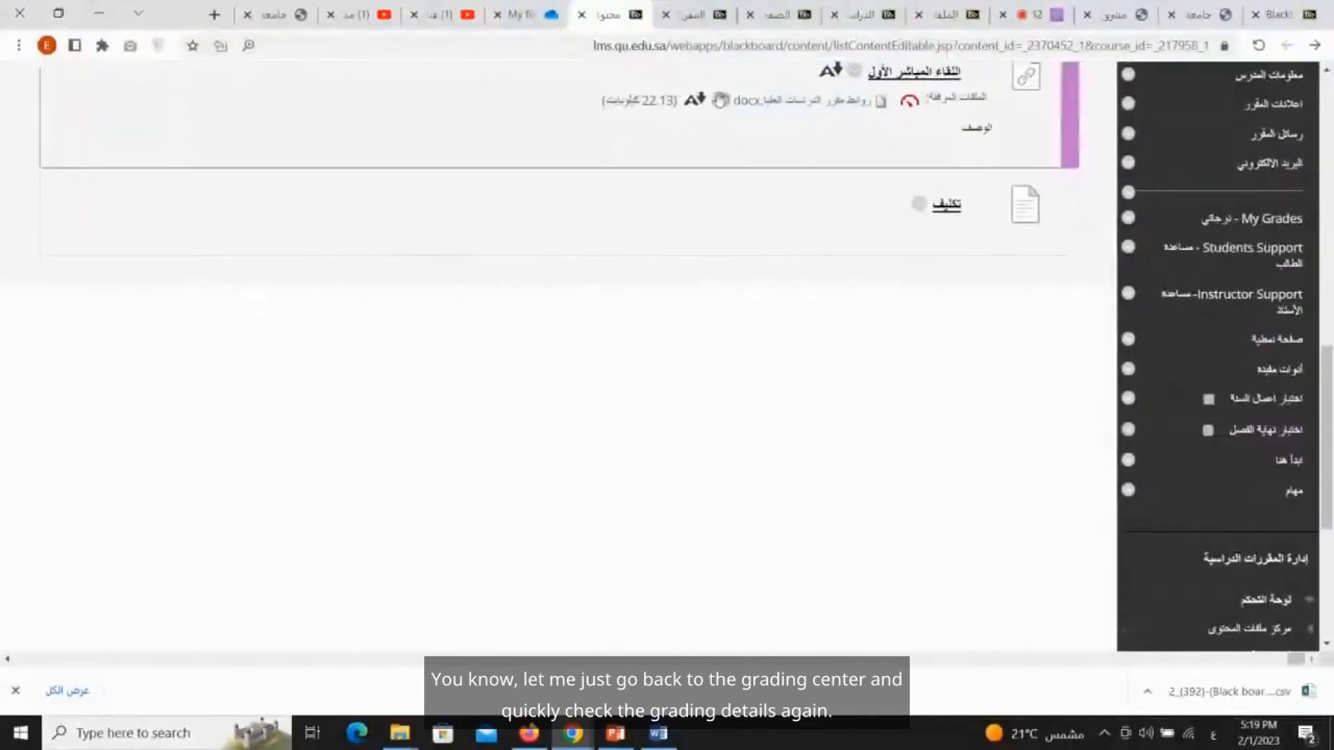
{"action": "scroll", "coordinate": [1244, 430], "scroll_direction": "down", "scroll_amount": 3}
{"action": "left_click", "coordinate": [1250, 467]}
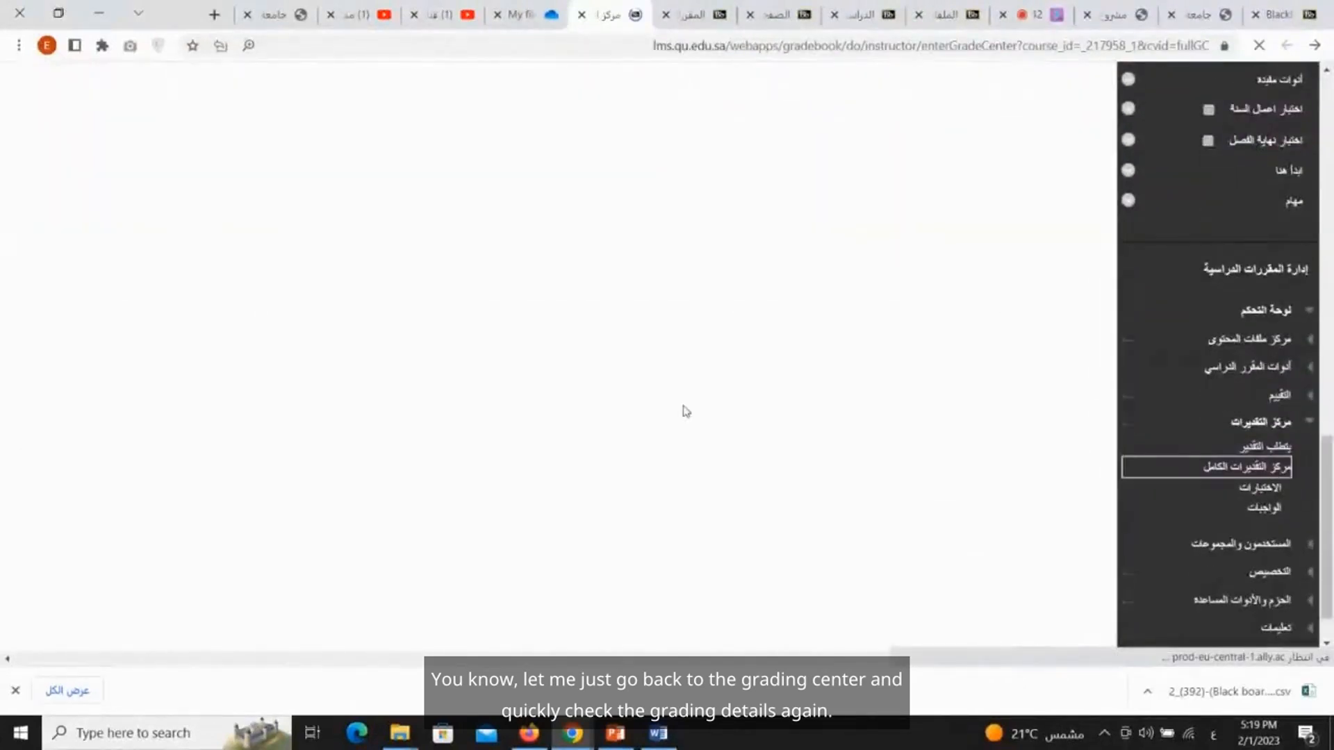
{"action": "scroll", "coordinate": [681, 403], "scroll_direction": "down", "scroll_amount": 6}
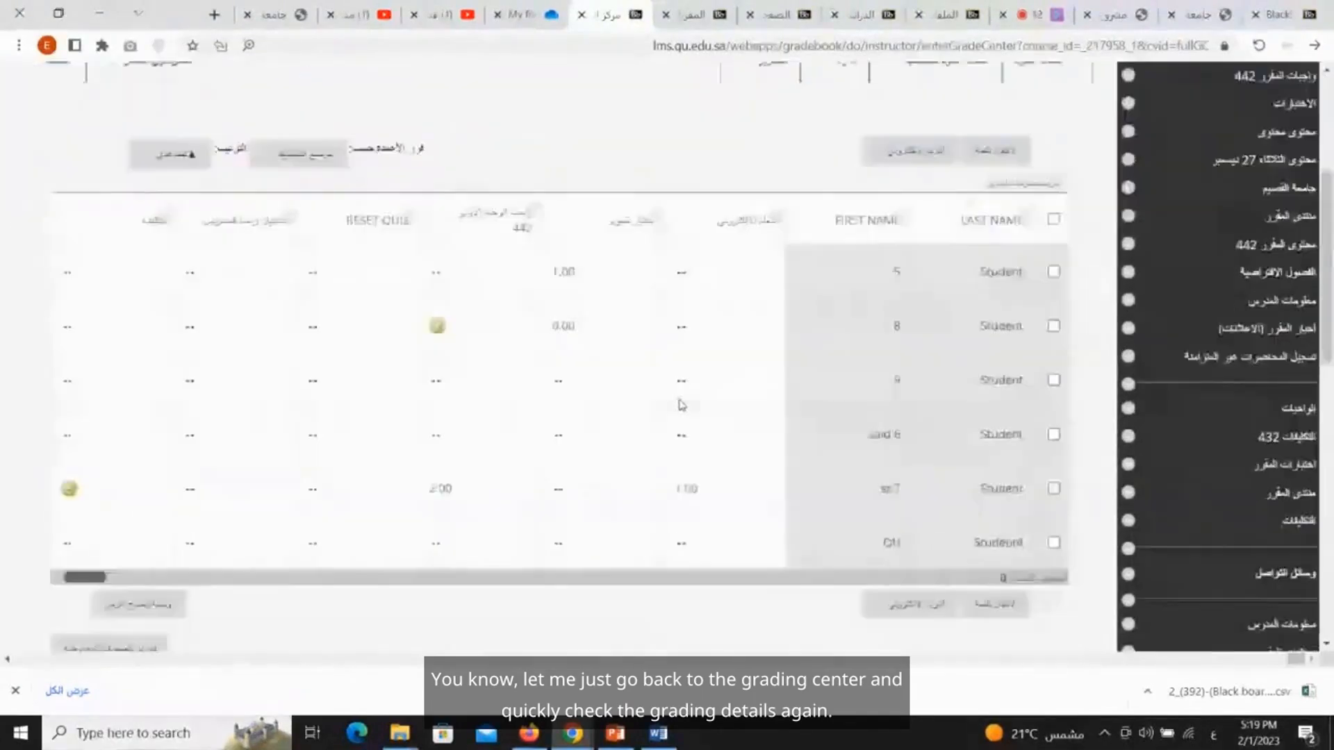
{"action": "left_click", "coordinate": [67, 342]}
{"action": "left_click", "coordinate": [118, 285]}
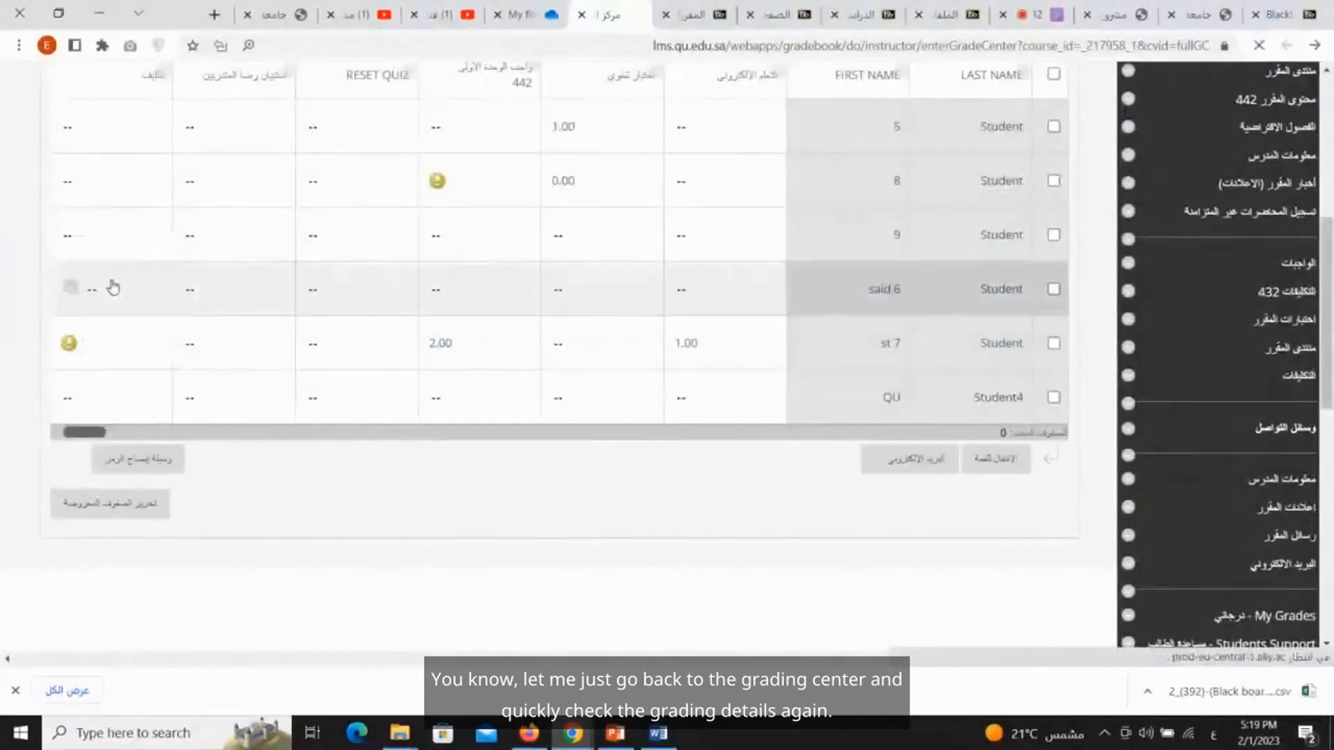
Step: Open the submitted attempt, expand its grading section and check the submission for SafeAssign information
{"action": "scroll", "coordinate": [664, 361], "scroll_direction": "down", "scroll_amount": 4}
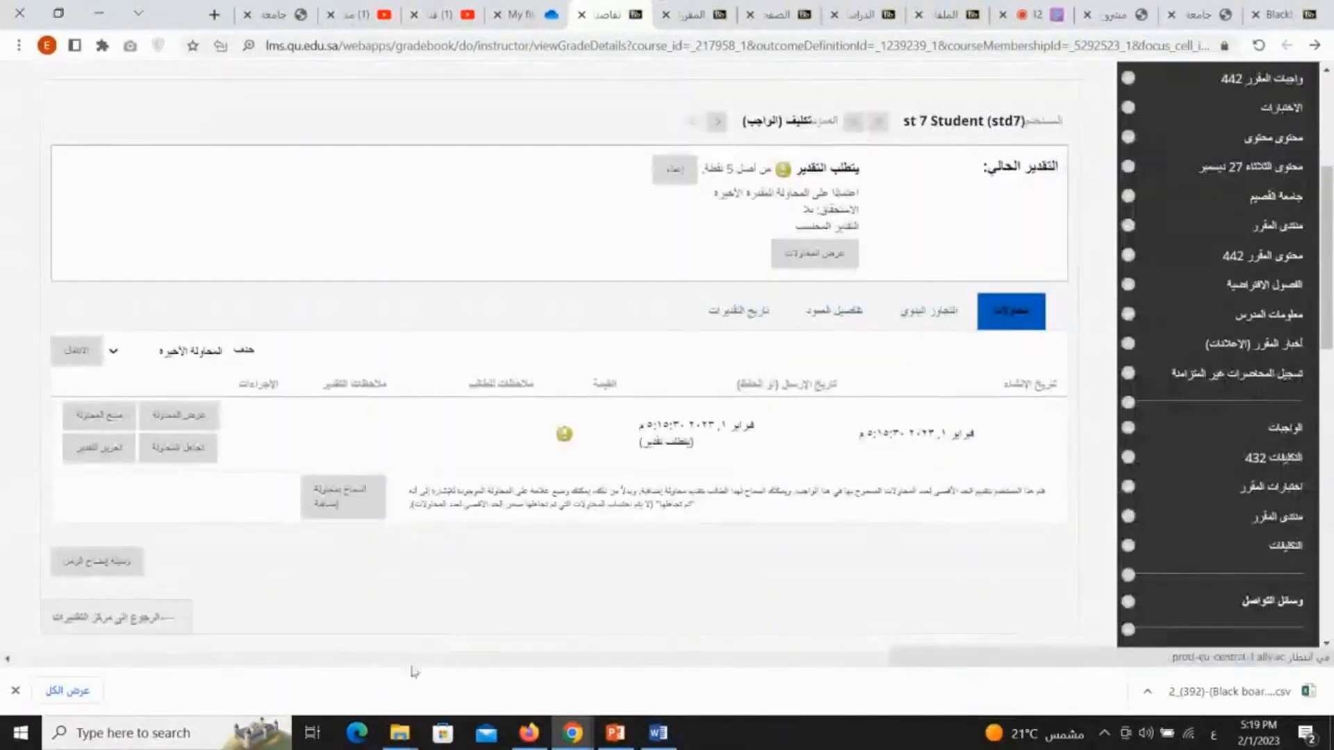
{"action": "left_click", "coordinate": [195, 425]}
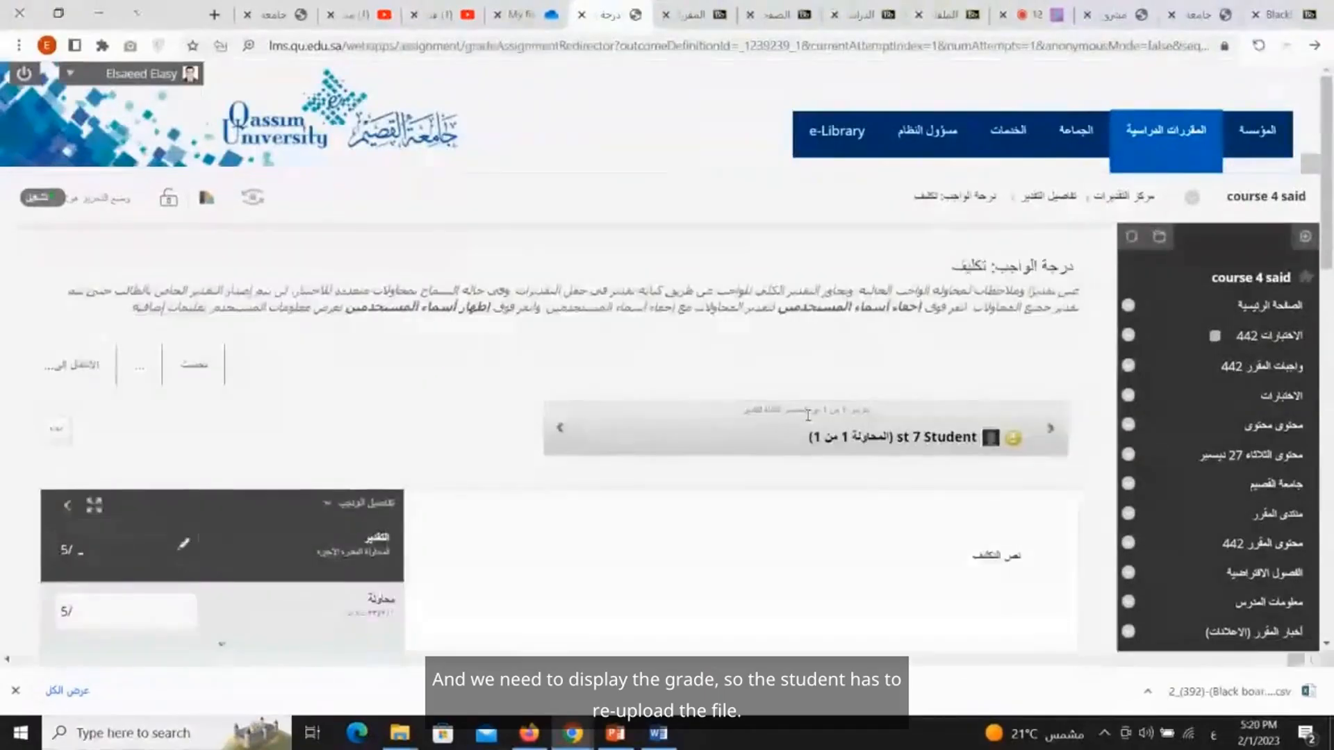
{"action": "scroll", "coordinate": [808, 416], "scroll_direction": "down", "scroll_amount": 2}
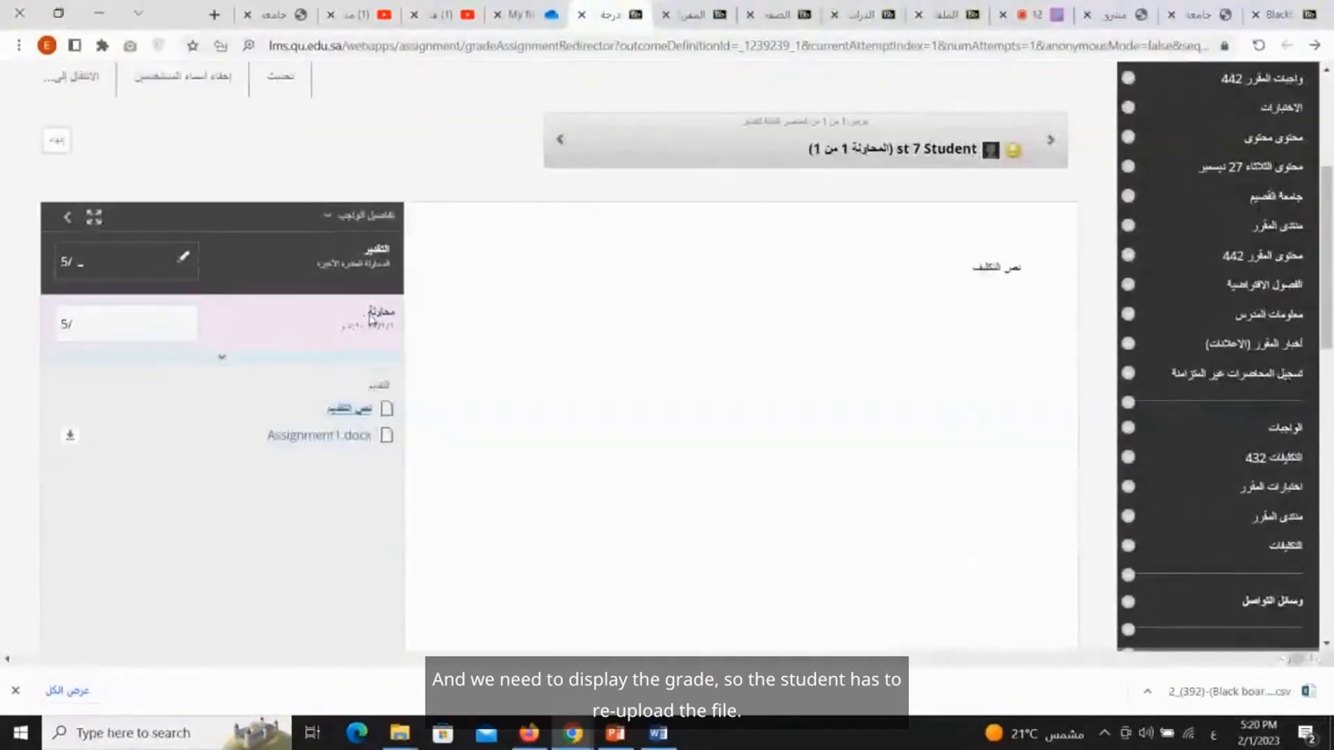
{"action": "left_click", "coordinate": [370, 318]}
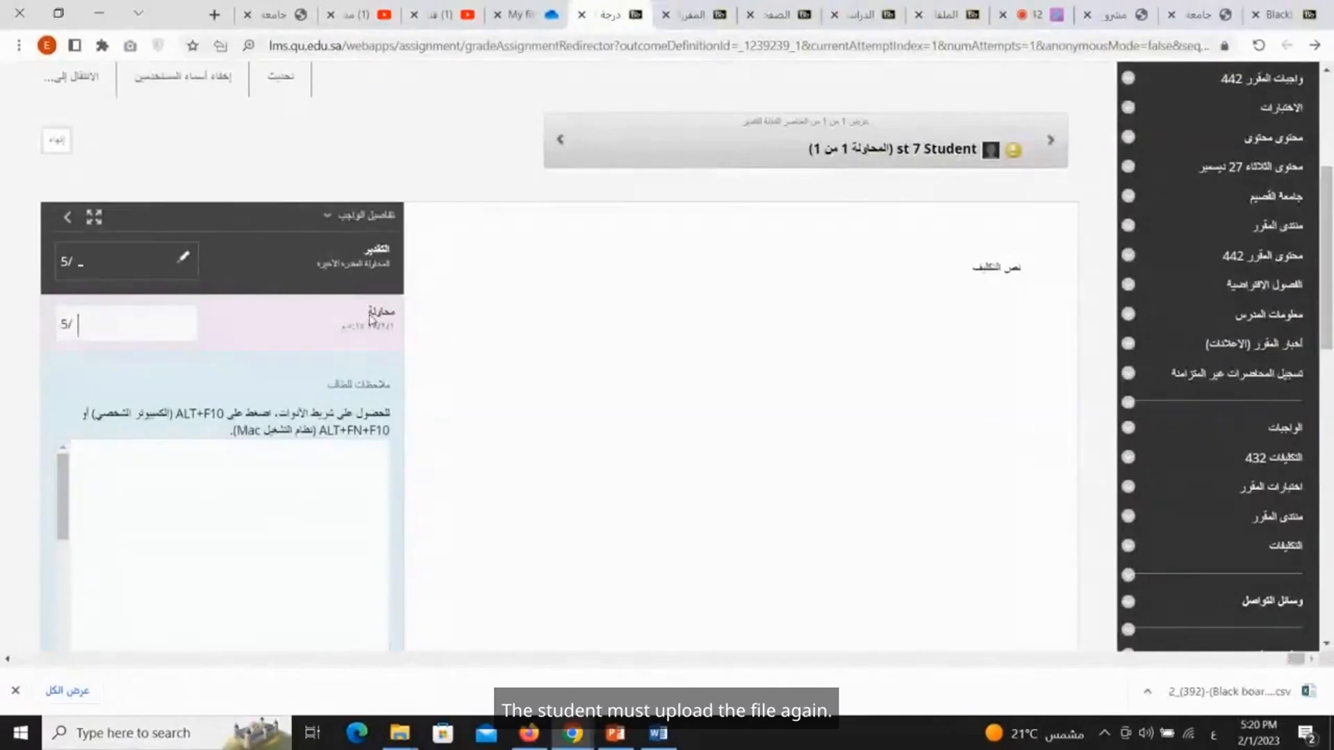
{"action": "scroll", "coordinate": [502, 363], "scroll_direction": "down", "scroll_amount": 4}
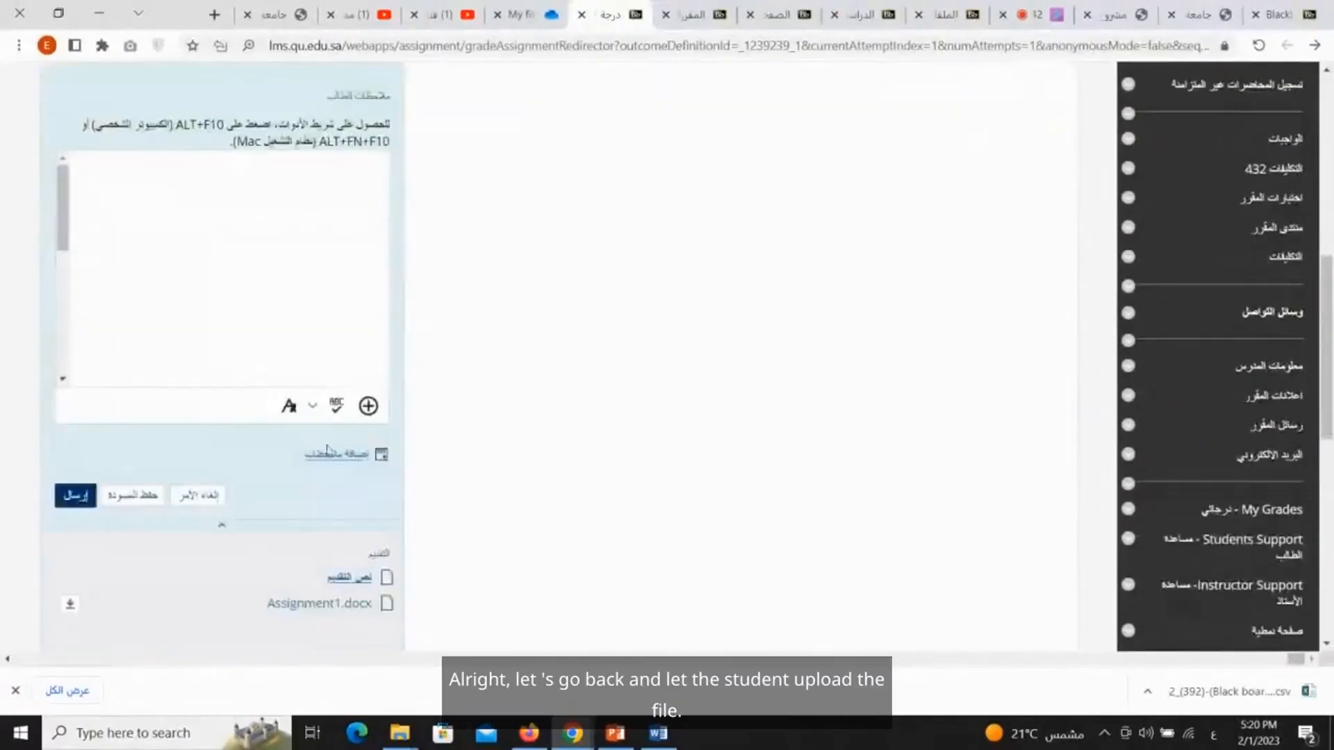
{"action": "scroll", "coordinate": [447, 551], "scroll_direction": "up", "scroll_amount": 2}
{"action": "scroll", "coordinate": [391, 411], "scroll_direction": "down", "scroll_amount": 4}
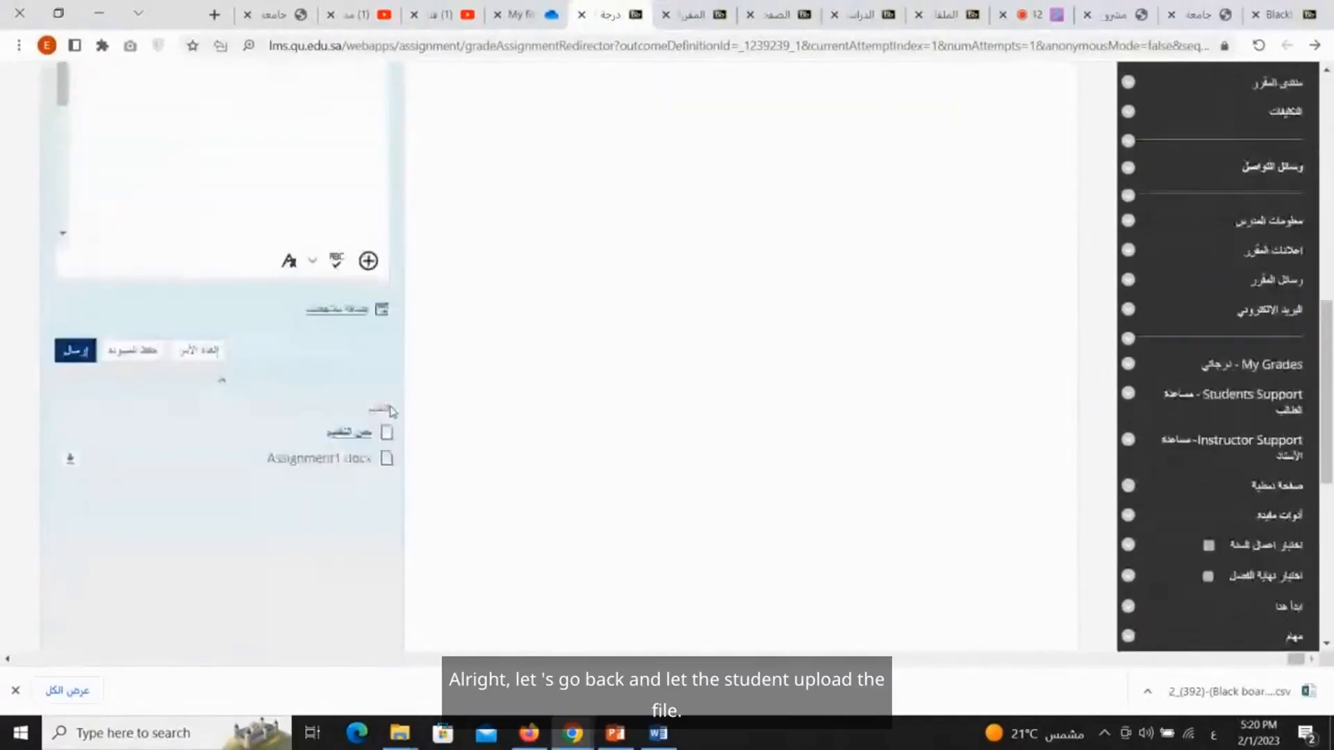
Step: Preview the attached Assignment1.docx in the submitted attempt and check the student's submission review page in Firefox
{"action": "left_click", "coordinate": [344, 458]}
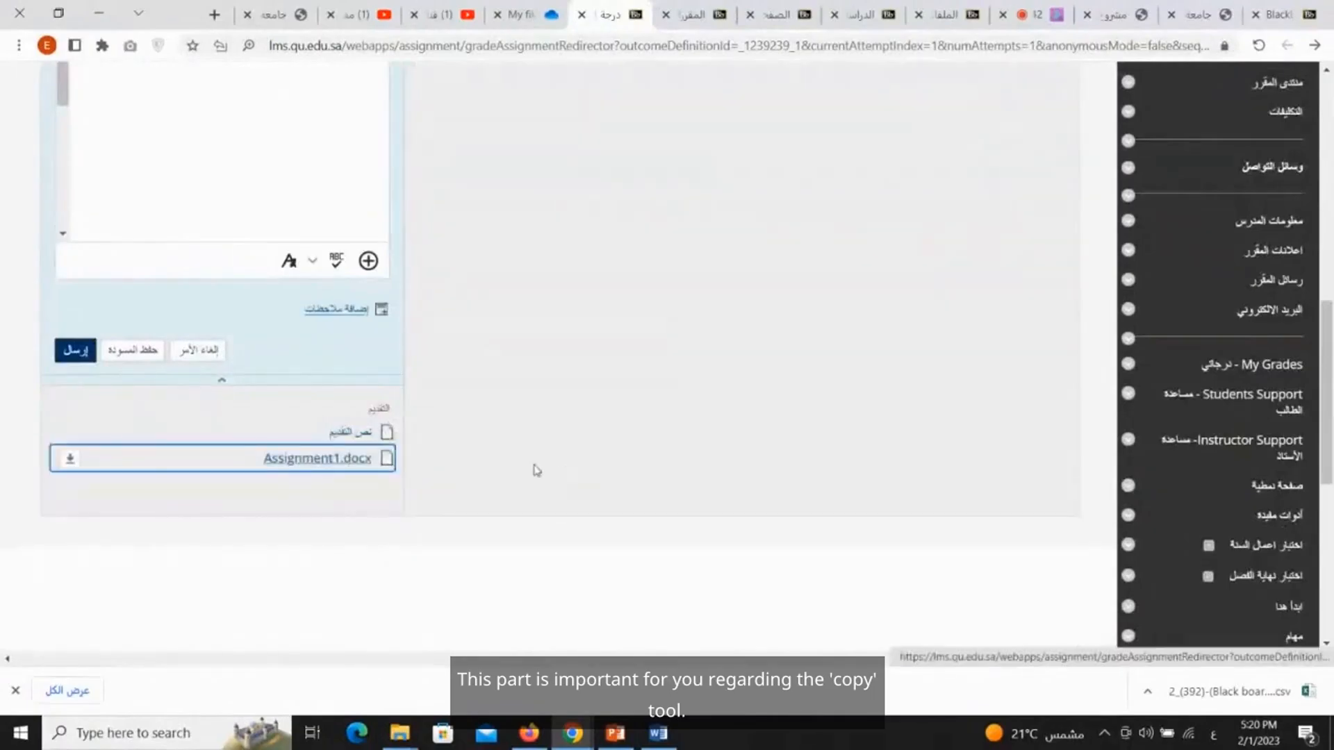
{"action": "scroll", "coordinate": [536, 471], "scroll_direction": "up", "scroll_amount": 4}
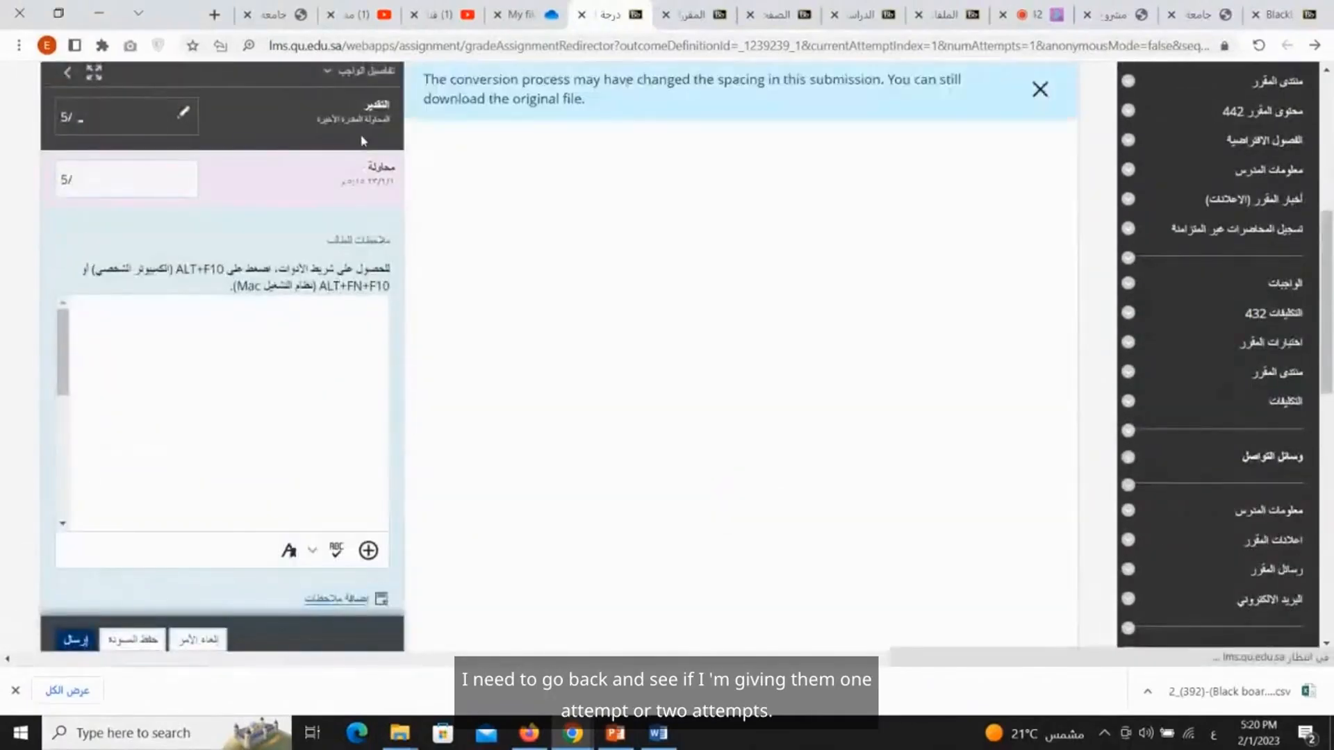
{"action": "left_click", "coordinate": [530, 734]}
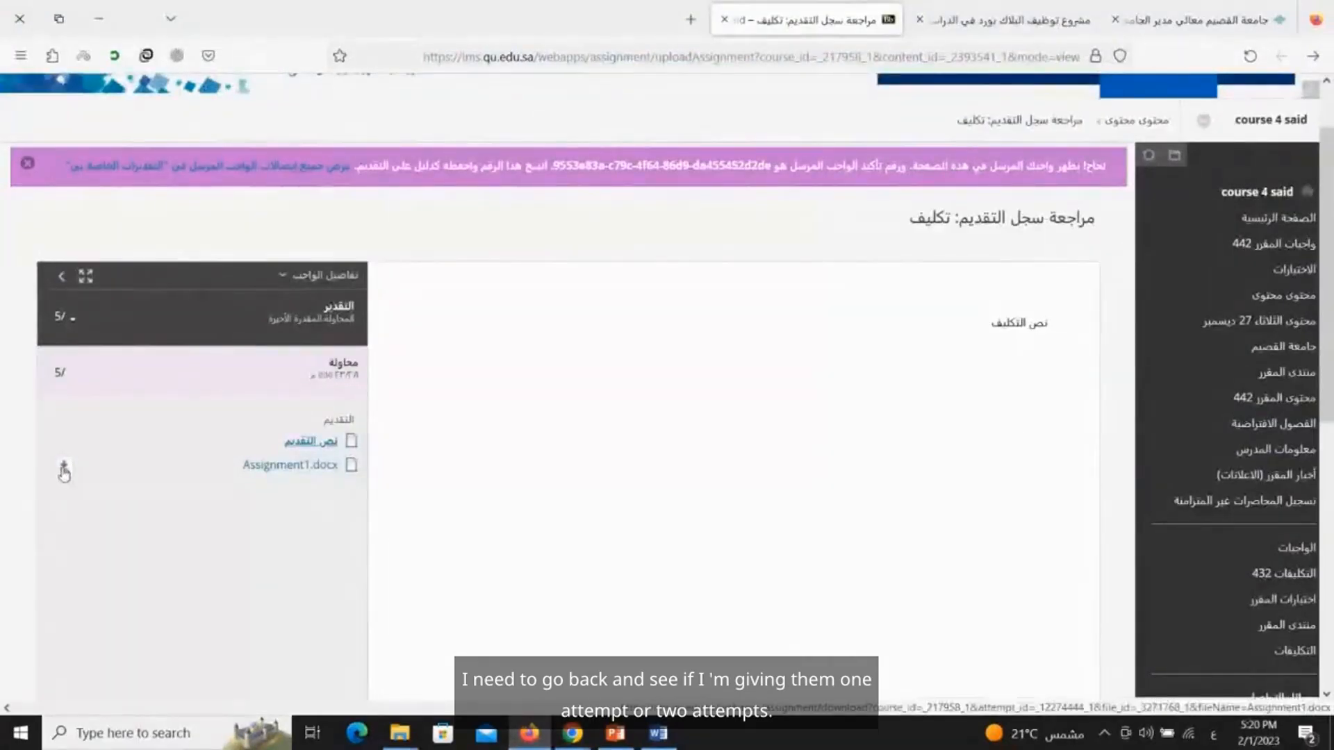
{"action": "scroll", "coordinate": [587, 501], "scroll_direction": "down", "scroll_amount": 3}
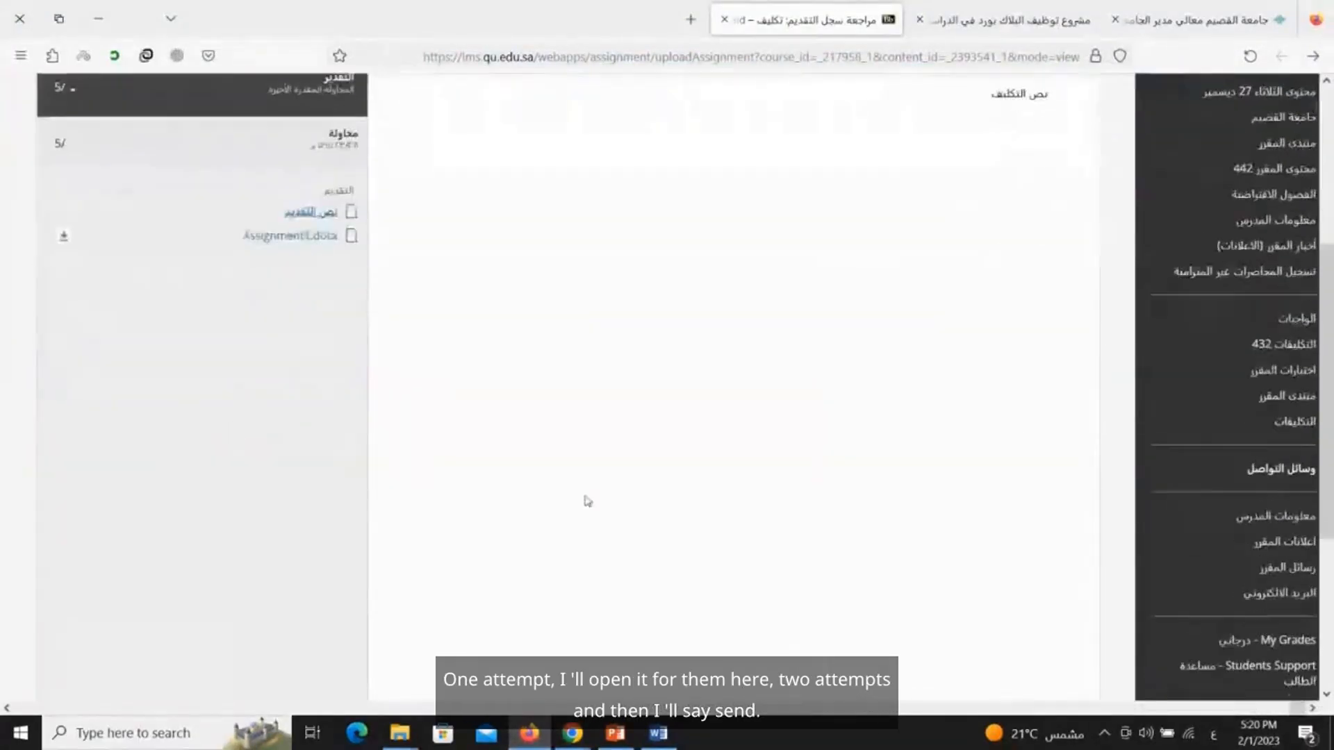
Step: Return to the instructor's course in Chrome and open the assignment تكليف from the content area محتوى محتوى for editing
{"action": "mouse_move", "coordinate": [573, 734]}
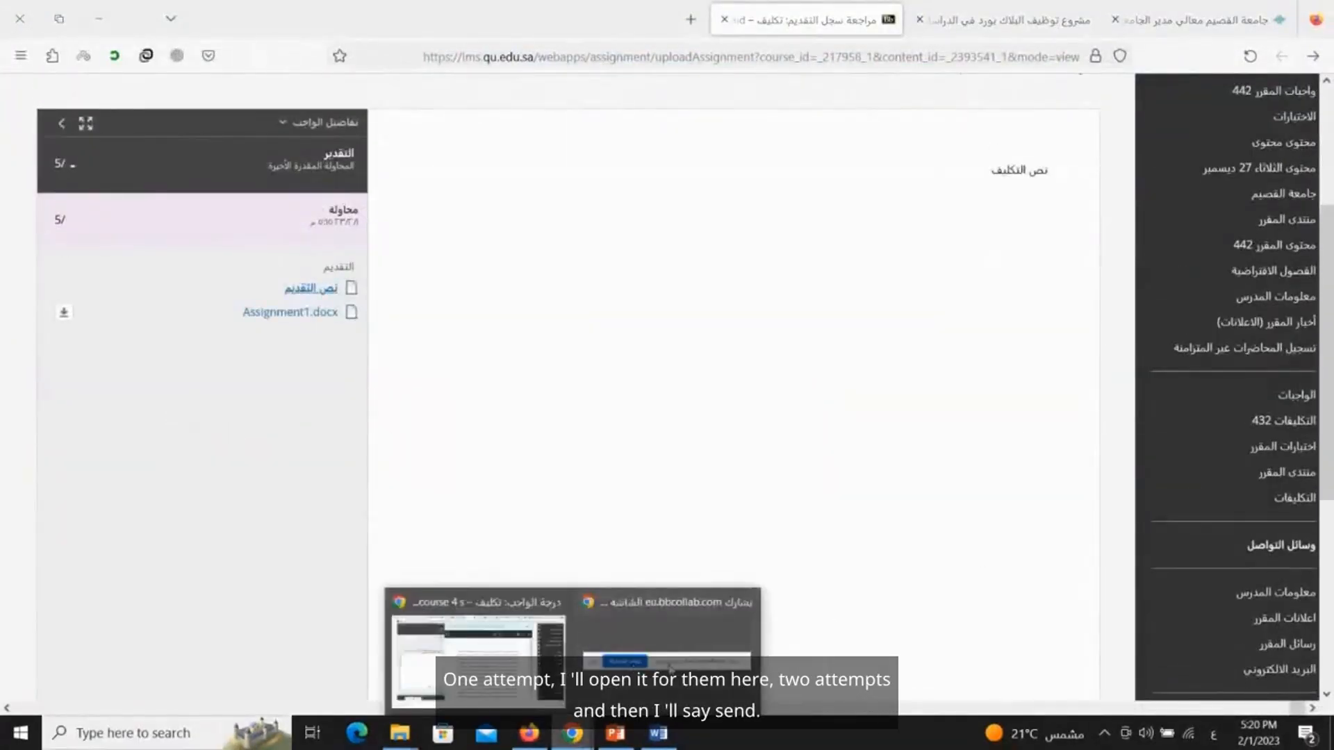
{"action": "left_click", "coordinate": [491, 688]}
{"action": "scroll", "coordinate": [903, 417], "scroll_direction": "up", "scroll_amount": 4}
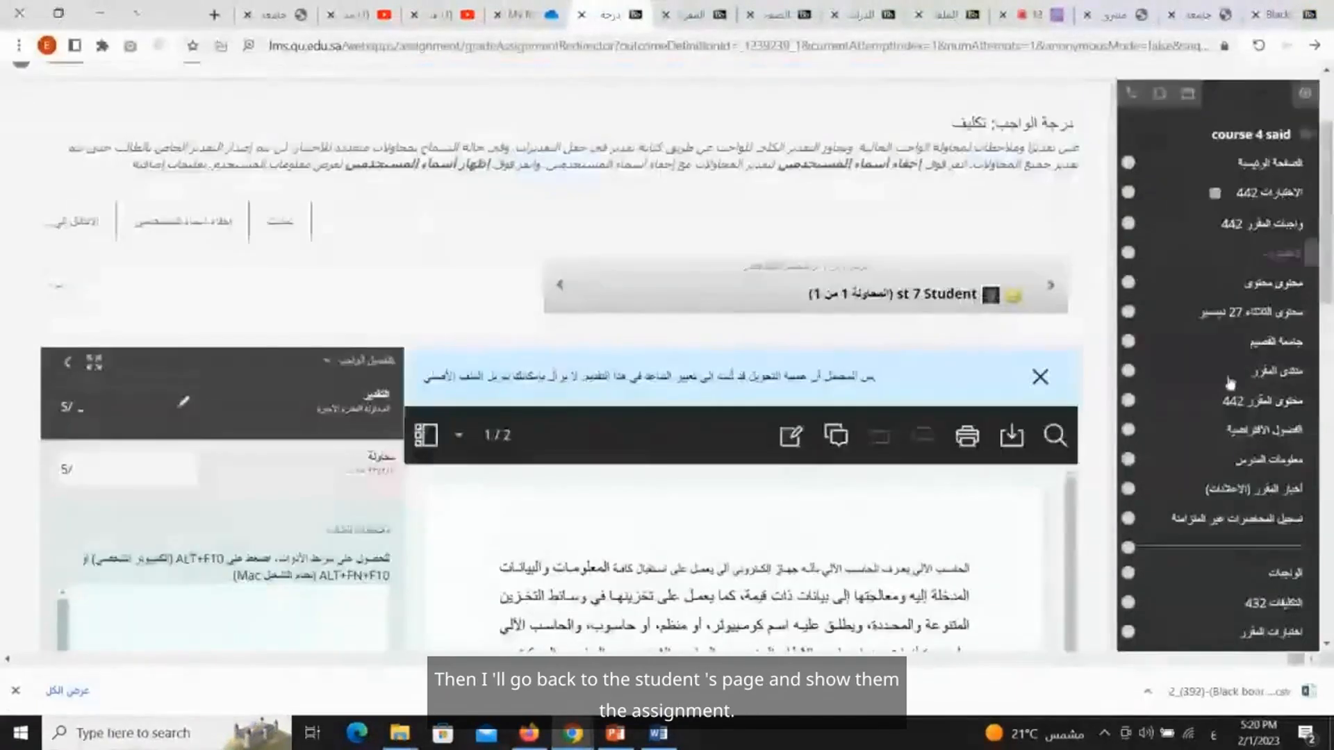
{"action": "left_click", "coordinate": [1271, 286]}
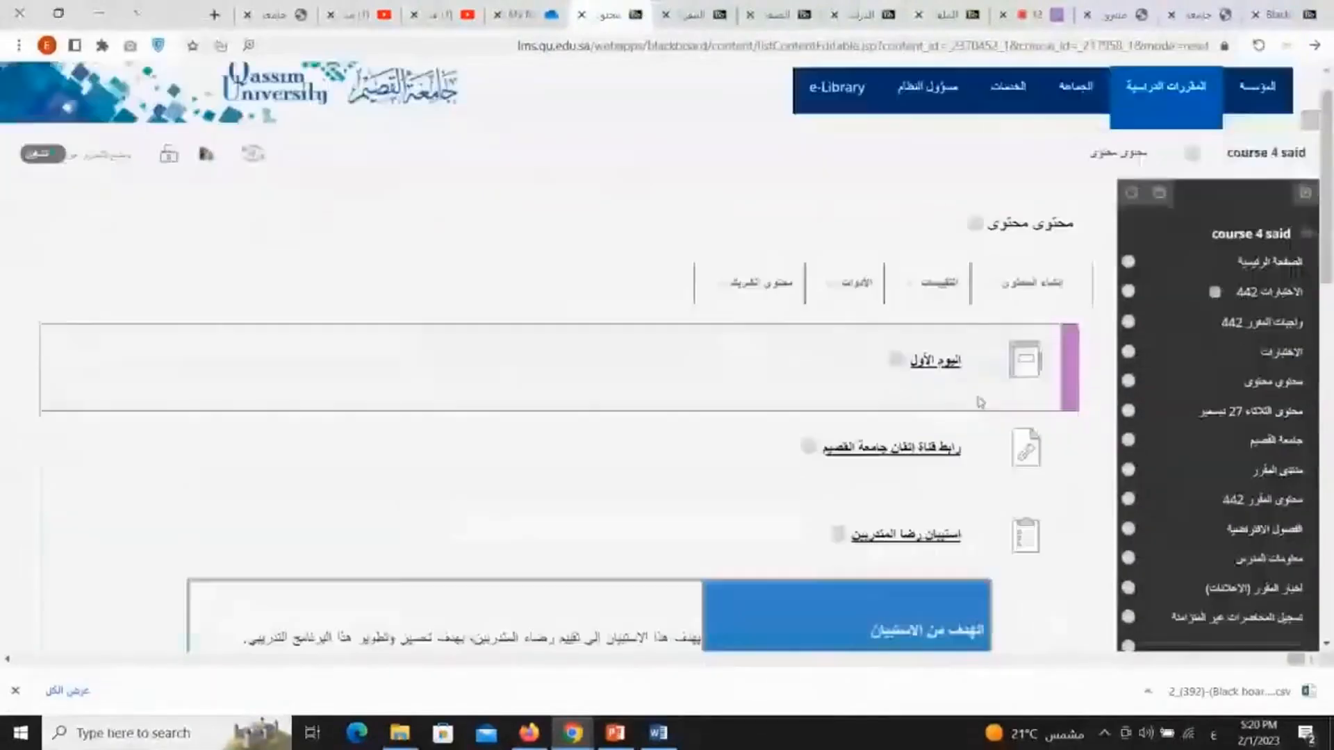
{"action": "scroll", "coordinate": [979, 408], "scroll_direction": "down", "scroll_amount": 3}
{"action": "scroll", "coordinate": [979, 407], "scroll_direction": "down", "scroll_amount": 4}
{"action": "left_click", "coordinate": [918, 454]}
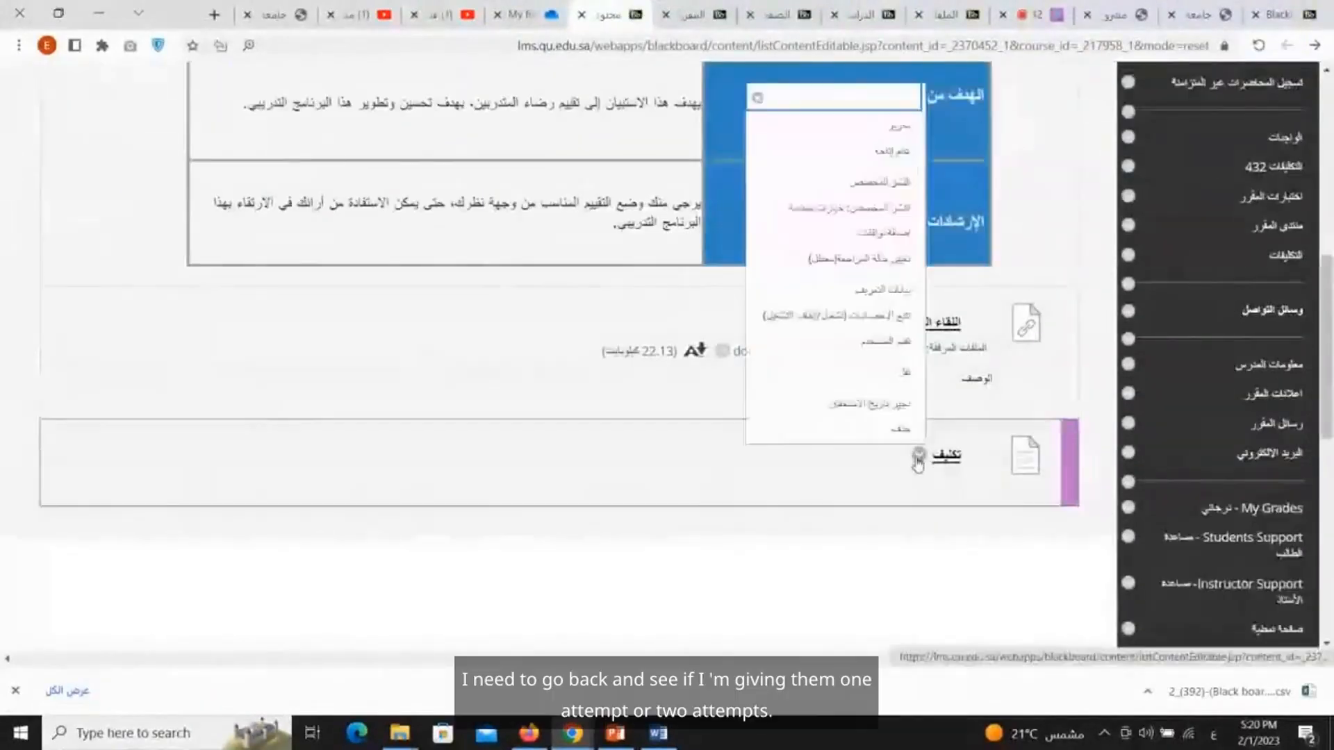
{"action": "left_click", "coordinate": [898, 128]}
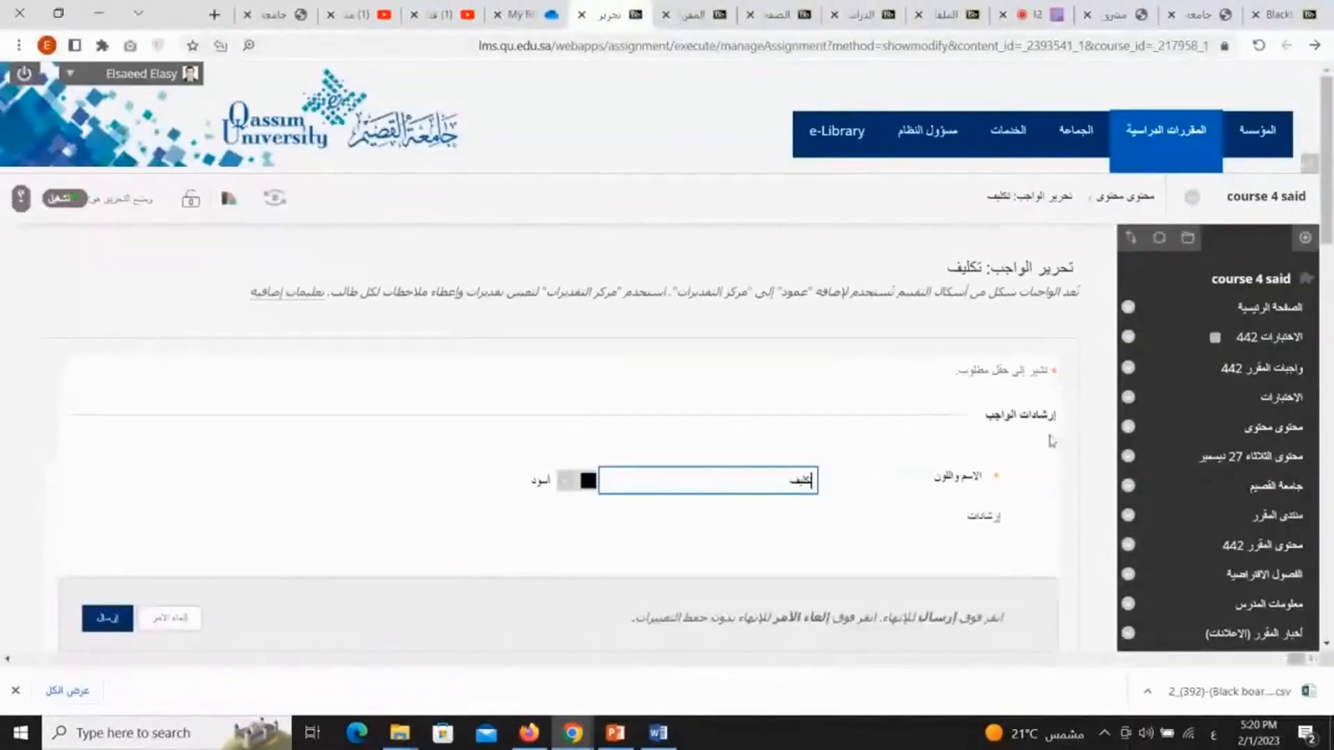
Step: Allow multiple attempts (محاولات متعددة) with a maximum of 2 in the assignment's submission details and save the assignment
{"action": "scroll", "coordinate": [1055, 441], "scroll_direction": "down", "scroll_amount": 12}
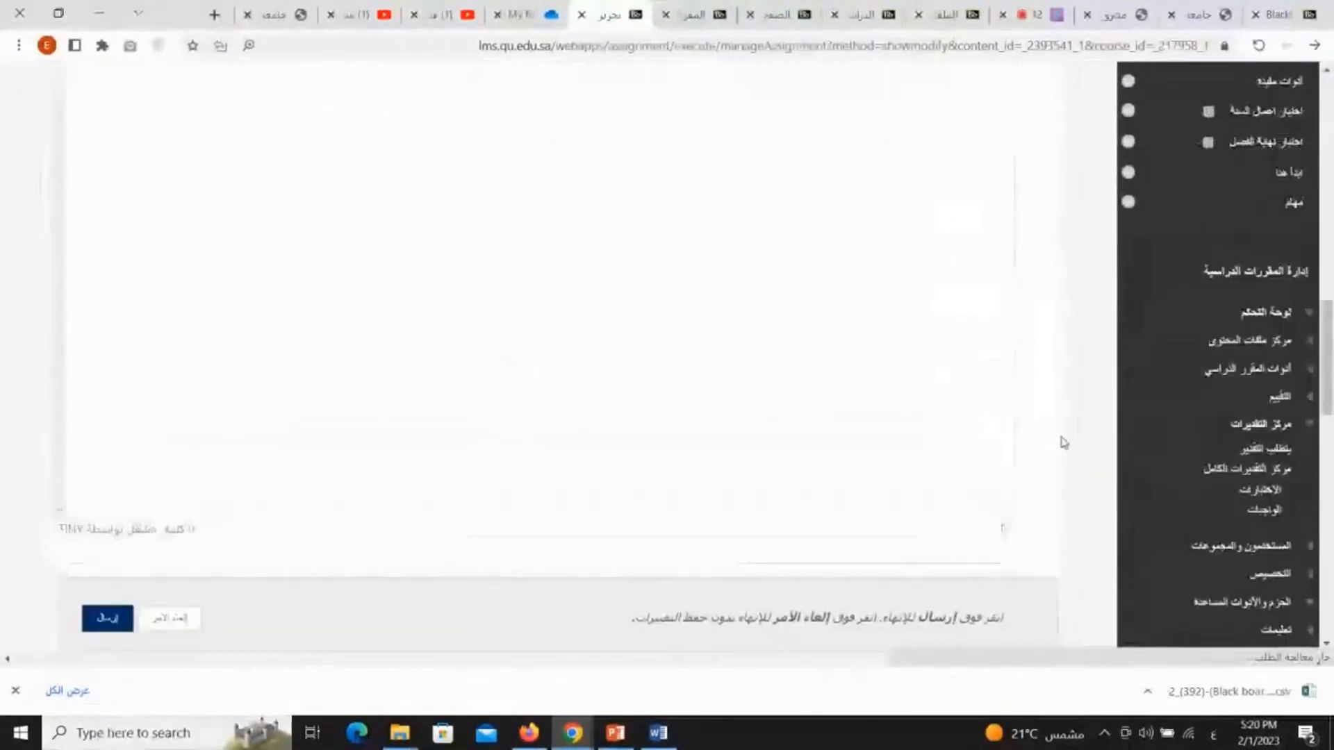
{"action": "scroll", "coordinate": [1061, 442], "scroll_direction": "down", "scroll_amount": 10}
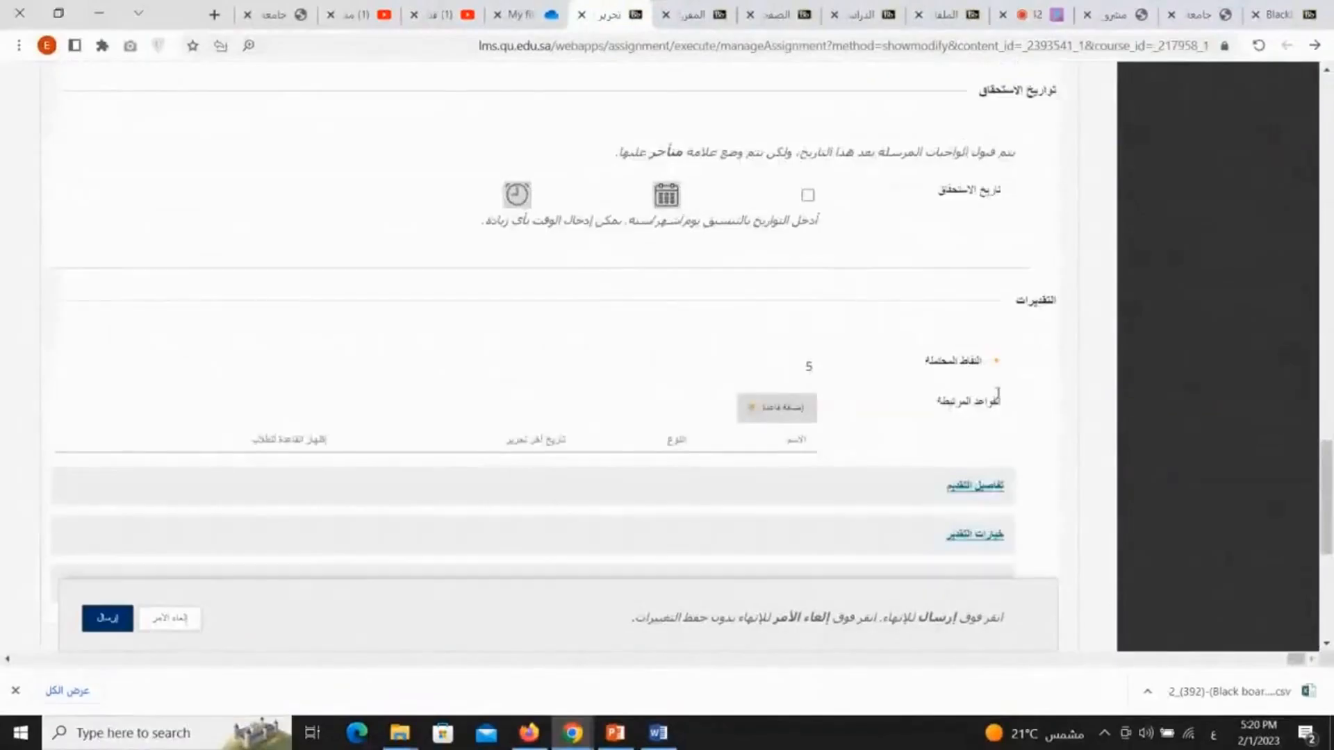
{"action": "scroll", "coordinate": [1004, 399], "scroll_direction": "down", "scroll_amount": 2}
{"action": "left_click", "coordinate": [976, 340]}
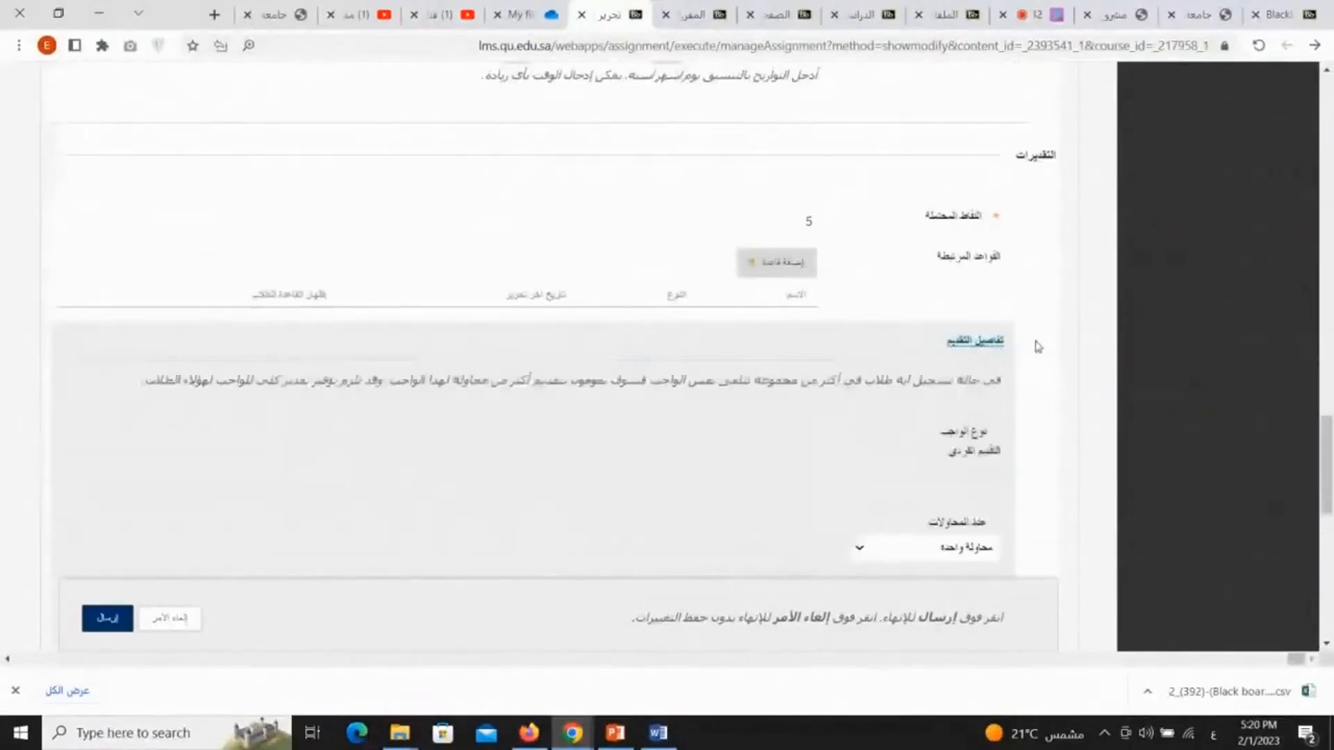
{"action": "scroll", "coordinate": [1028, 347], "scroll_direction": "down", "scroll_amount": 2}
{"action": "left_click", "coordinate": [965, 403]}
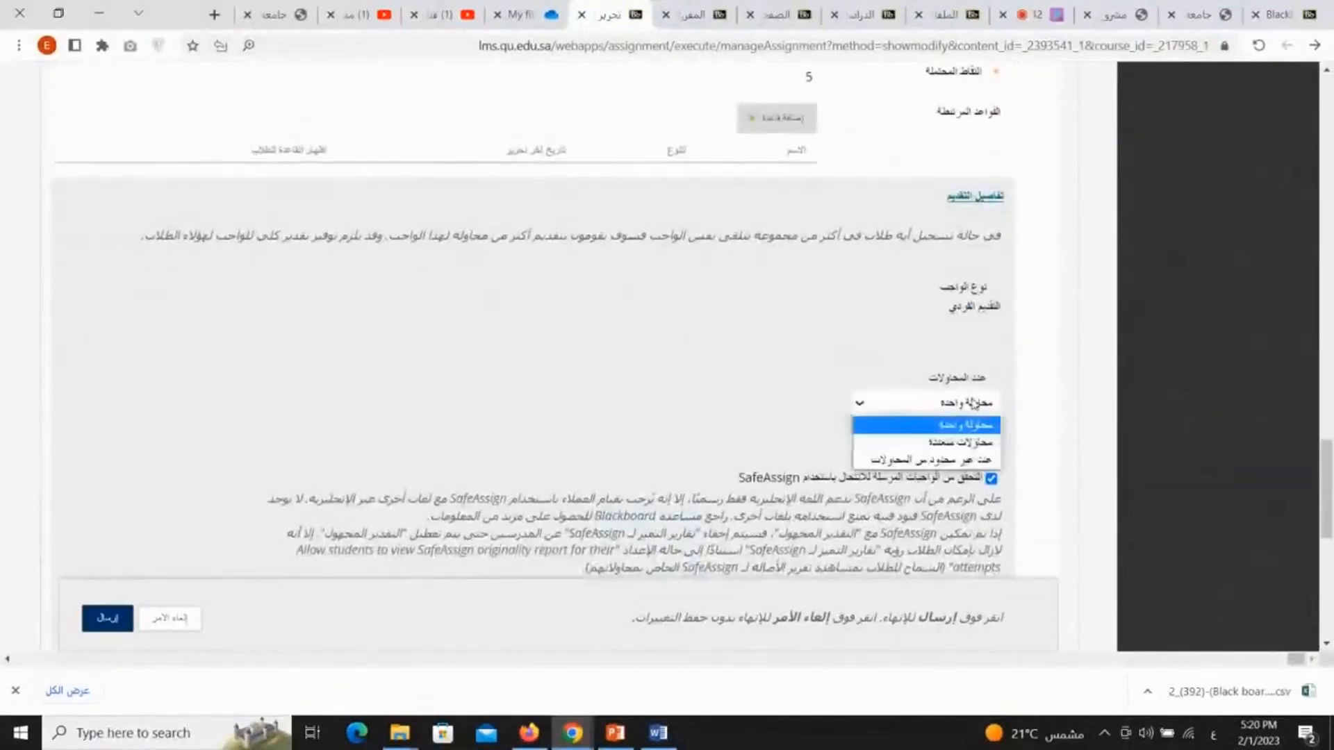
{"action": "left_click", "coordinate": [966, 442]}
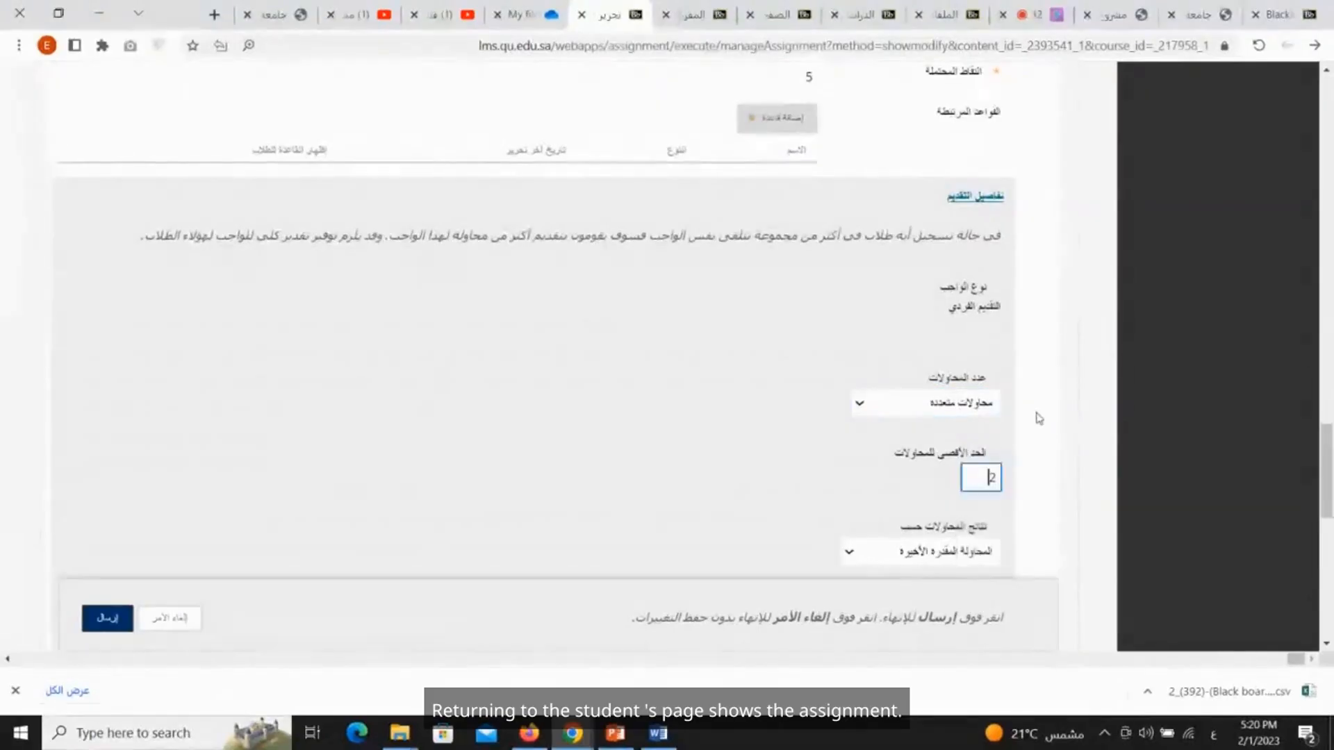
{"action": "left_click", "coordinate": [1037, 418]}
{"action": "scroll", "coordinate": [1037, 418], "scroll_direction": "down", "scroll_amount": 4}
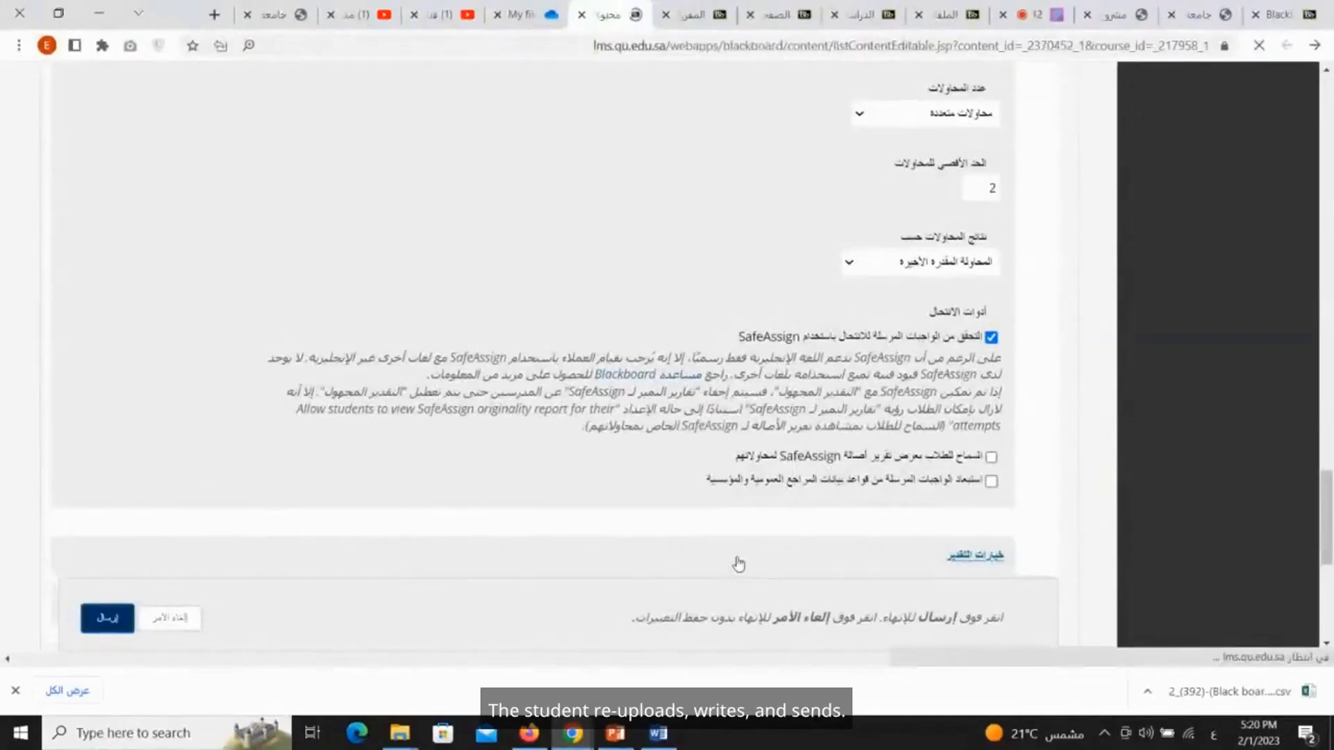
Step: Switch to the student's session in Firefox, open تكليف from محتوى محتوى and start a new attempt
{"action": "left_click", "coordinate": [528, 733]}
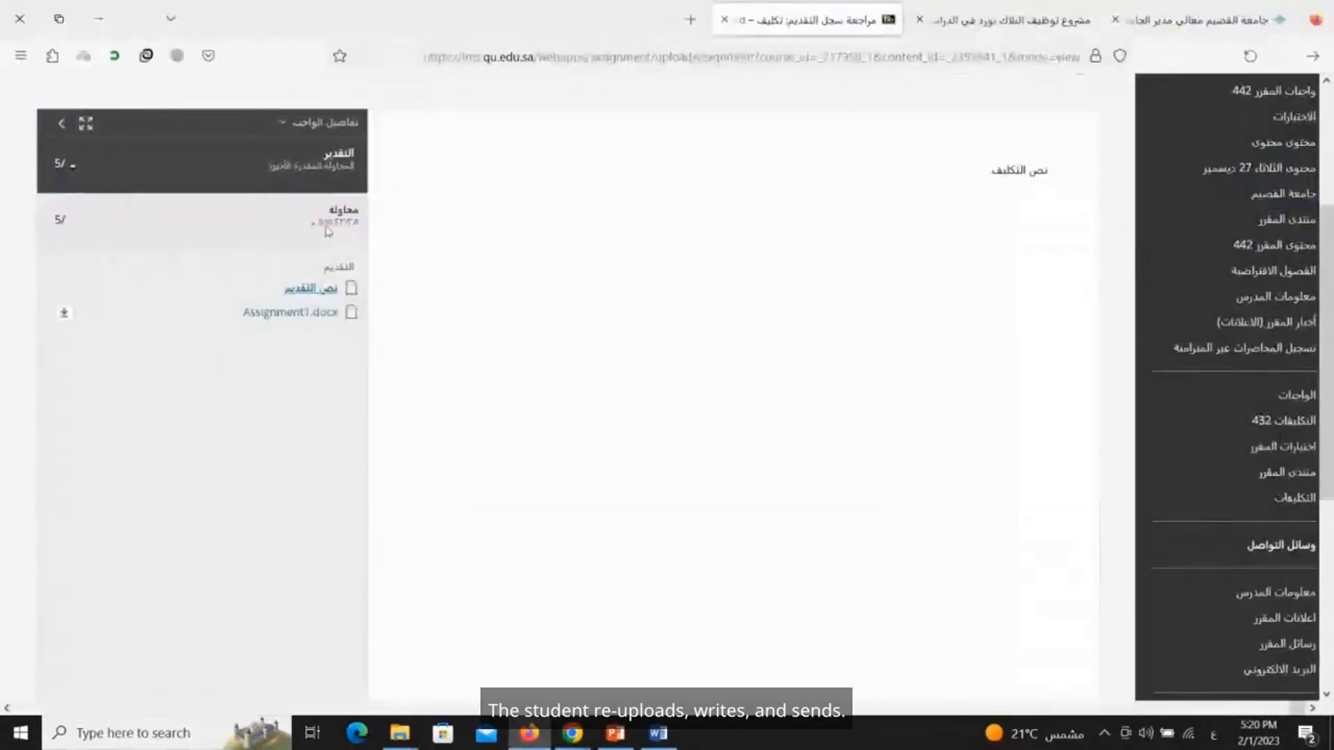
{"action": "scroll", "coordinate": [799, 391], "scroll_direction": "up", "scroll_amount": 3}
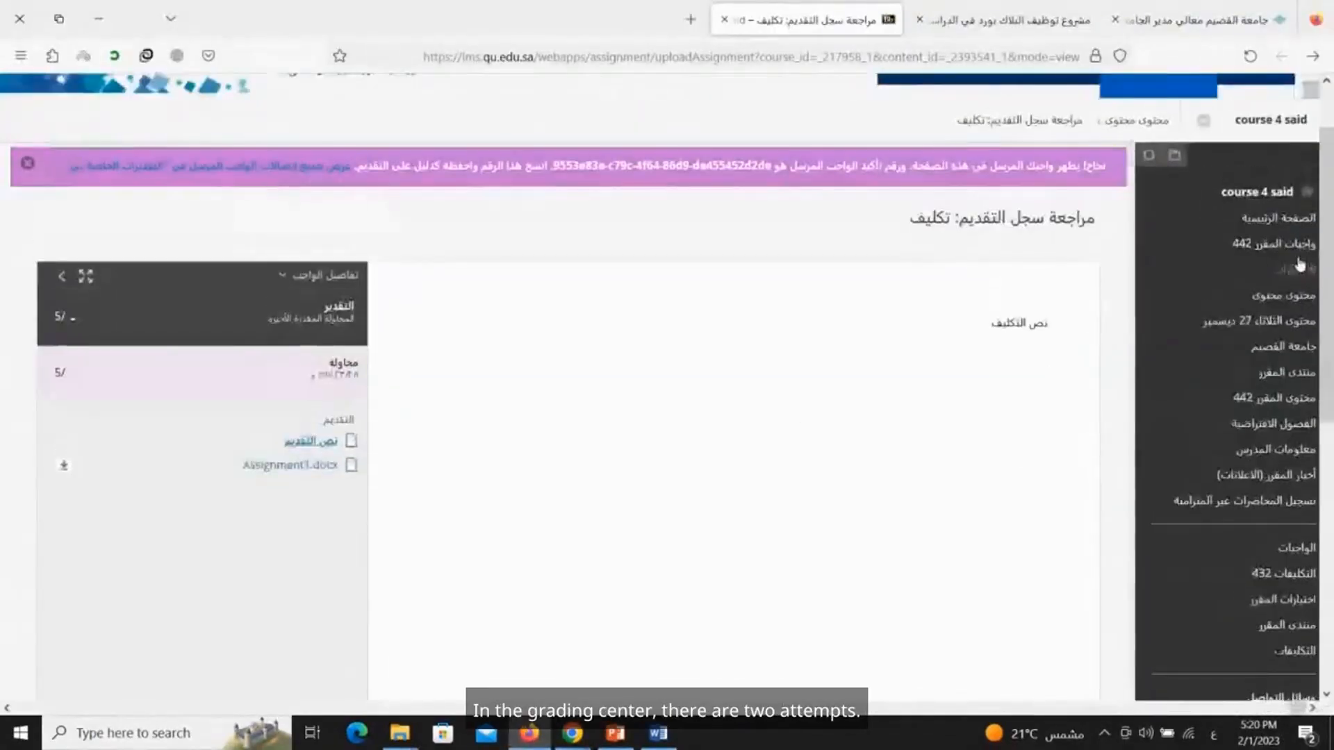
{"action": "left_click", "coordinate": [1284, 295]}
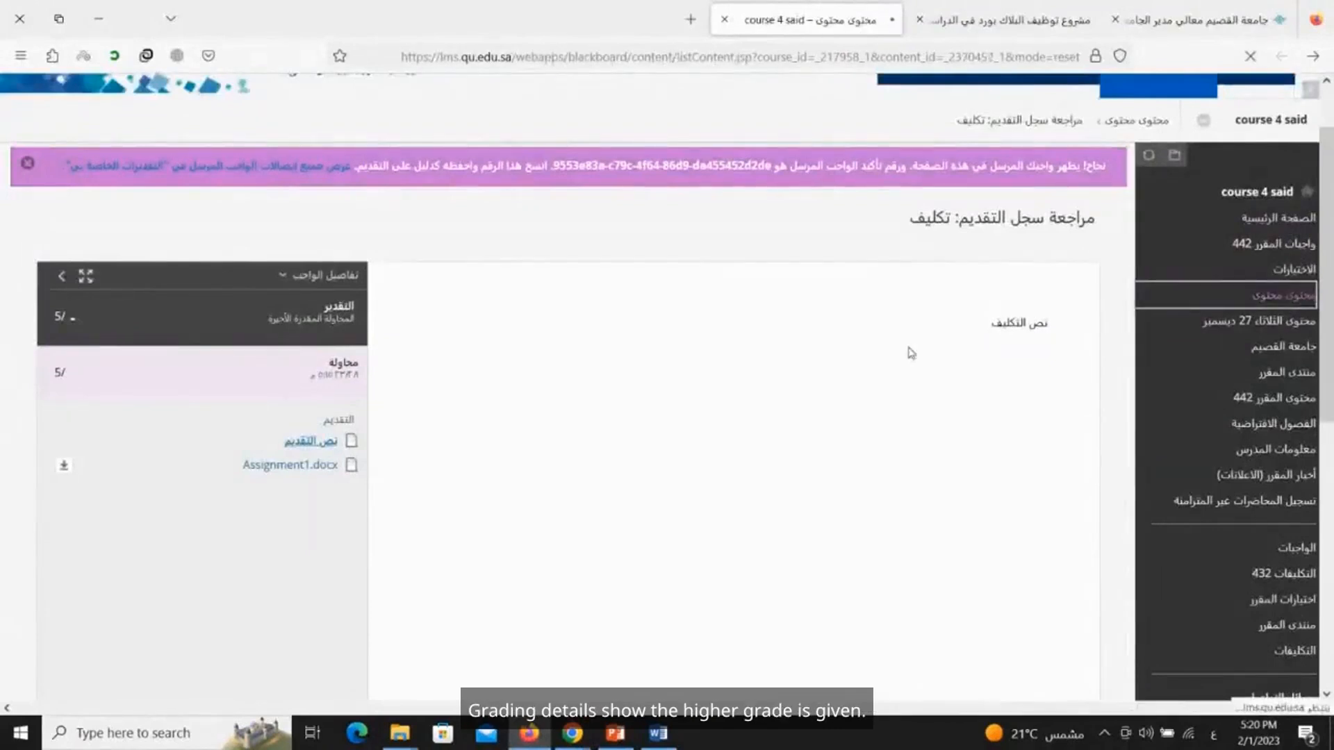
{"action": "scroll", "coordinate": [1008, 531], "scroll_direction": "down", "scroll_amount": 5}
{"action": "left_click", "coordinate": [1006, 530]}
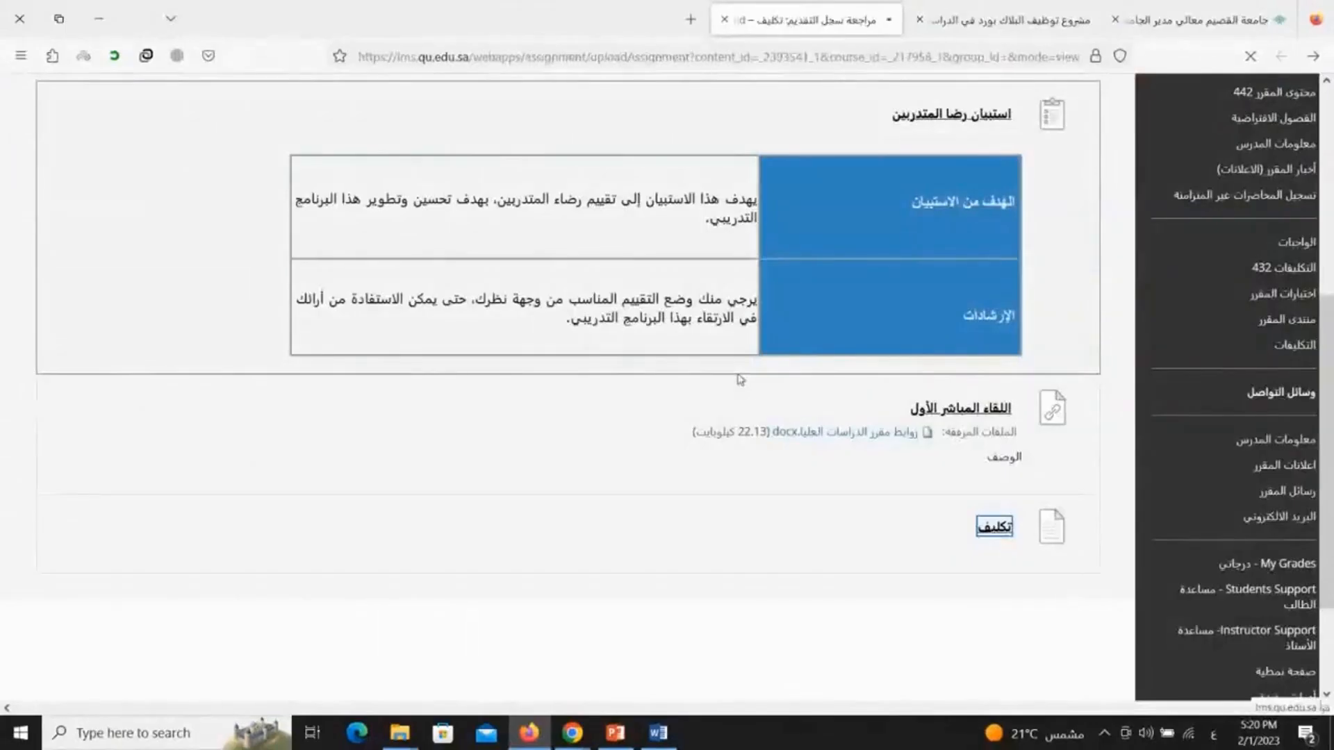
{"action": "scroll", "coordinate": [558, 438], "scroll_direction": "down", "scroll_amount": 2}
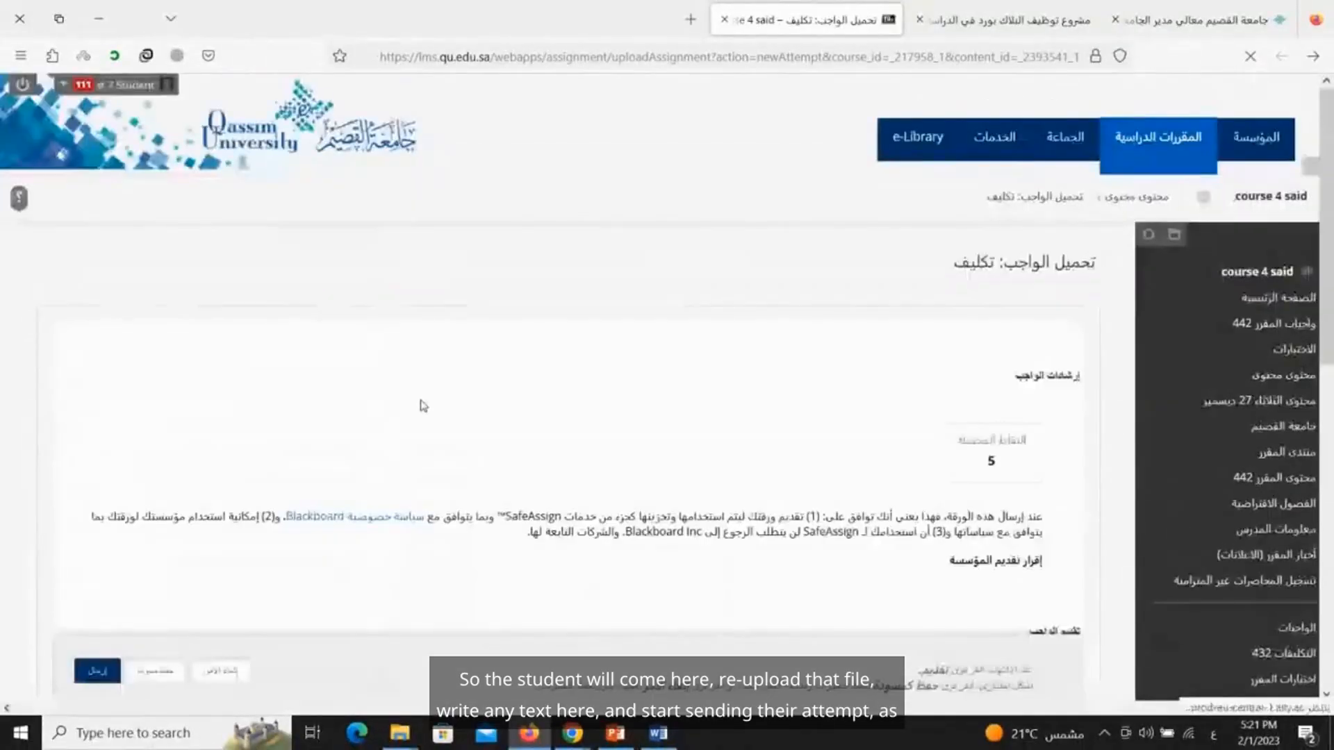
Step: Attach Assignment1.docx to the new attempt, write النص as the text submission and submit the assignment
{"action": "scroll", "coordinate": [883, 408], "scroll_direction": "down", "scroll_amount": 4}
{"action": "left_click", "coordinate": [798, 451]}
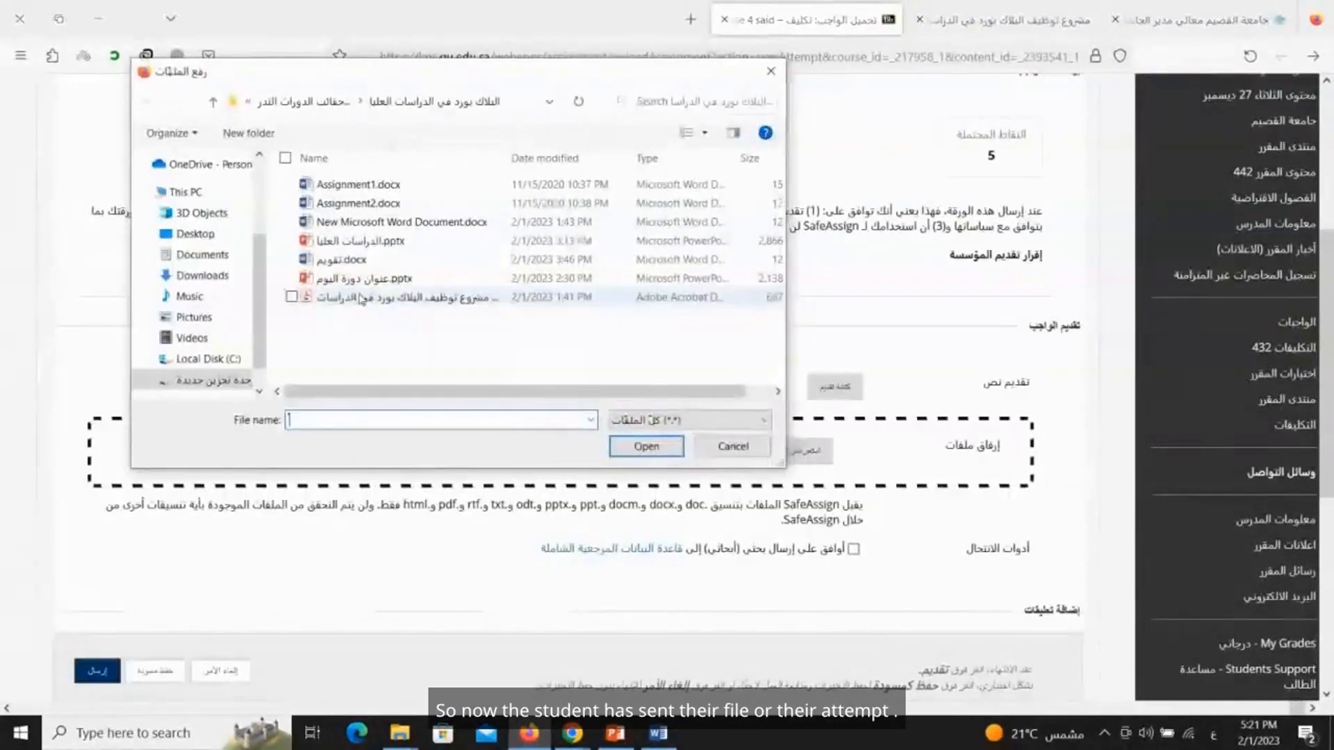
{"action": "double_click", "coordinate": [362, 185]}
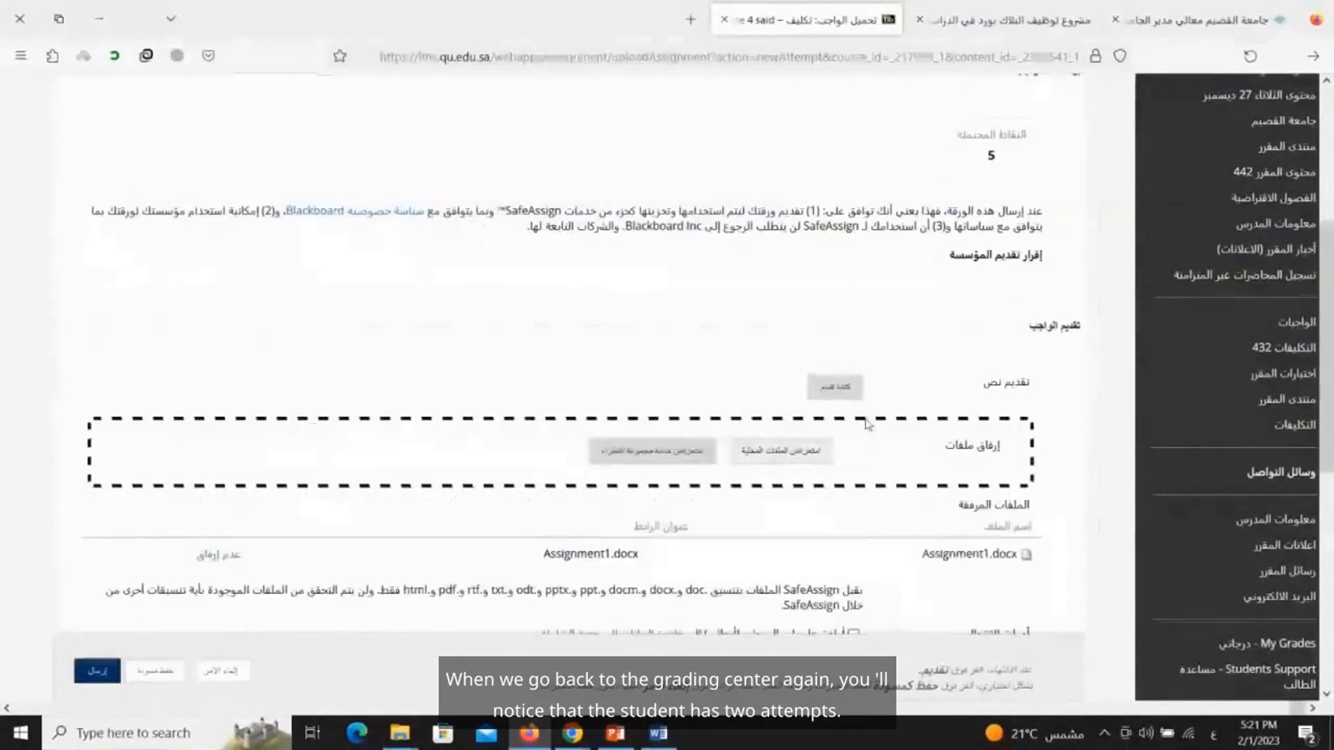
{"action": "left_click", "coordinate": [840, 388]}
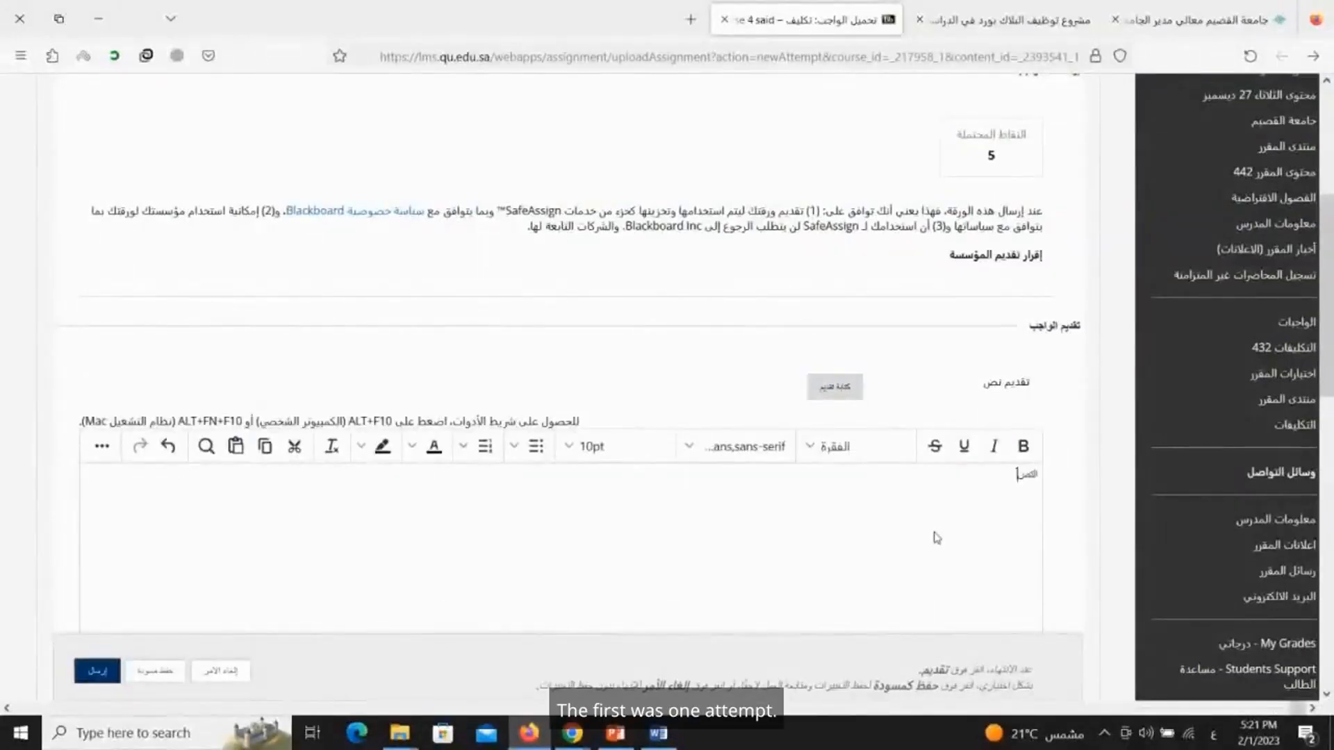
{"action": "scroll", "coordinate": [937, 538], "scroll_direction": "down", "scroll_amount": 2}
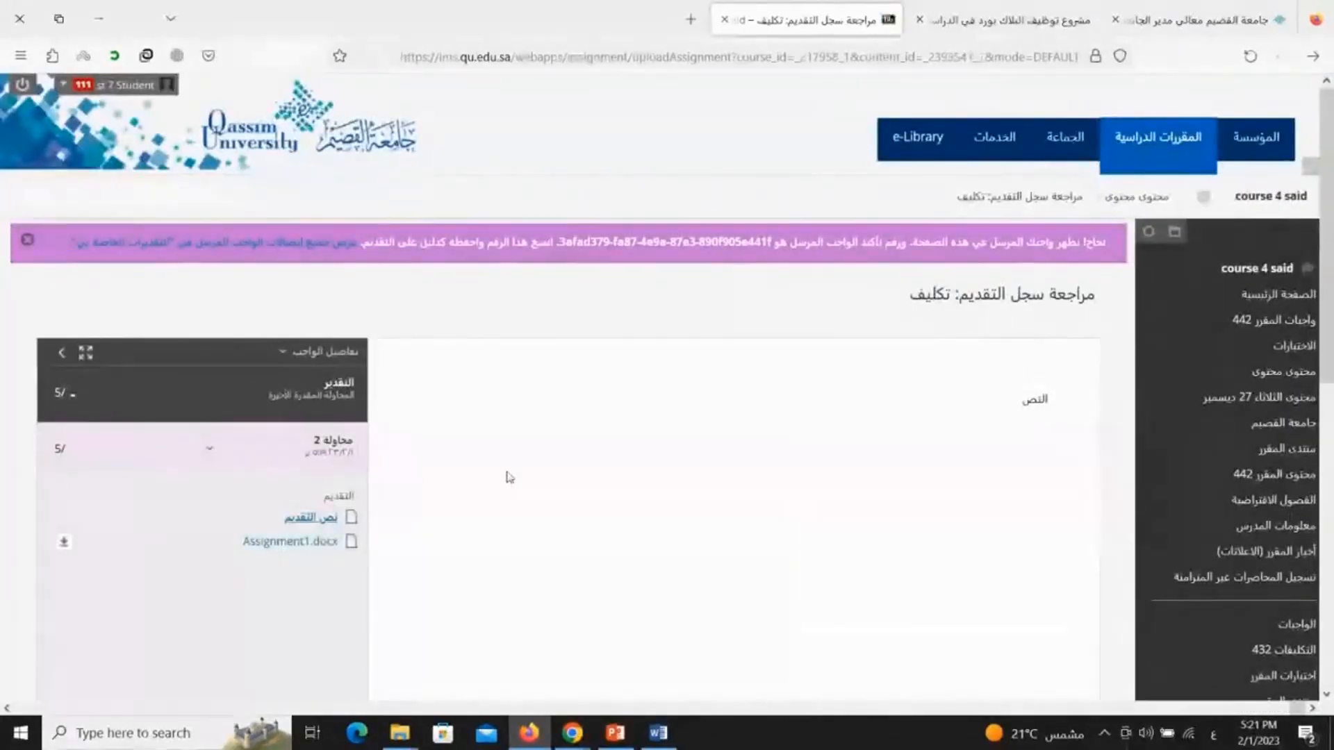
Step: Return to the instructor's course in Chrome and open the full Grade Center at the student's تكليف entry
{"action": "scroll", "coordinate": [864, 244], "scroll_direction": "down", "scroll_amount": 2}
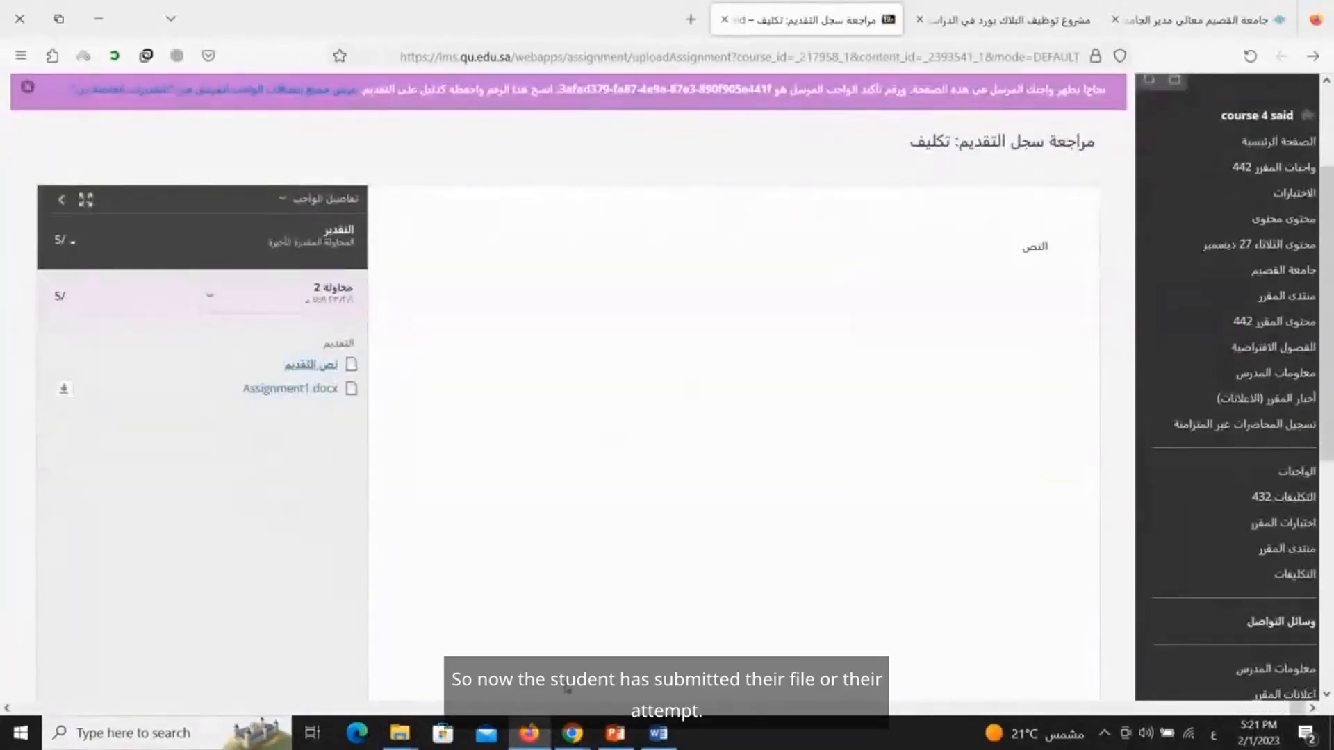
{"action": "mouse_move", "coordinate": [572, 732]}
{"action": "left_click", "coordinate": [510, 687]}
{"action": "scroll", "coordinate": [1164, 486], "scroll_direction": "down", "scroll_amount": 10}
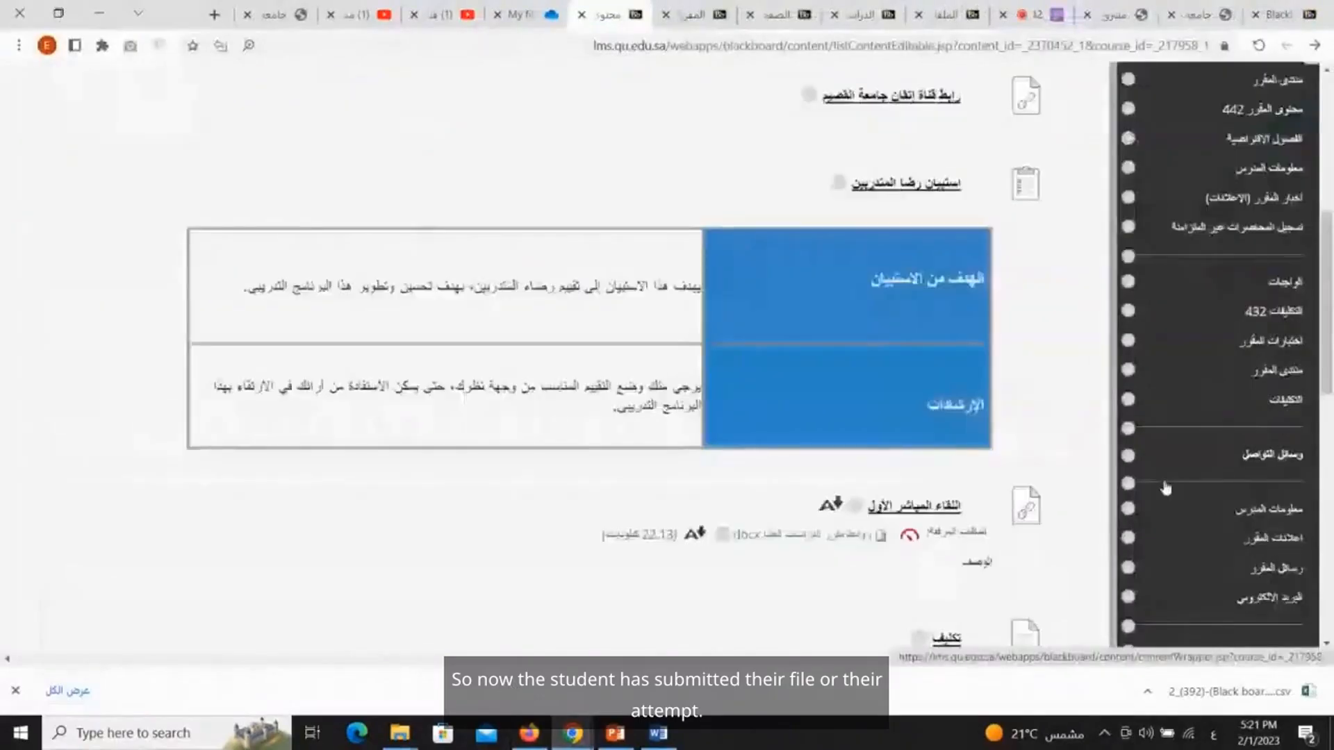
{"action": "scroll", "coordinate": [1303, 582], "scroll_direction": "down", "scroll_amount": 5}
{"action": "left_click", "coordinate": [1263, 414]}
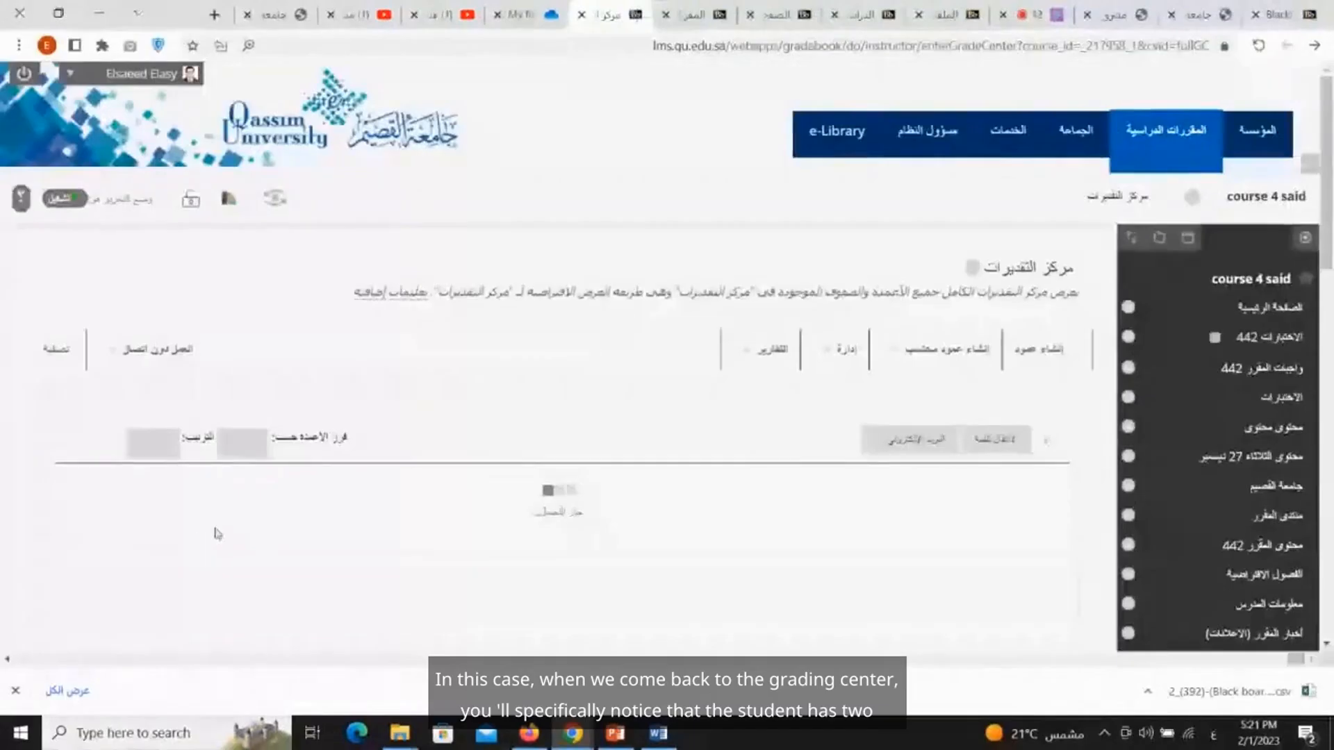
{"action": "scroll", "coordinate": [464, 395], "scroll_direction": "down", "scroll_amount": 3}
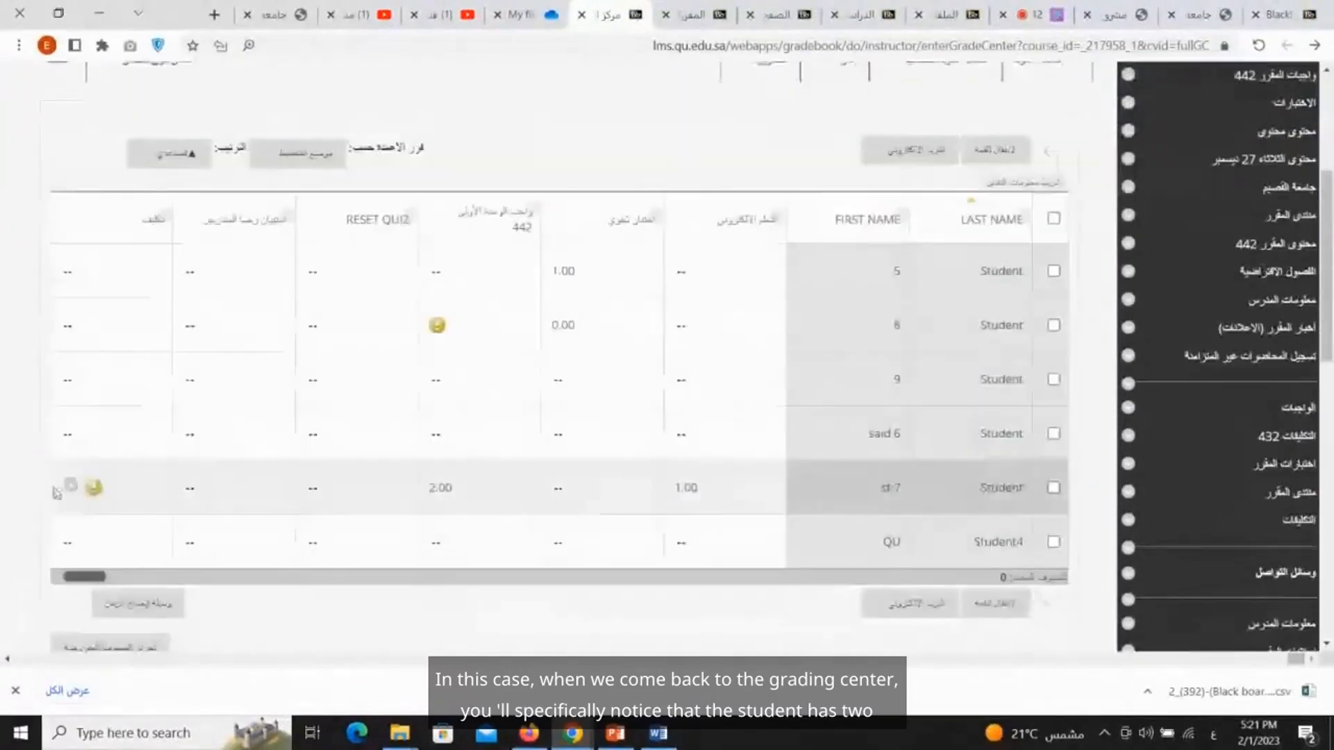
Step: Open the grade details of the student's تكليف entry and review the list of submitted attempts
{"action": "left_click", "coordinate": [73, 488]}
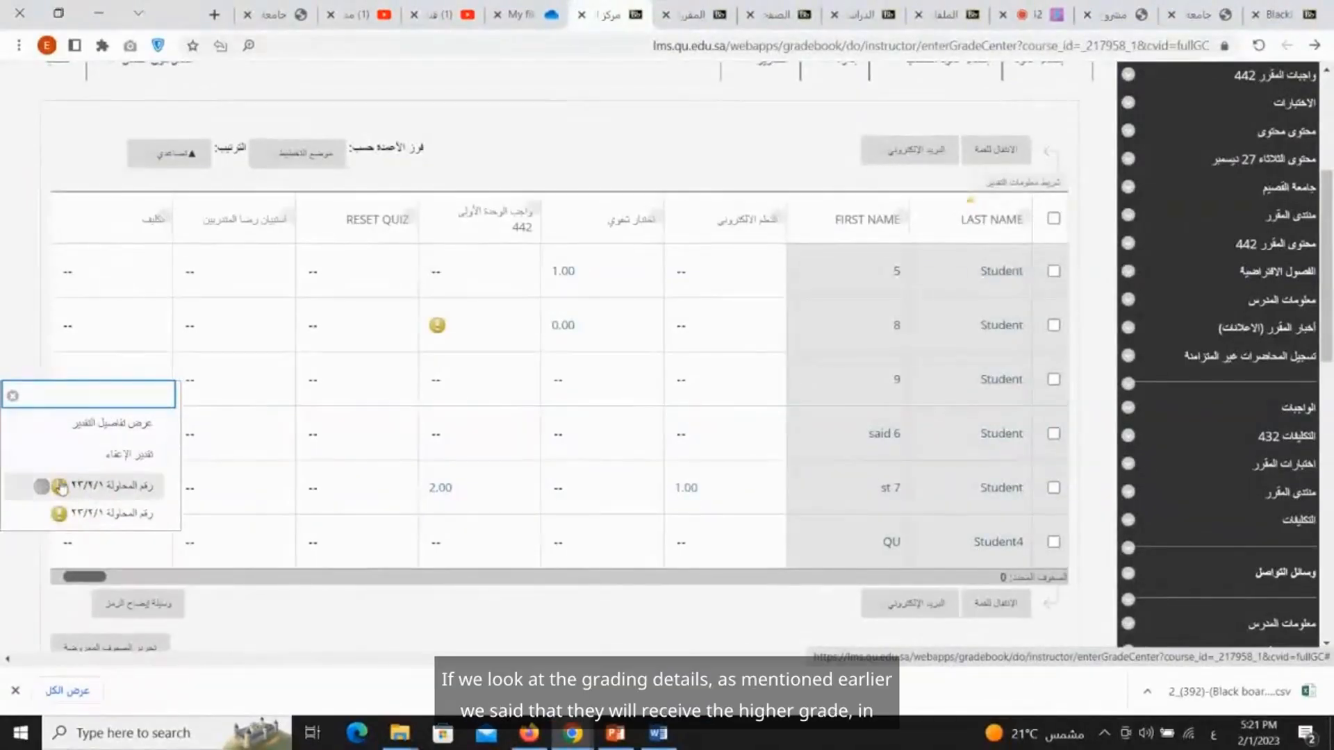
{"action": "left_click", "coordinate": [111, 423]}
{"action": "scroll", "coordinate": [784, 387], "scroll_direction": "down", "scroll_amount": 4}
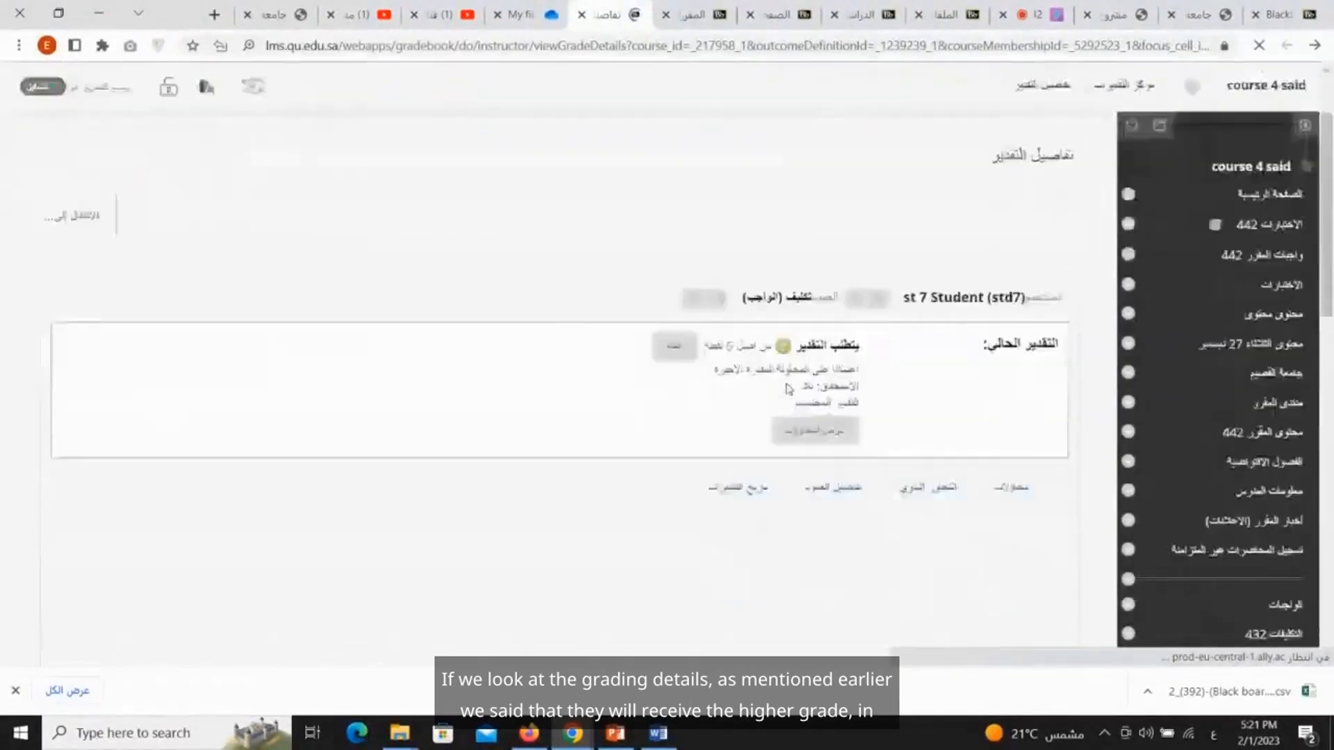
{"action": "scroll", "coordinate": [787, 383], "scroll_direction": "down", "scroll_amount": 2}
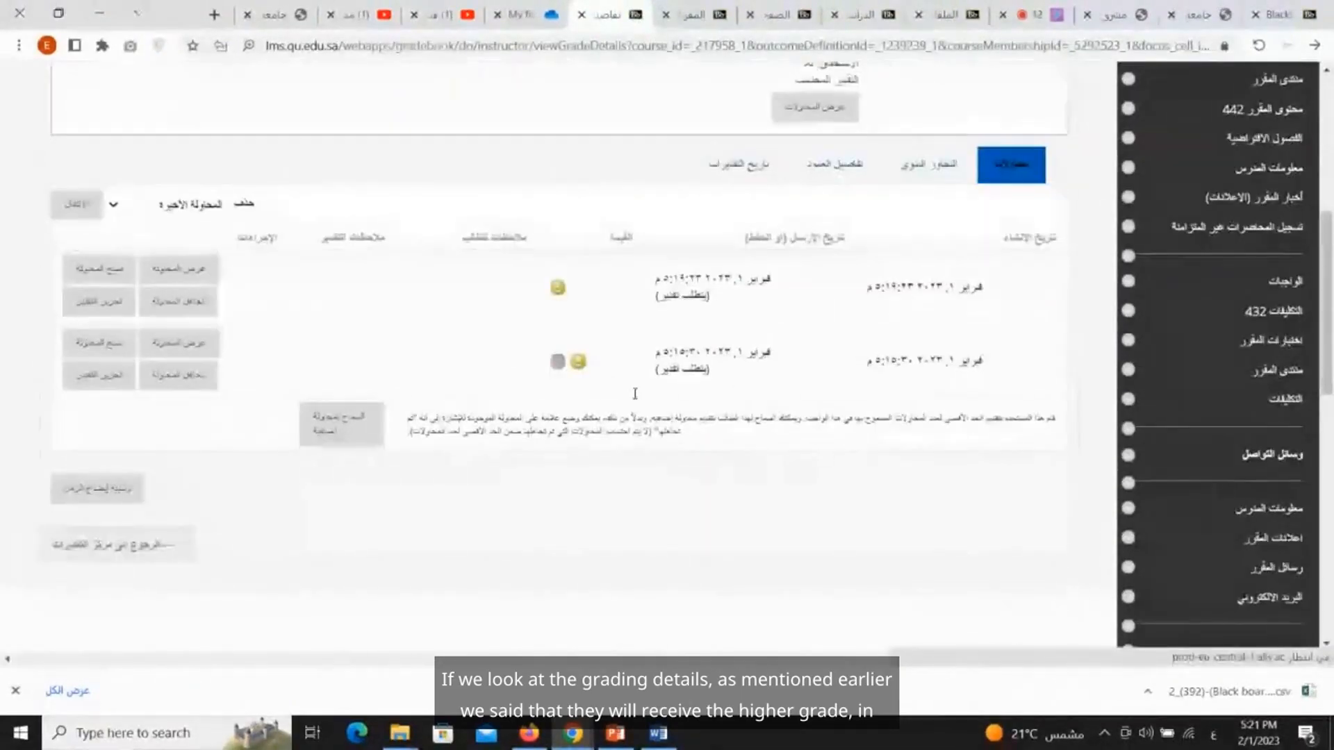